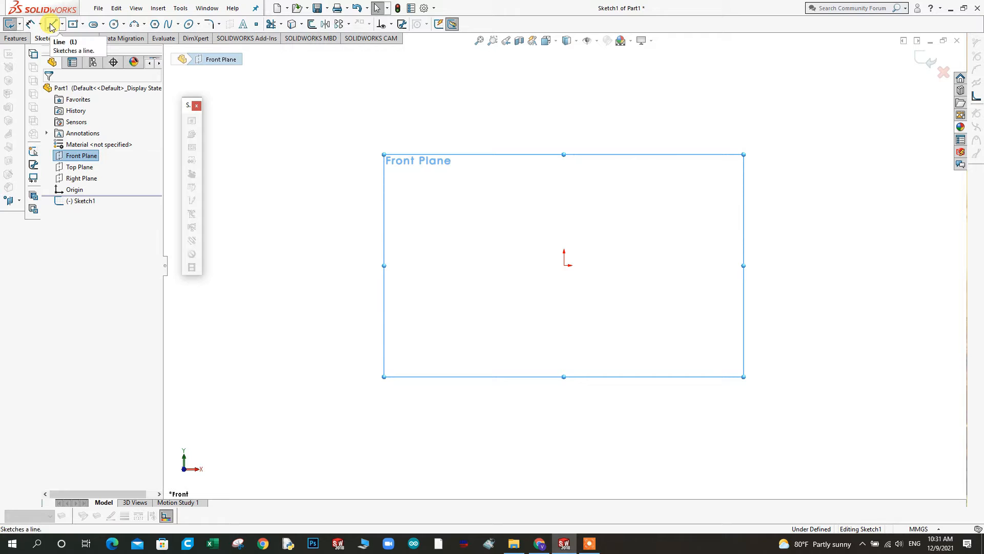
Step: Sketch a center rectangle from the origin on the Front Plane, about 103 mm wide and 29 mm high
click(73, 24)
click(564, 265)
click(668, 294)
Step: Dimension the rectangle 48 mm wide and 9 mm high
right_click(652, 307)
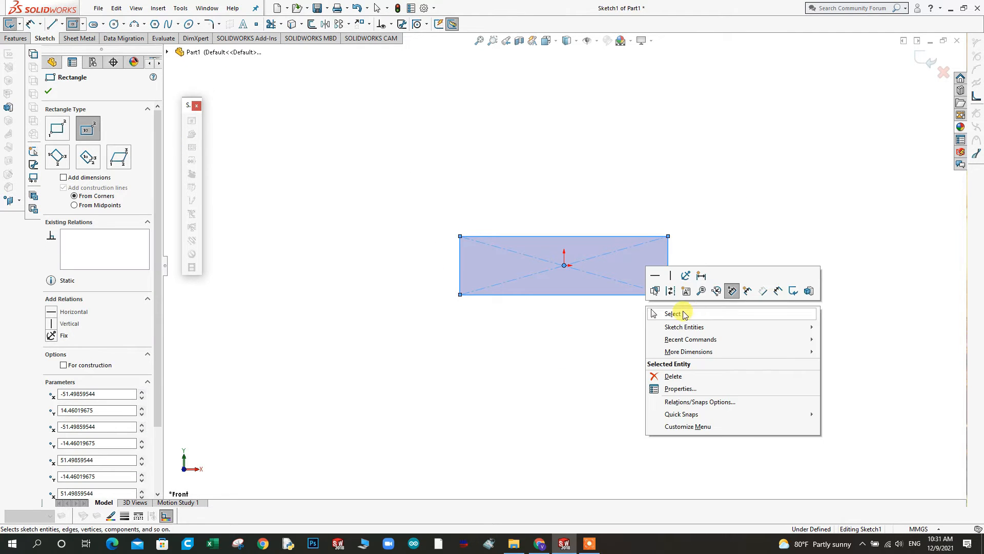
click(779, 292)
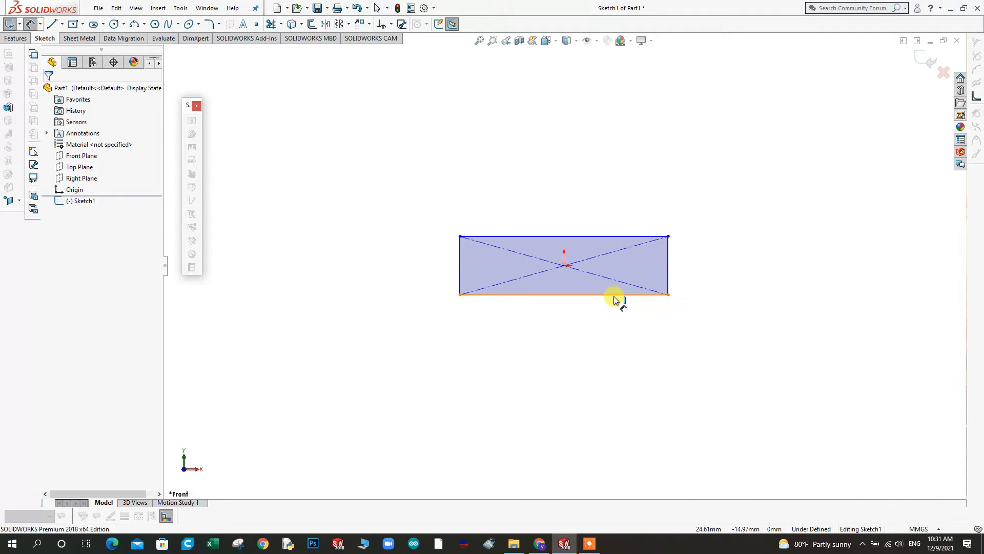
click(614, 295)
click(563, 321)
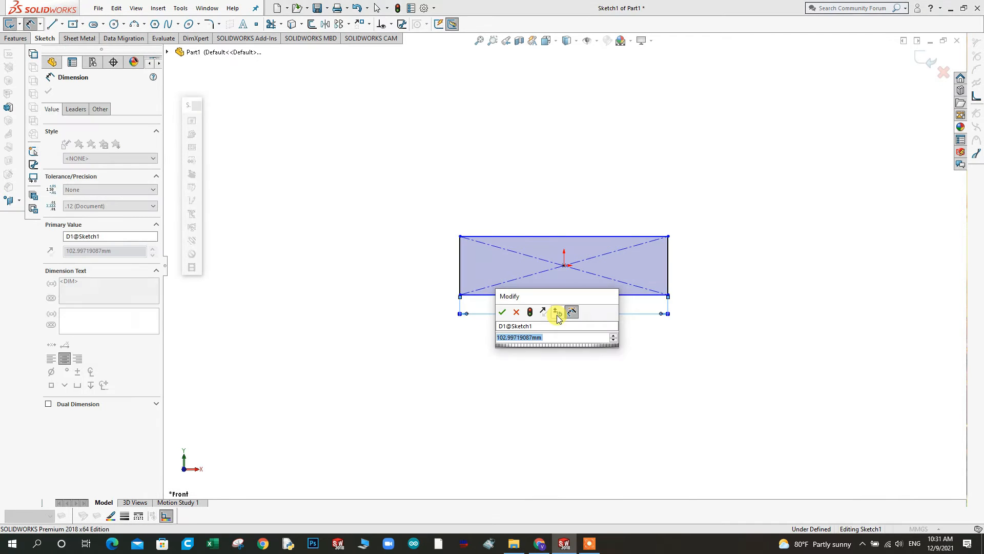
text(48)
key(Return)
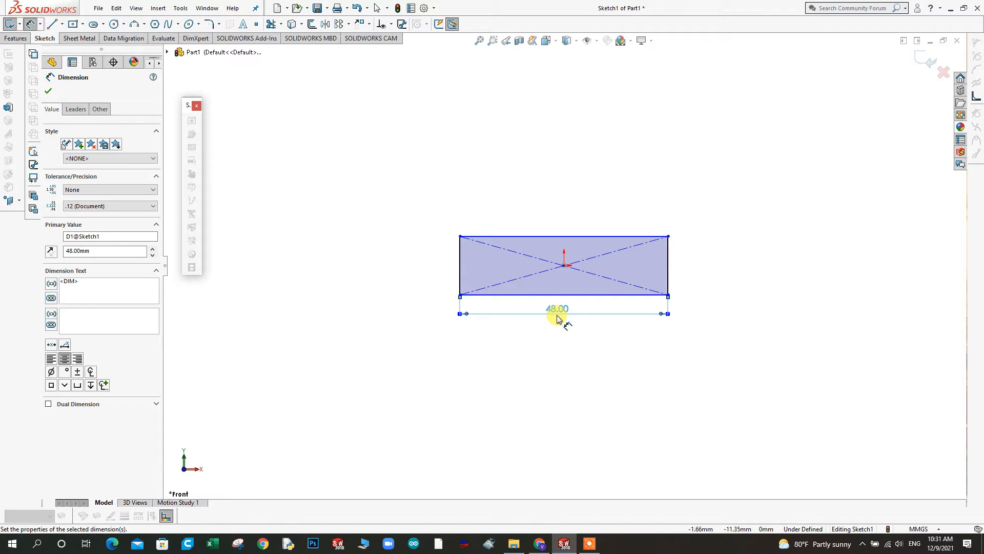
click(669, 279)
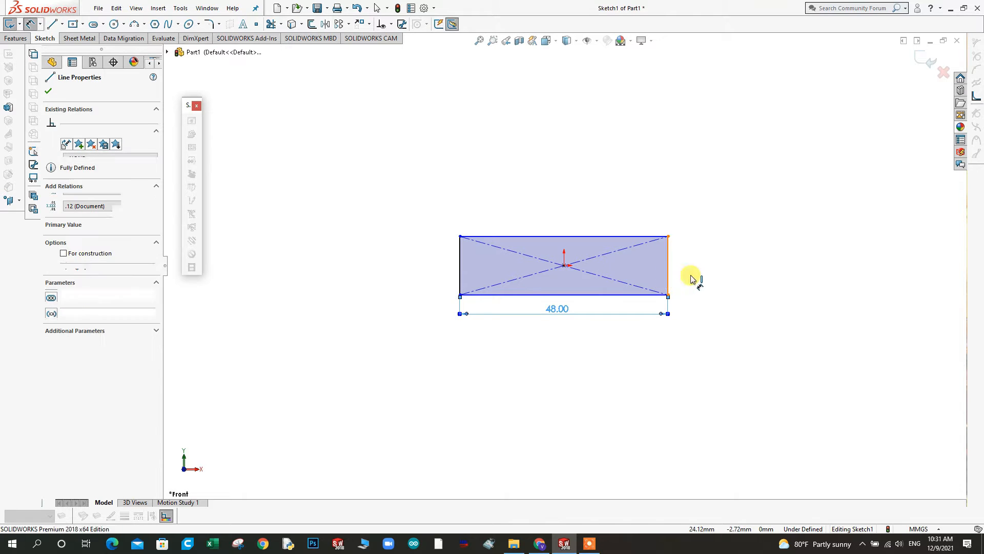
click(709, 275)
text(9)
key(Return)
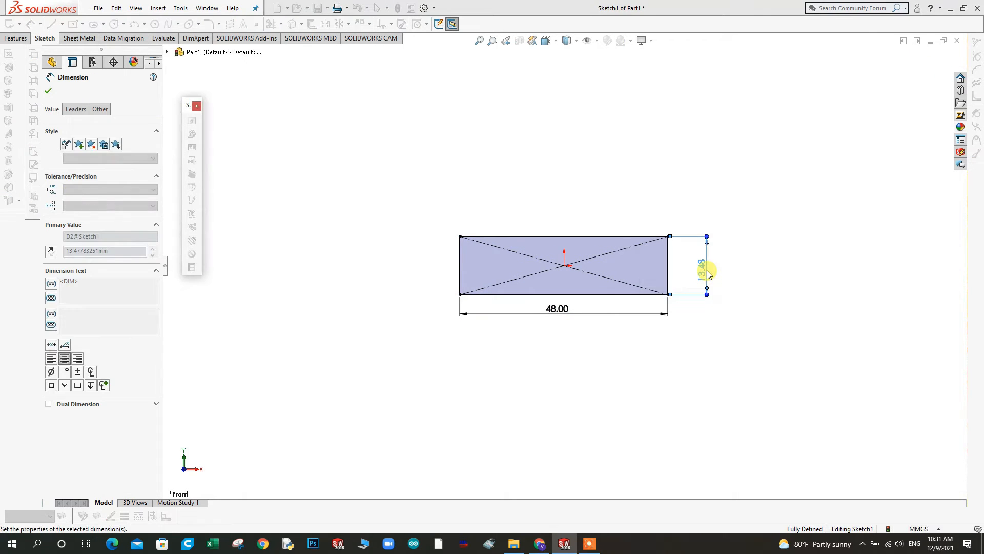
Step: Sketch a 3-point arc of about 3.8 mm radius, bulging downward from the rectangle's upper edge near its left end
scroll(635, 245, down, 2)
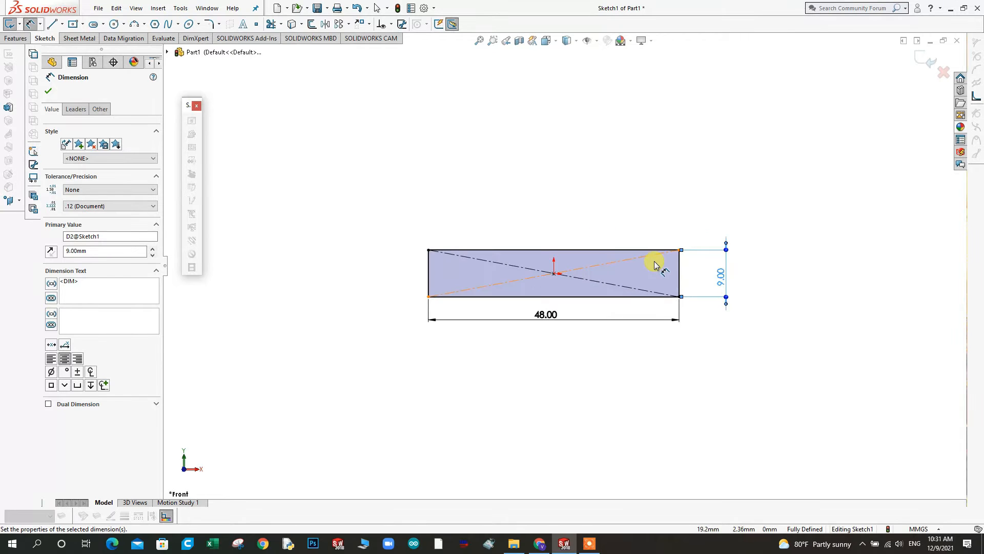
scroll(532, 260, down, 1)
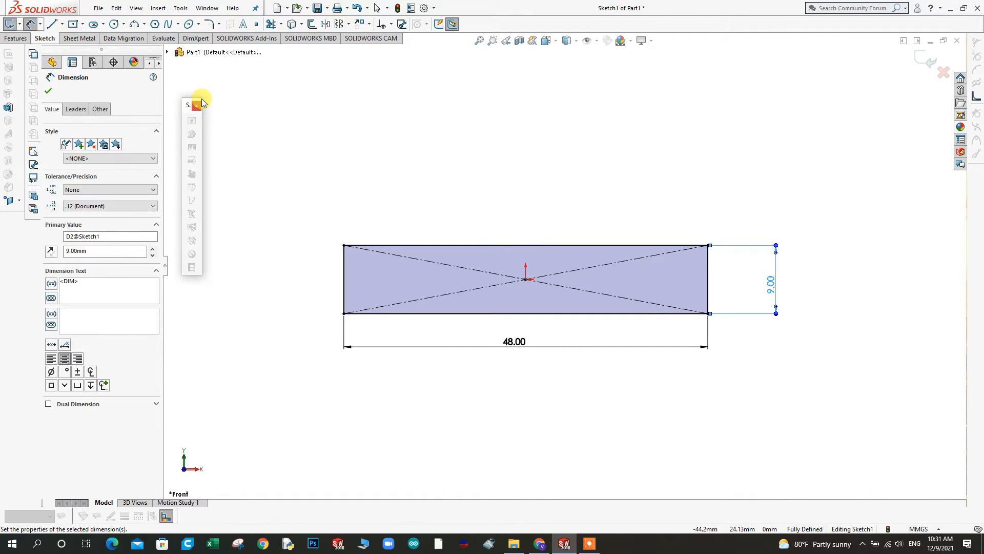
click(135, 24)
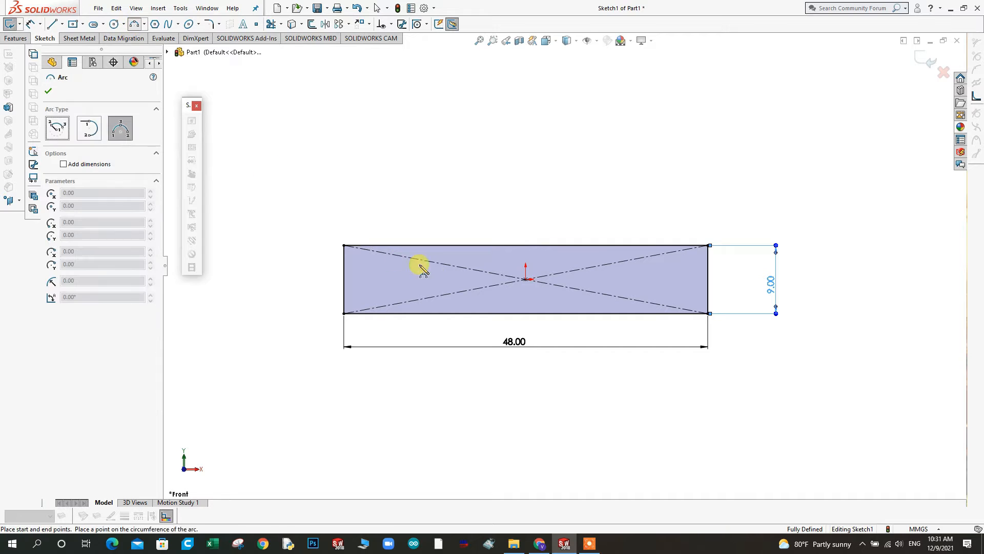
scroll(390, 272, down, 1)
click(356, 239)
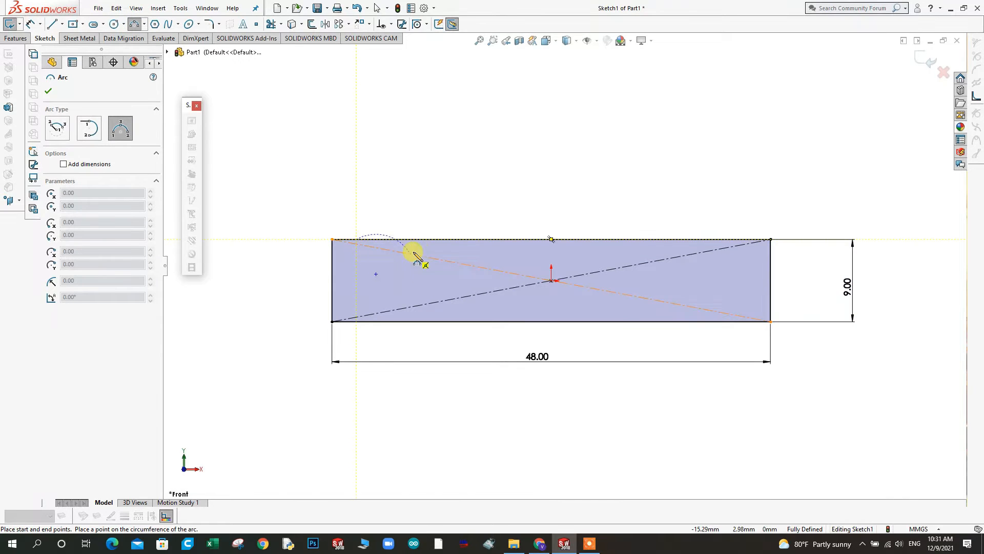
click(426, 239)
click(402, 277)
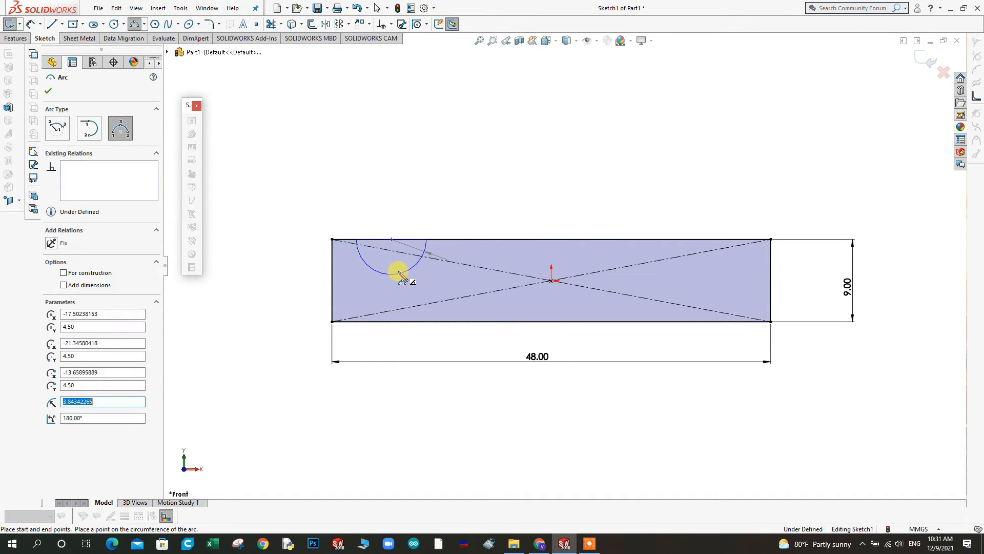
Step: Dimension the distance from the rectangle's upper-left corner to the arc's left endpoint as 2 mm
right_click(403, 276)
click(532, 257)
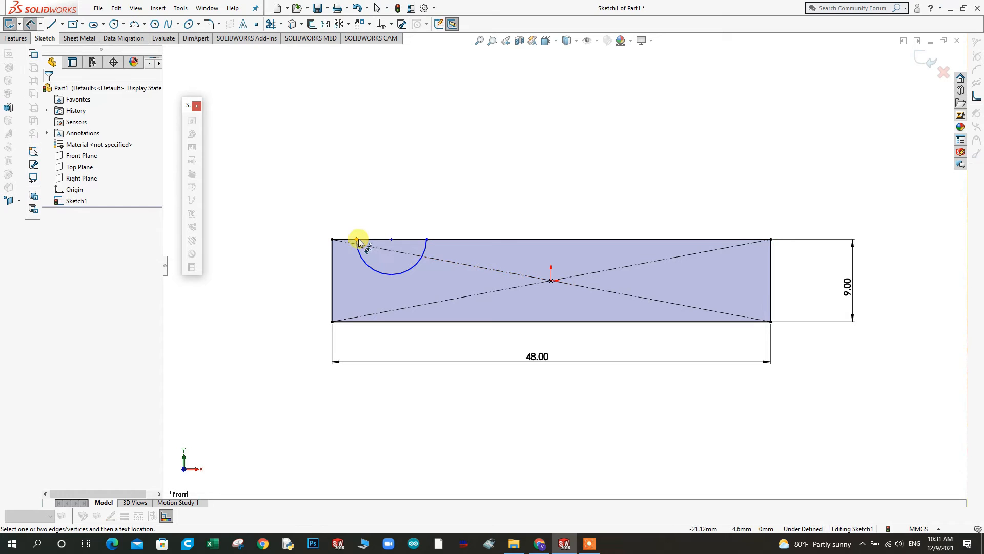
click(357, 240)
click(333, 240)
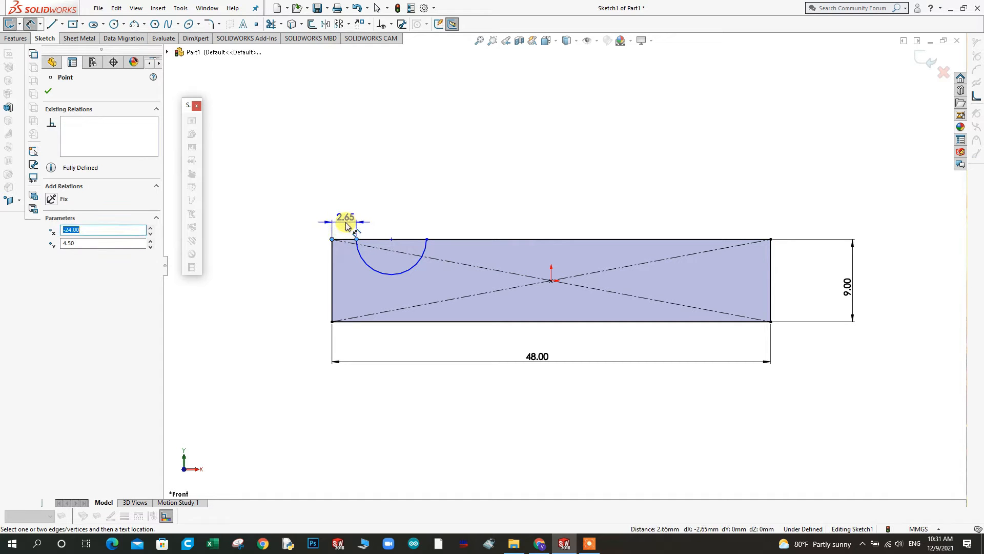
click(346, 225)
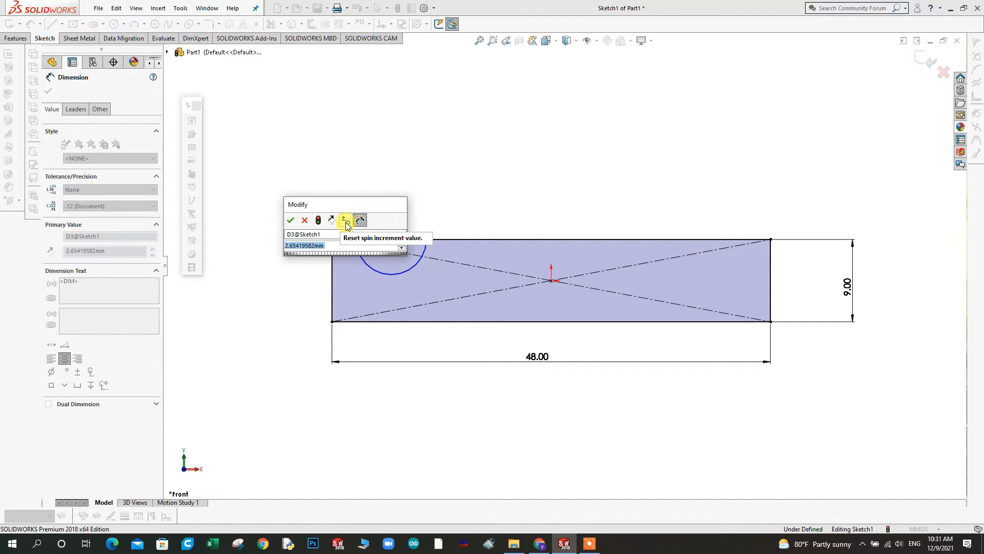
text(2)
key(Return)
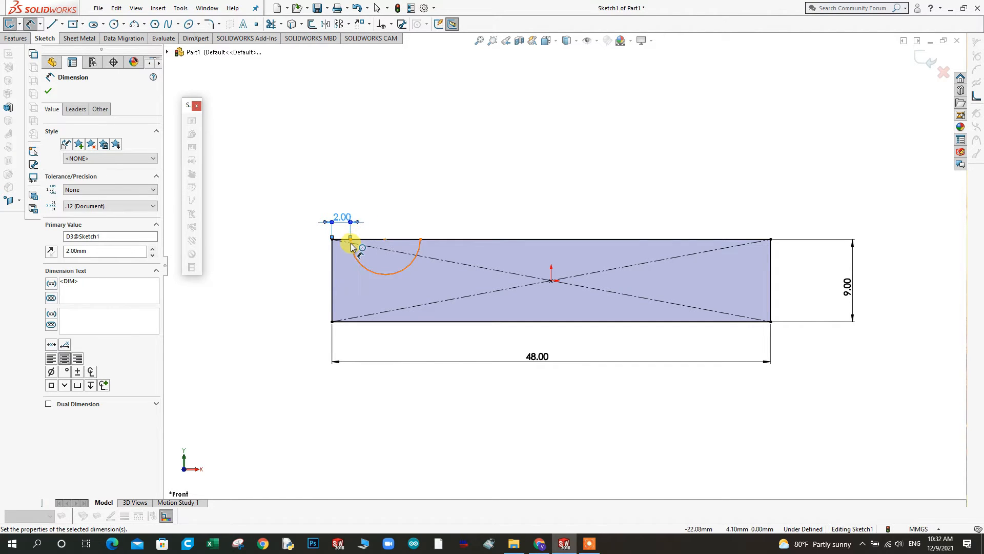
Step: Dimension the distance between the arc's two endpoints as 14 mm
click(351, 239)
click(421, 240)
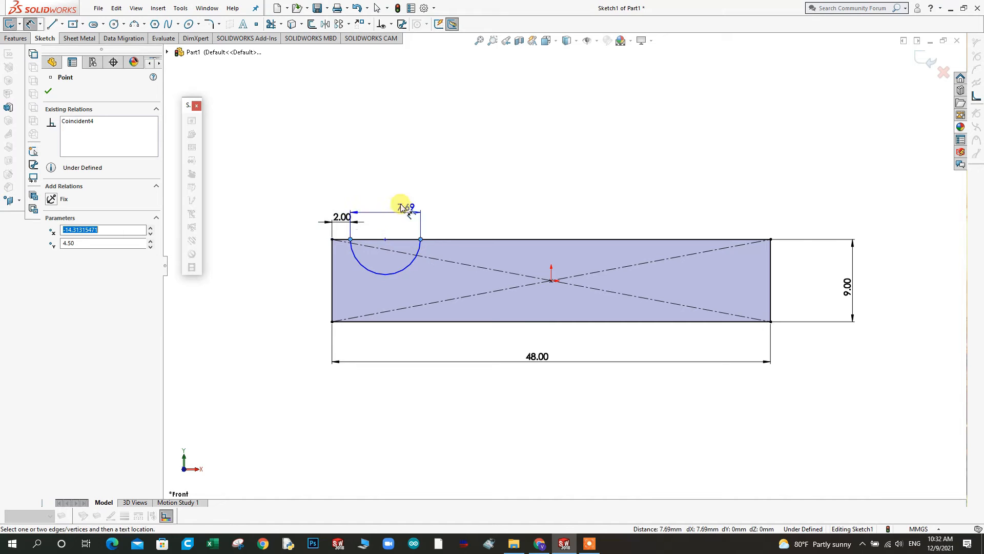
click(397, 199)
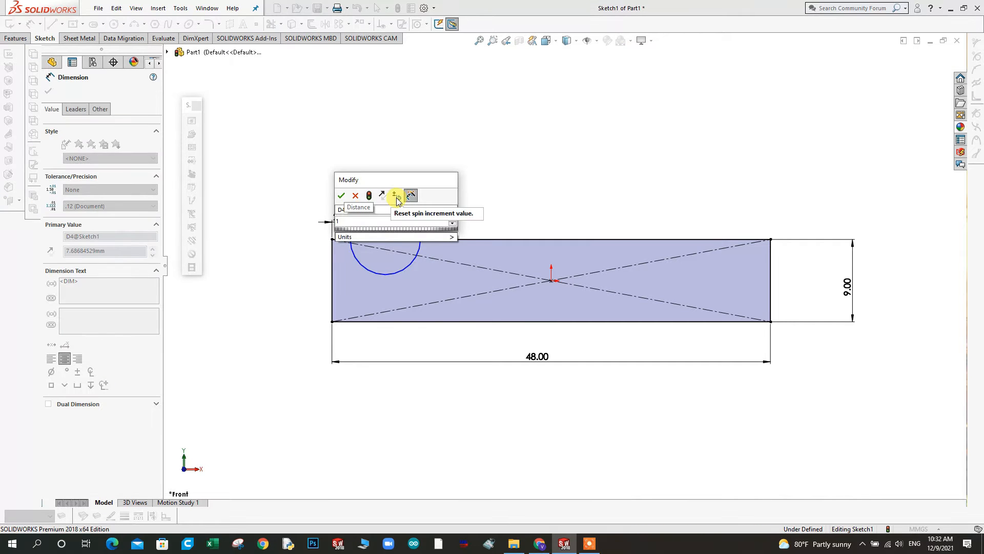
key(Return)
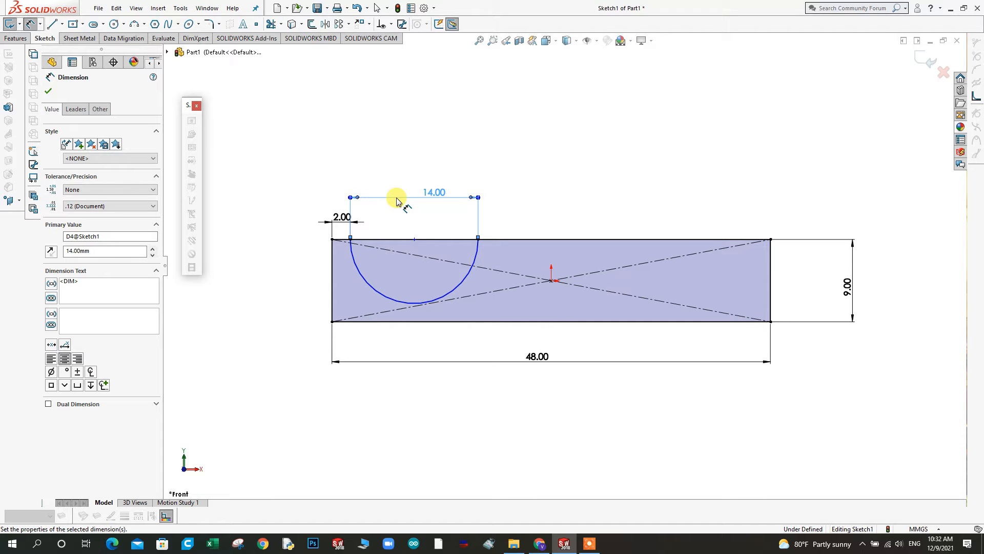
Step: Dimension the distance from the arc's lowest point to the rectangle's bottom edge as 4 mm
scroll(439, 341, down, 4)
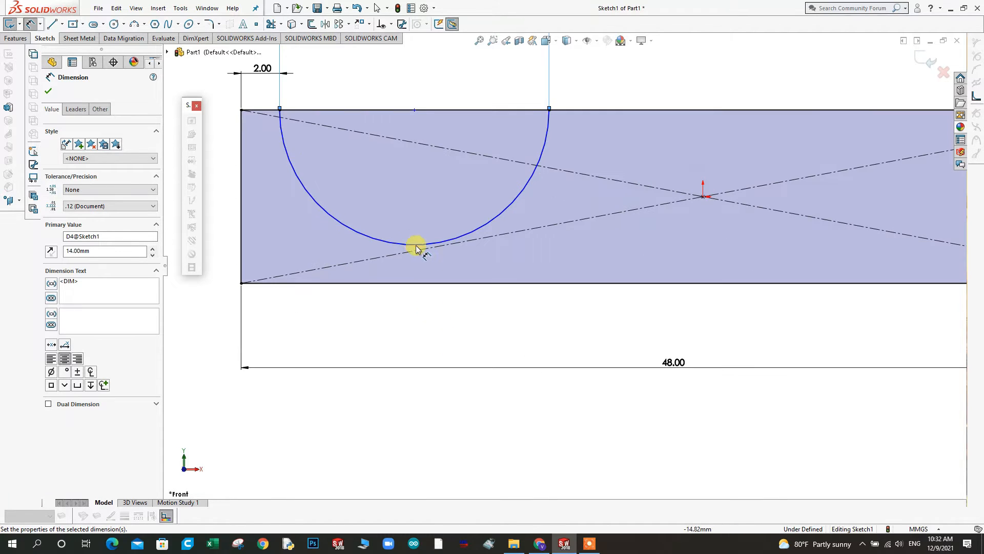
click(413, 246)
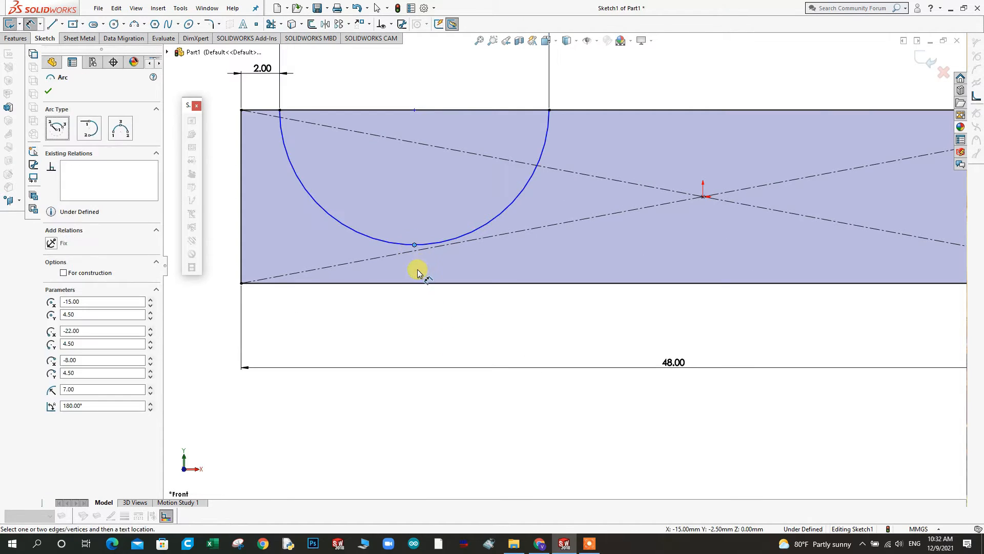
click(416, 284)
click(416, 246)
click(424, 261)
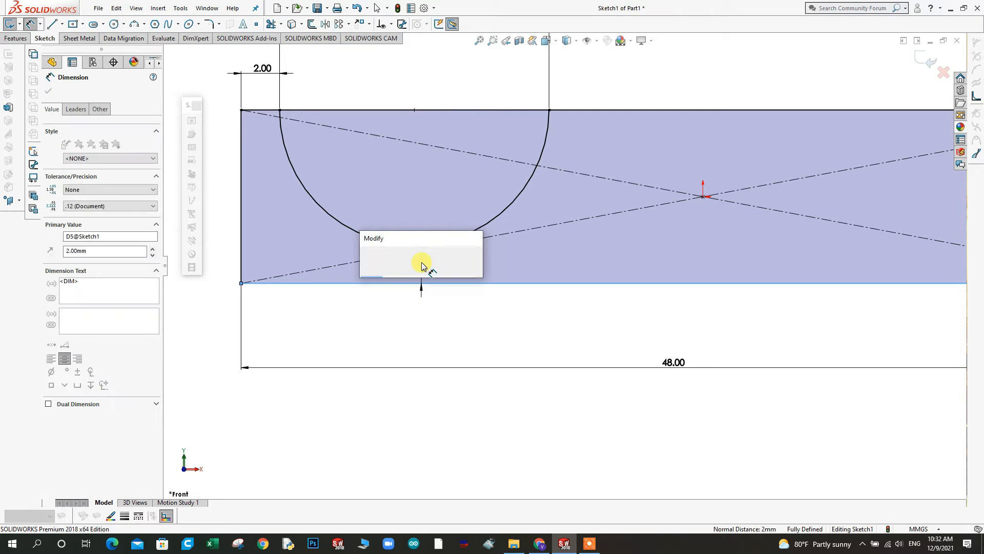
text(4)
key(Return)
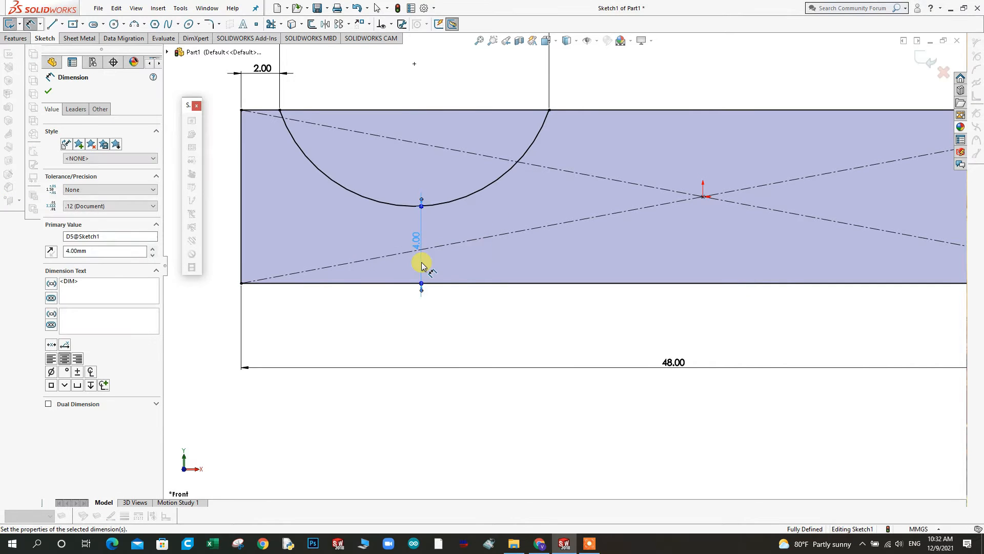
Step: Sketch a short vertical centerline upward from the midpoint of the rectangle's upper edge
scroll(481, 273, up, 6)
scroll(774, 263, down, 1)
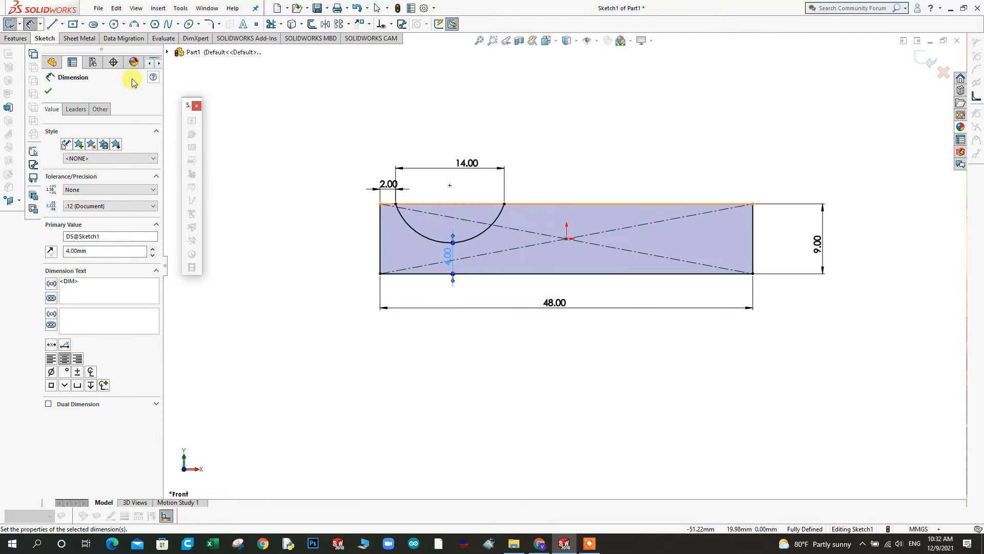
click(62, 24)
click(69, 39)
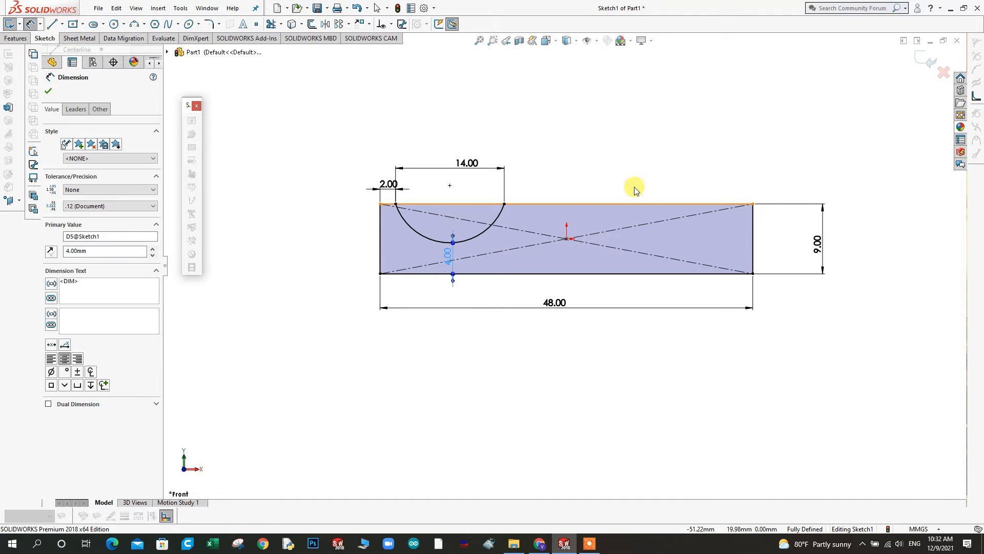
click(567, 204)
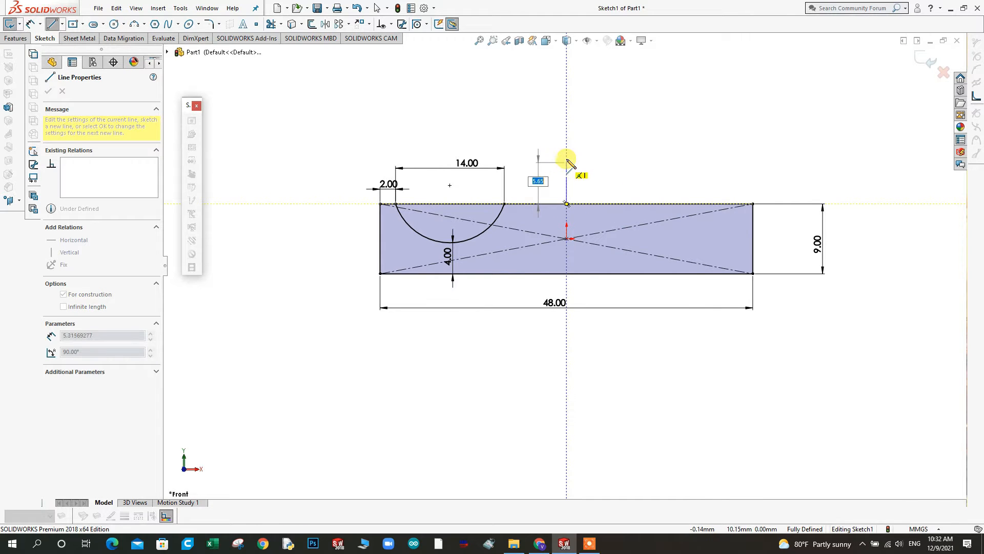
right_click(566, 159)
click(590, 167)
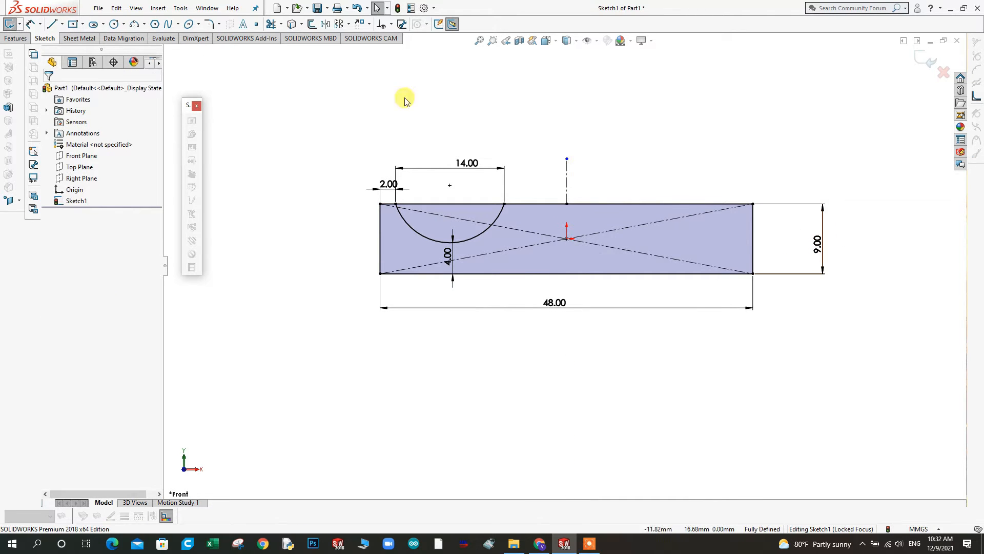
Step: Mirror the arc about the vertical centerline, keeping the original
click(325, 24)
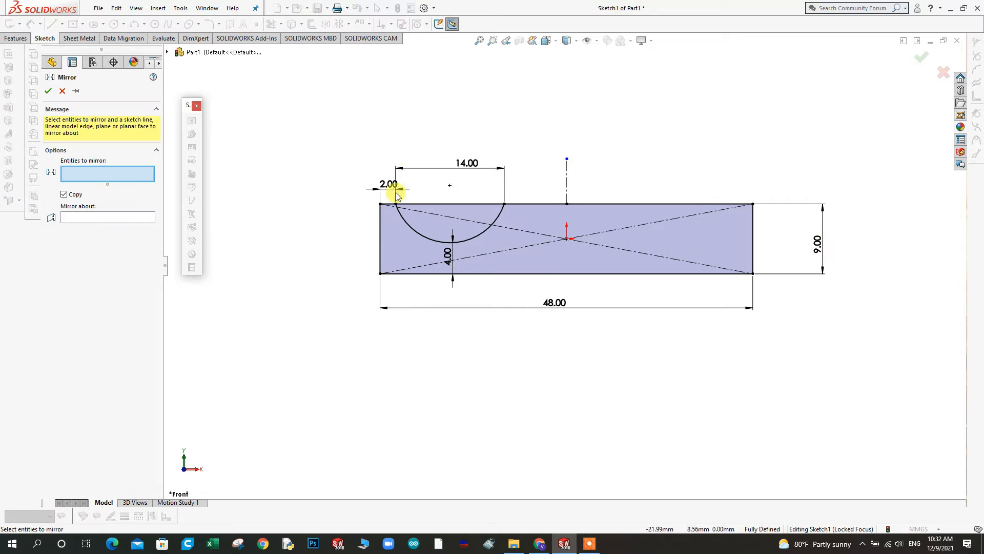
click(409, 226)
click(139, 218)
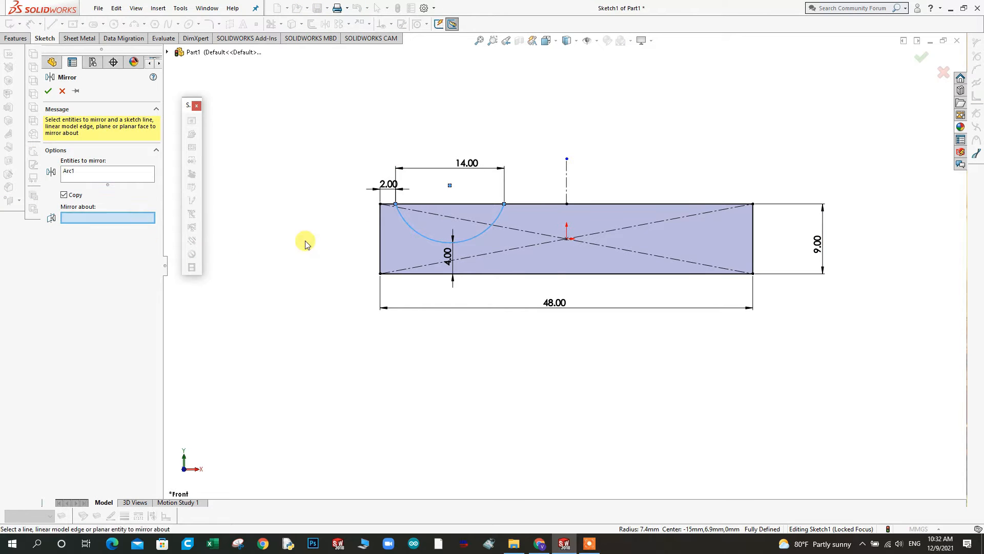
click(569, 180)
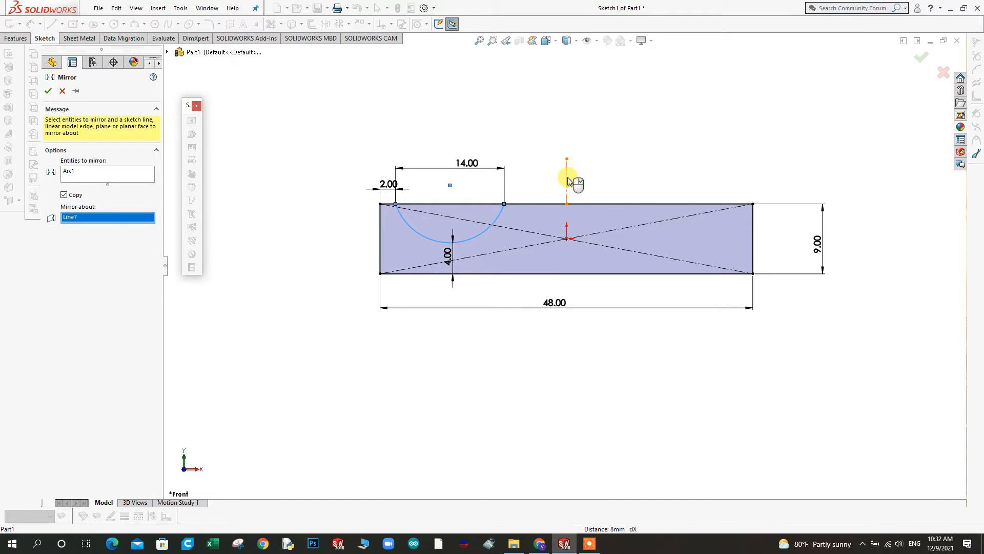
click(46, 92)
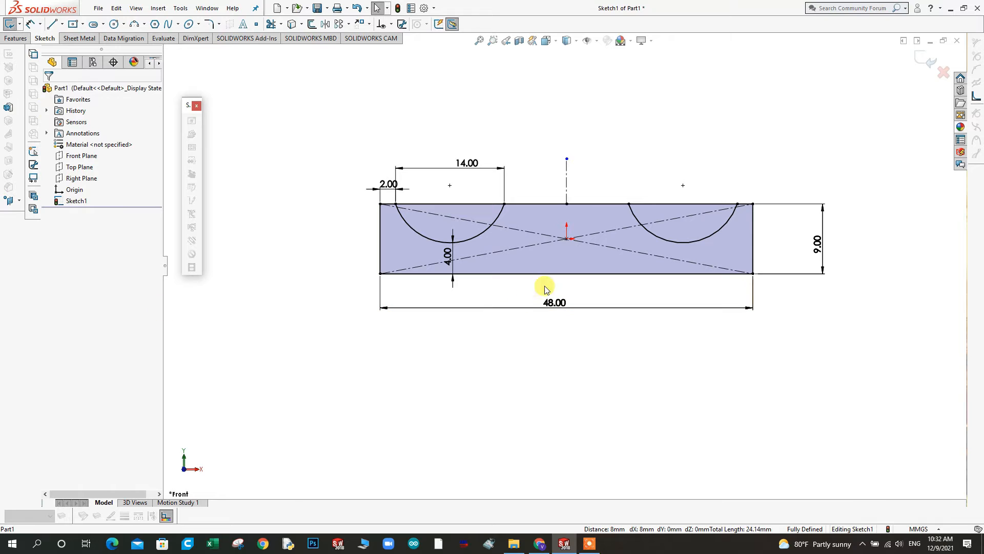
Step: Trim the upper edge segments spanning both arcs, accepting deletion of the affected midpoint or equal-length relation
click(271, 24)
click(464, 204)
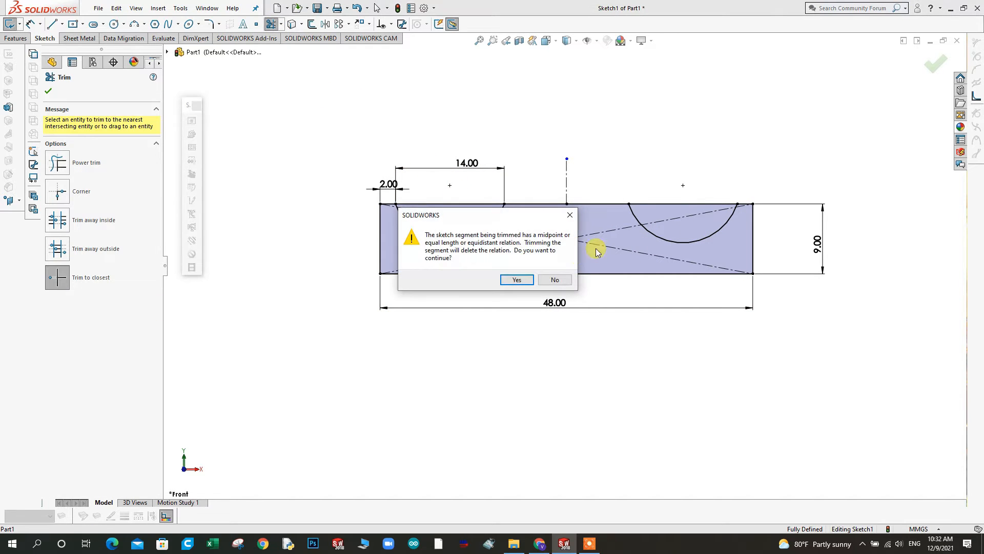
click(522, 280)
click(681, 204)
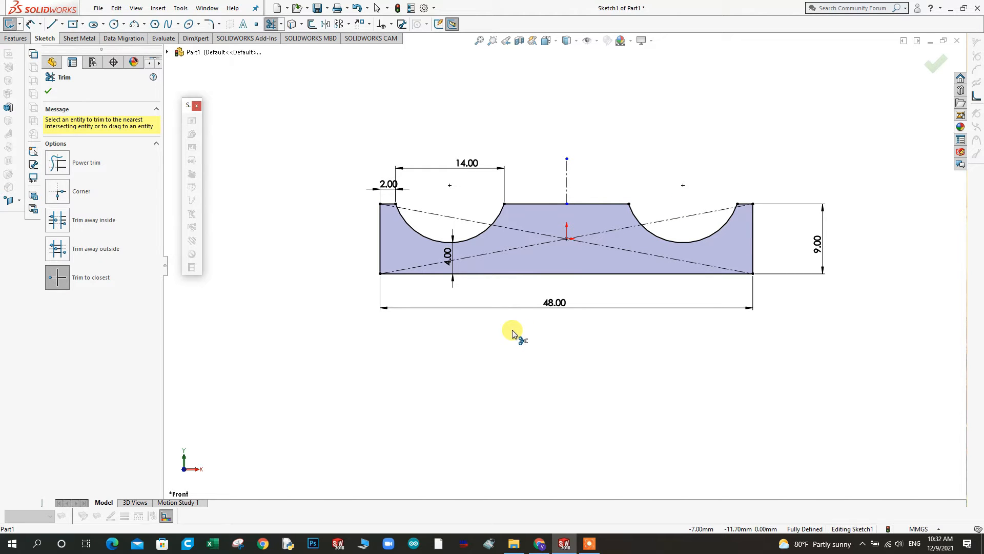
click(48, 91)
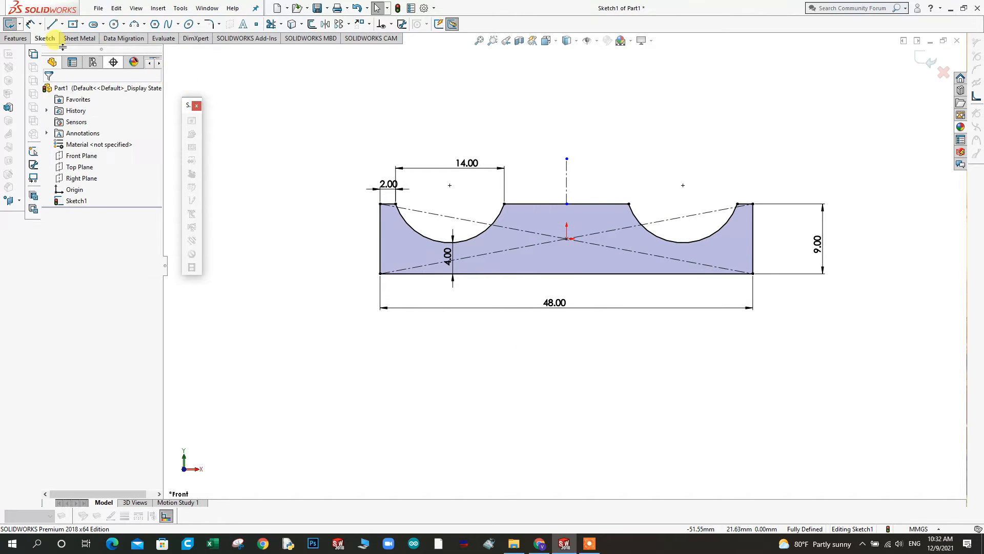
Step: Sketch the raised block's two vertical sides and horizontal top edge upward from the inner ends of the two arcs
click(52, 24)
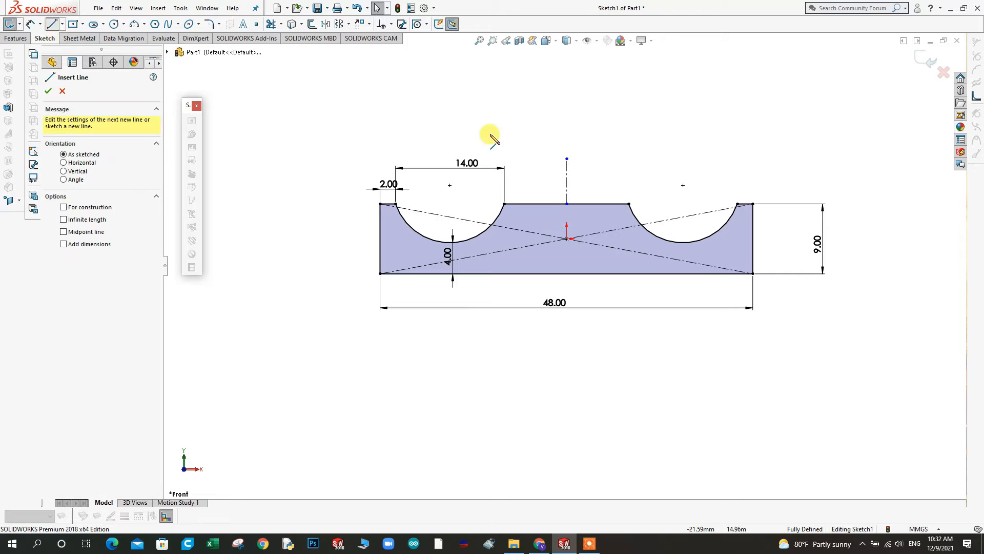
click(505, 204)
click(504, 91)
click(629, 90)
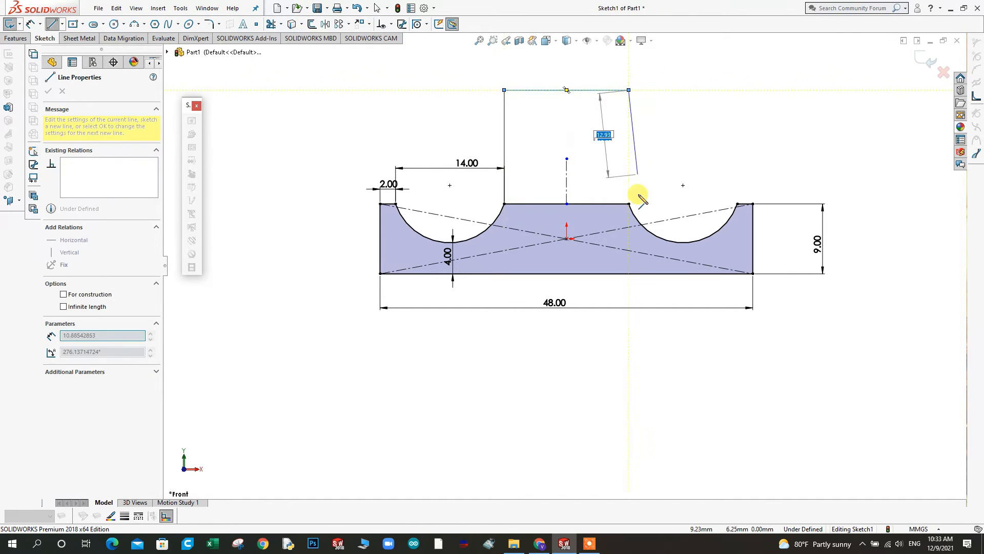
click(629, 204)
Step: Dimension the raised block's vertical side as 20 mm
right_click(631, 207)
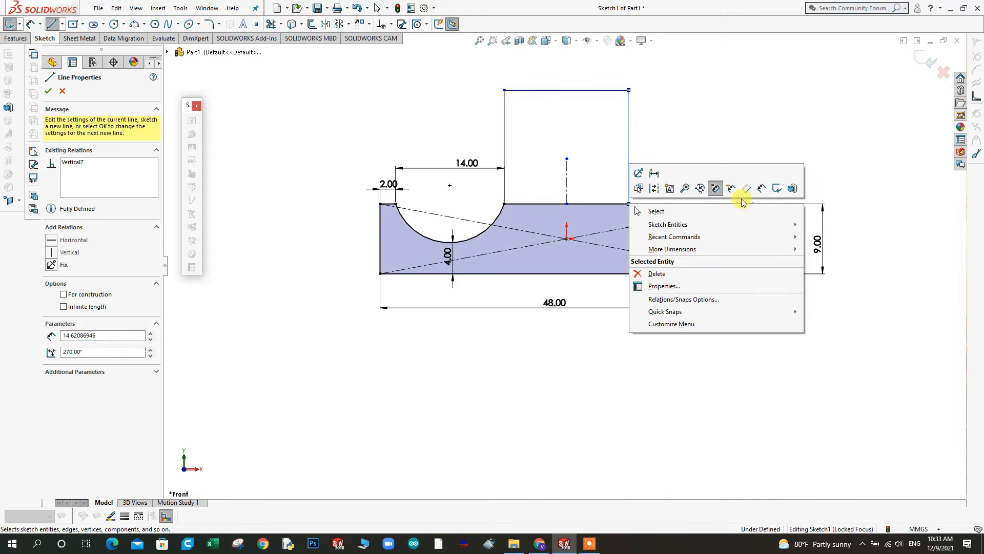
click(758, 191)
click(630, 160)
click(656, 154)
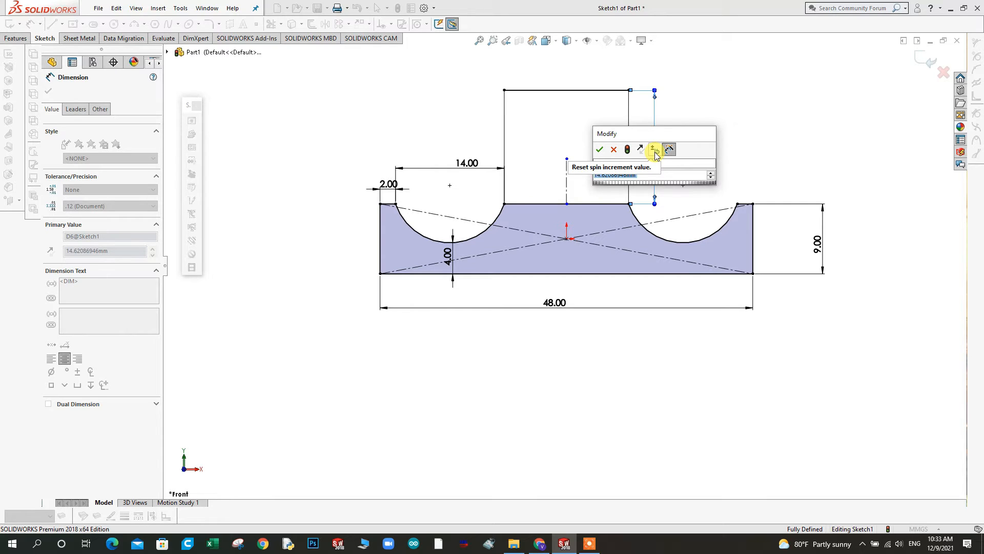
text(20)
key(Return)
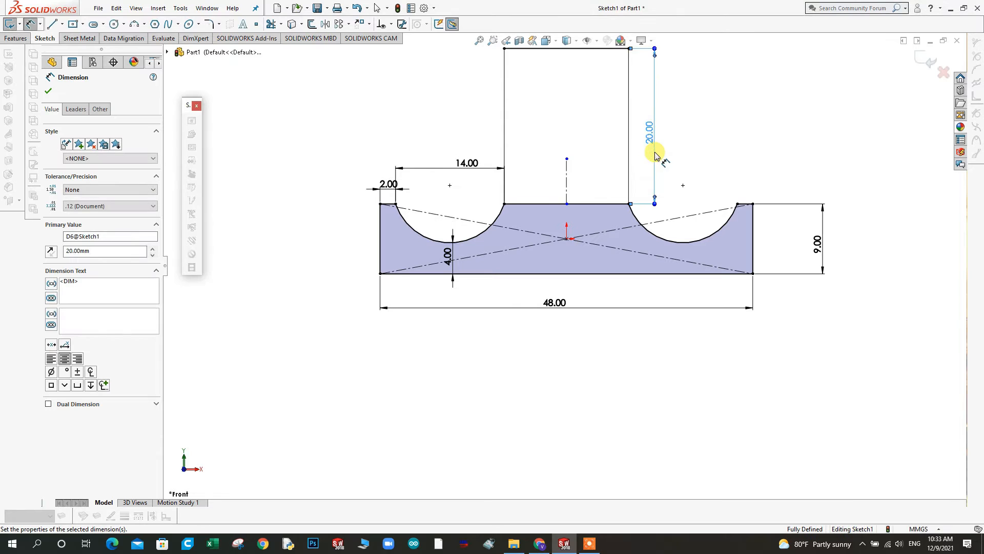
scroll(693, 171, up, 2)
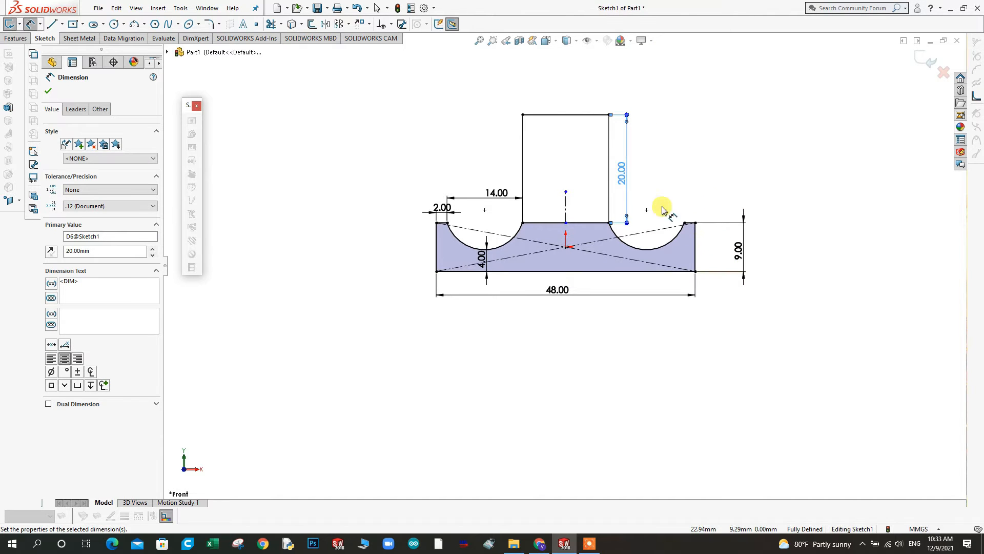
Step: Dimension the width of the raised block's top edge as a driven dimension
click(567, 114)
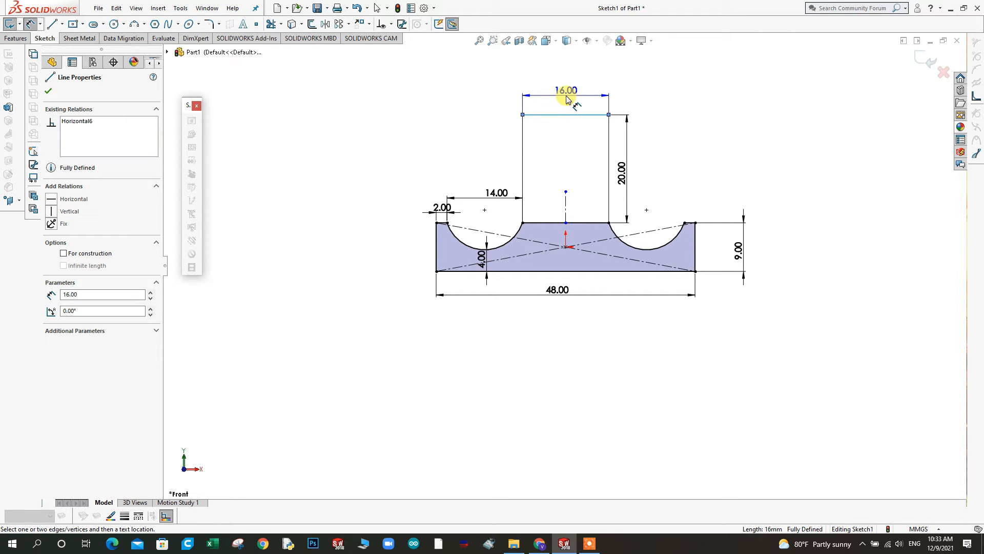
drag(567, 99, 669, 166)
click(670, 166)
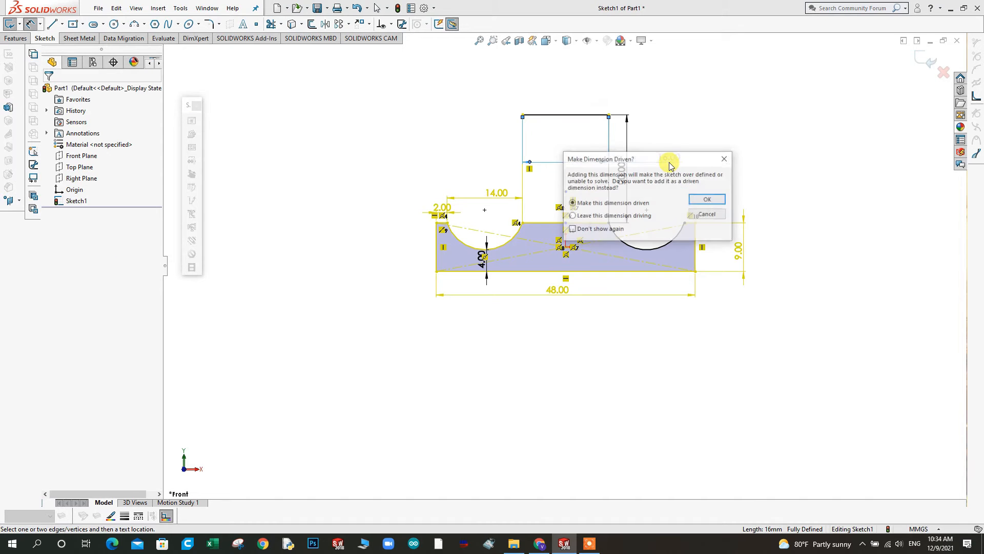
click(705, 199)
scroll(679, 163, down, 1)
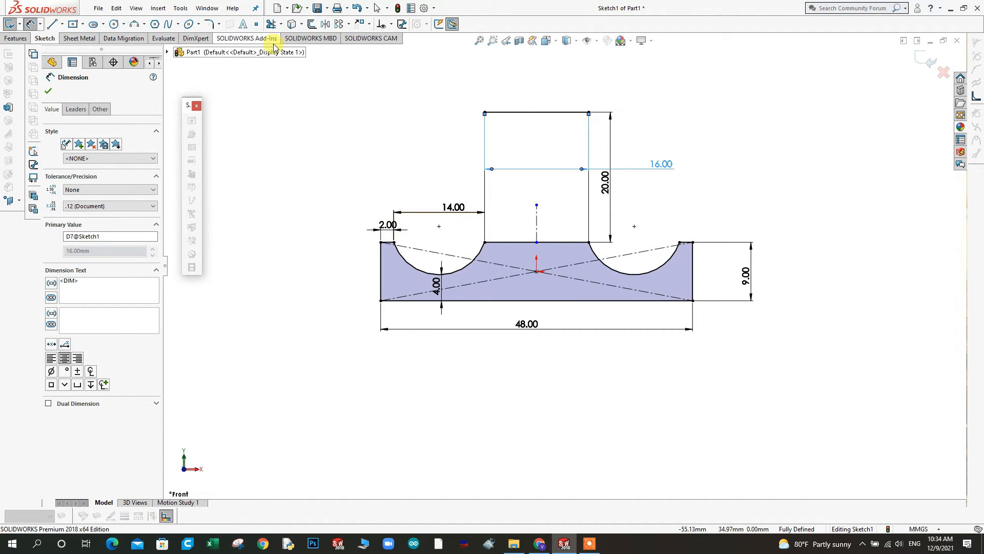
Step: Trim away the horizontal line separating the raised block from the base
click(271, 24)
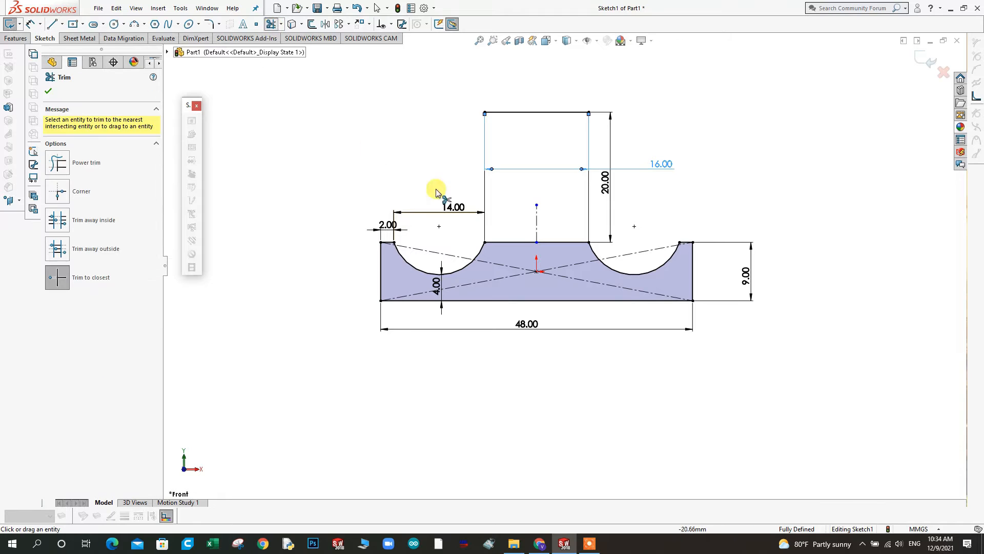
click(509, 242)
click(566, 246)
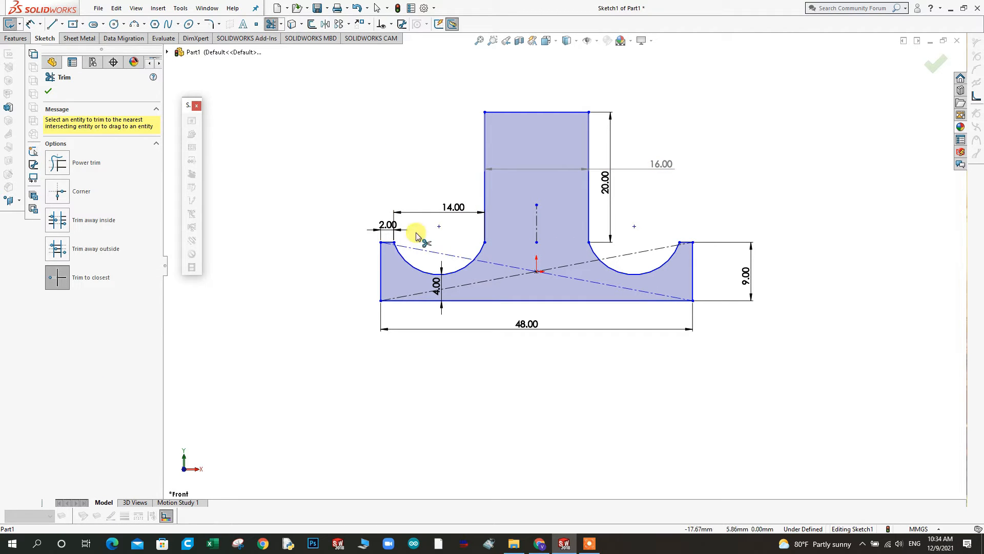
click(46, 91)
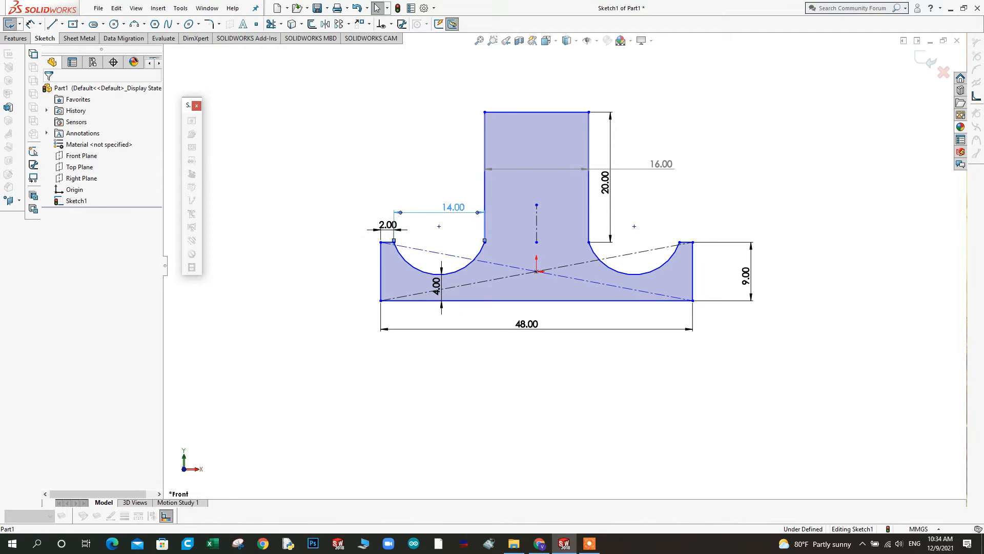
Step: Set the arc notch's opening width to 15 mm
double_click(451, 210)
text(15)
key(Return)
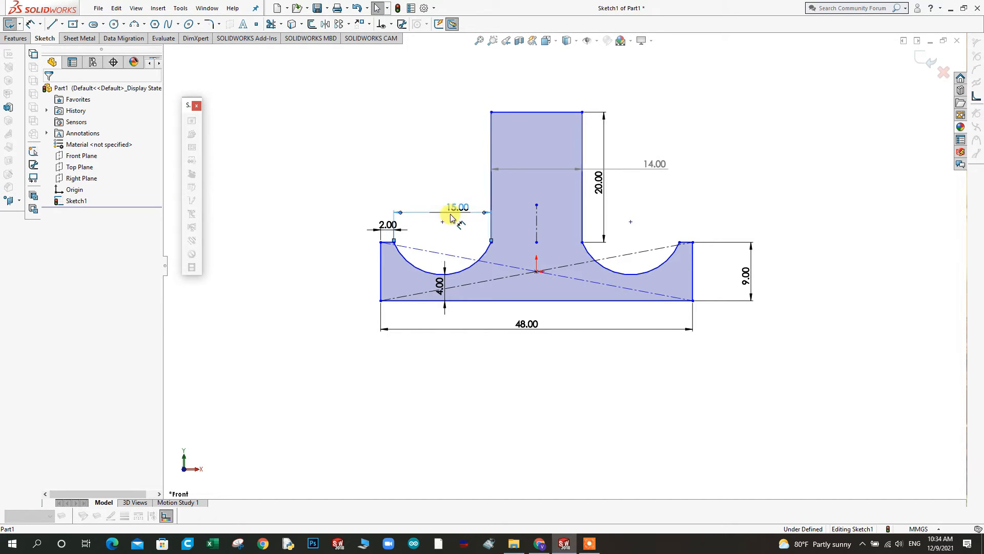
scroll(503, 352, up, 4)
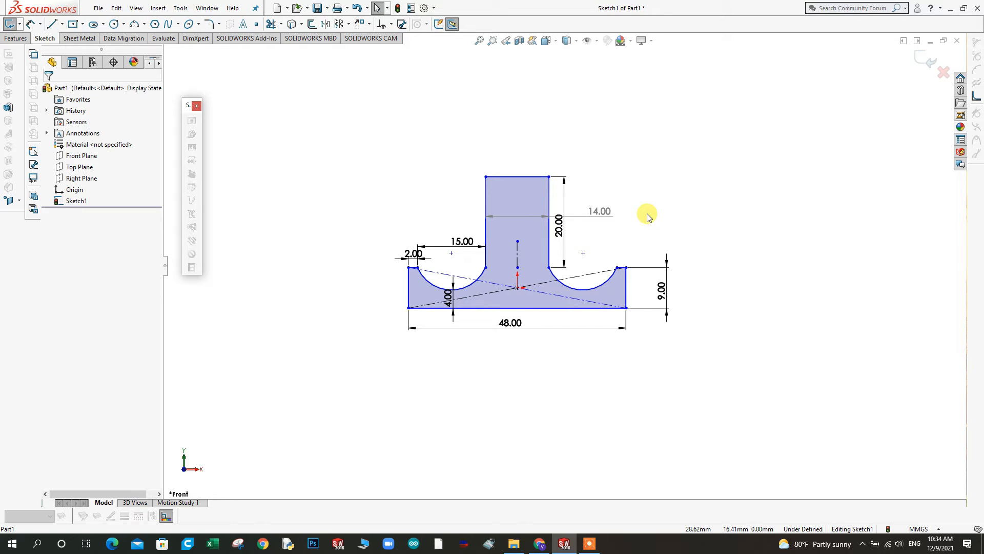
Step: Extrude the profile 38 mm as a boss with the Mid Plane end condition
click(16, 38)
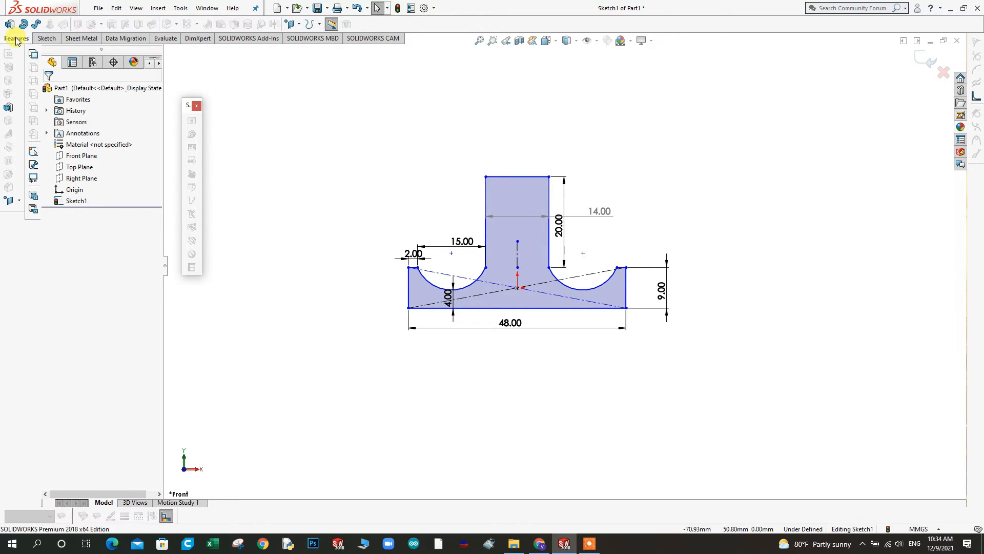
click(14, 24)
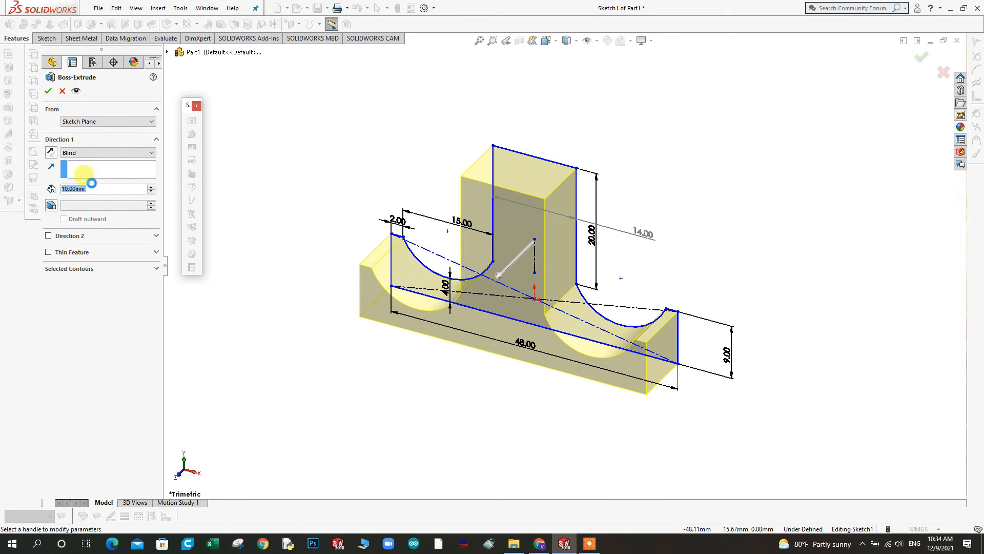
click(83, 153)
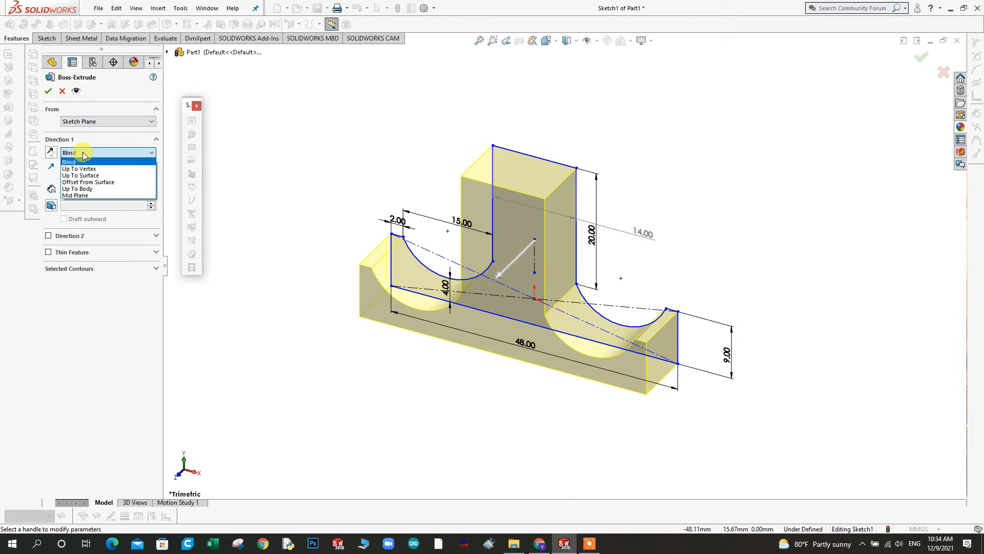
click(75, 196)
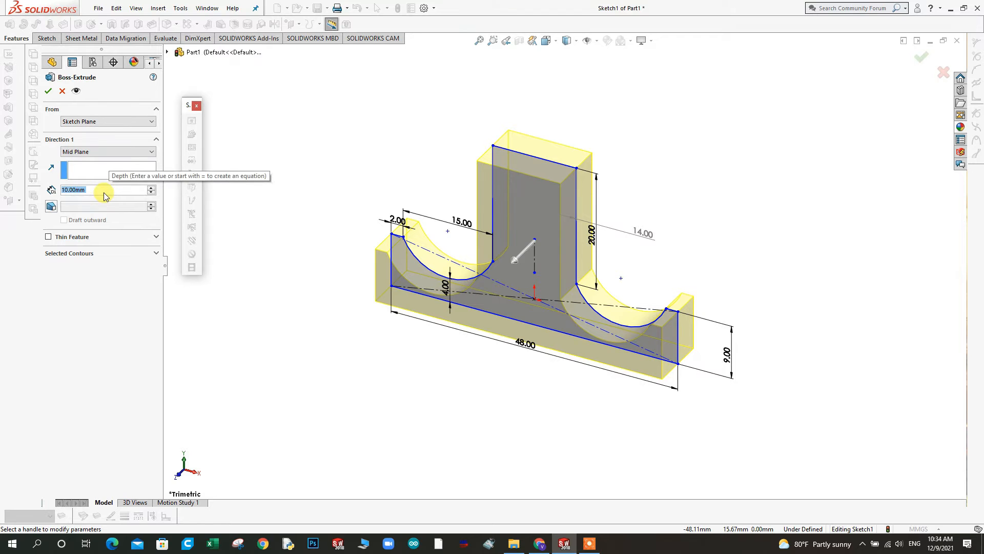
text(38)
key(Return)
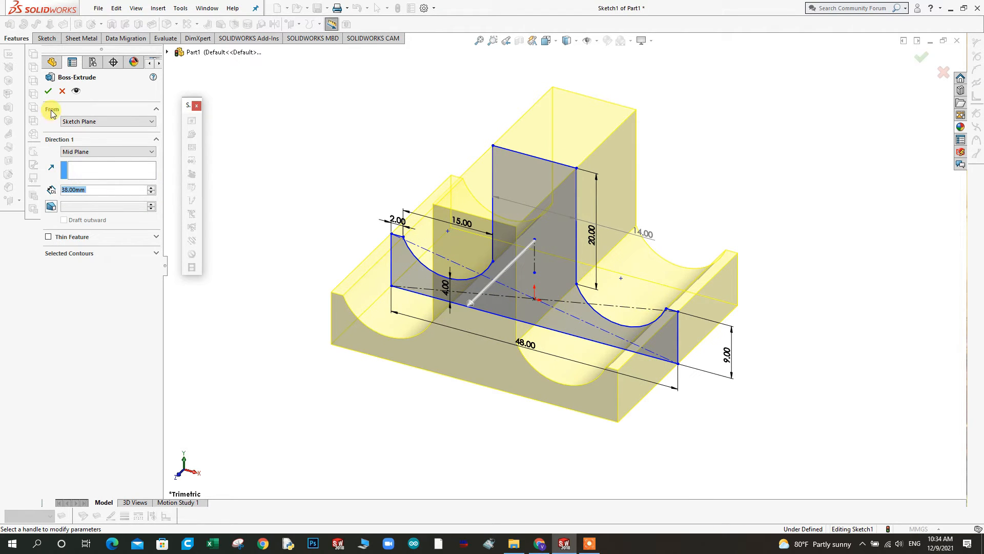
click(48, 91)
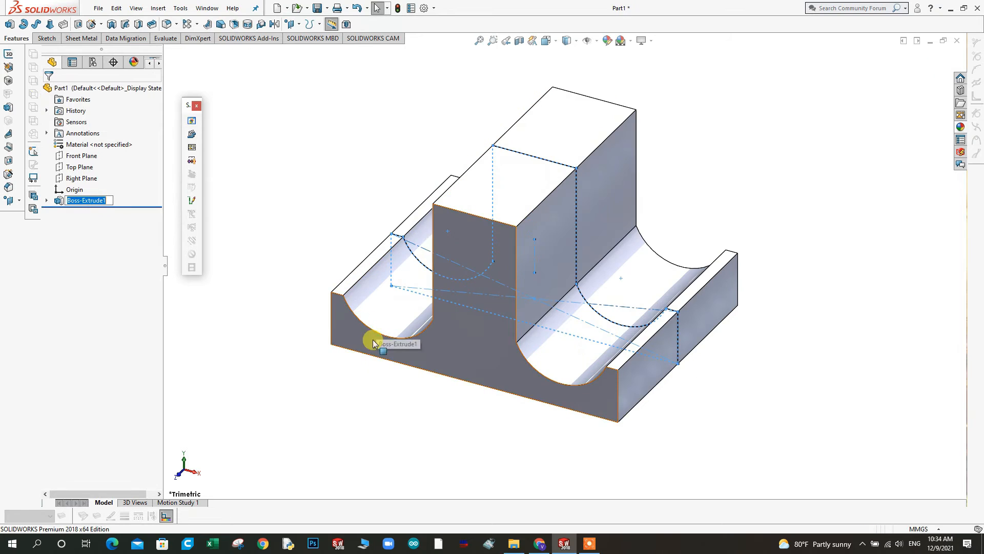
Step: Start a sketch on the raised block's vertical side face, with the view normal to it
click(406, 413)
mouse_move(407, 413)
middle_down()
mouse_move(430, 385)
mouse_move(442, 340)
mouse_move(462, 365)
mouse_move(459, 353)
mouse_move(510, 352)
mouse_move(515, 369)
mouse_move(520, 356)
middle_up()
click(548, 229)
right_click(549, 230)
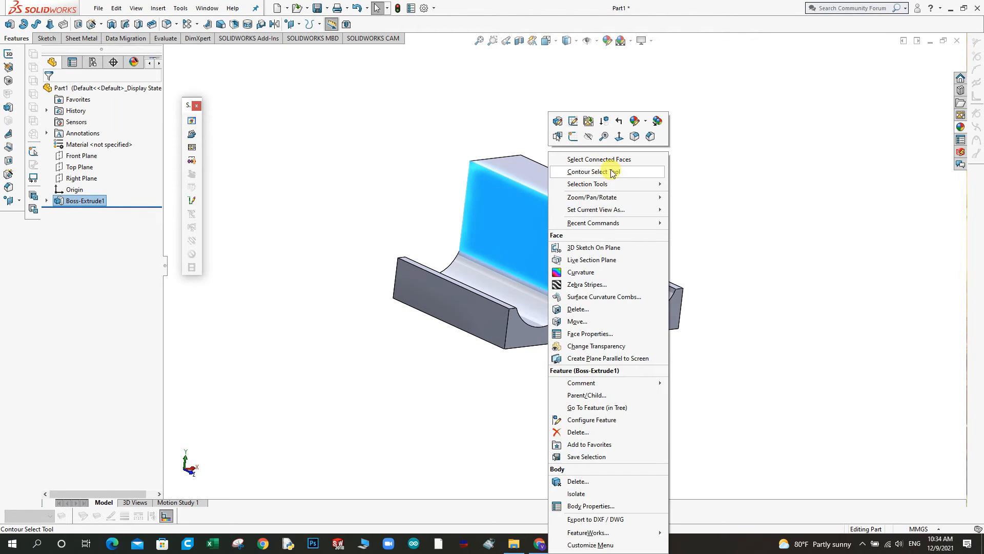
click(620, 138)
right_click(564, 176)
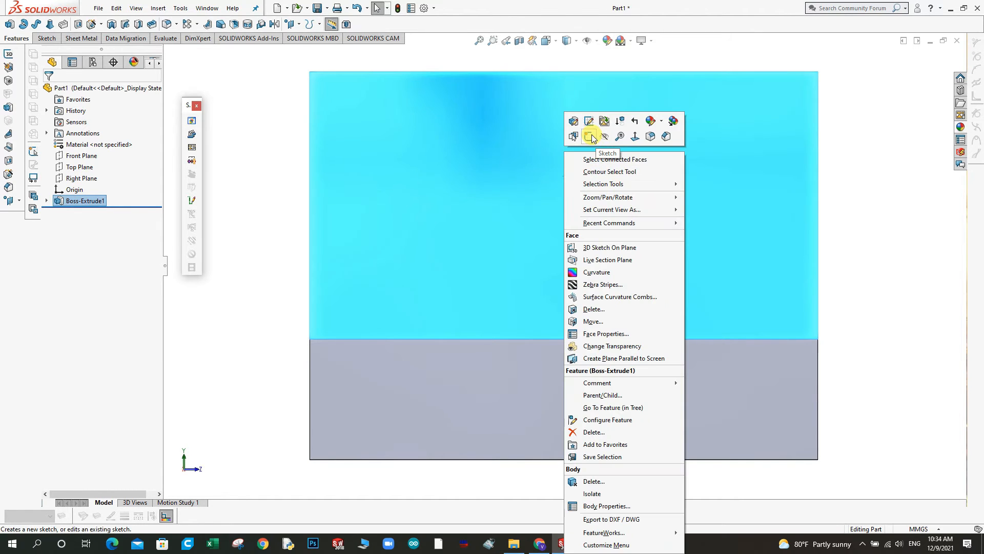
click(588, 136)
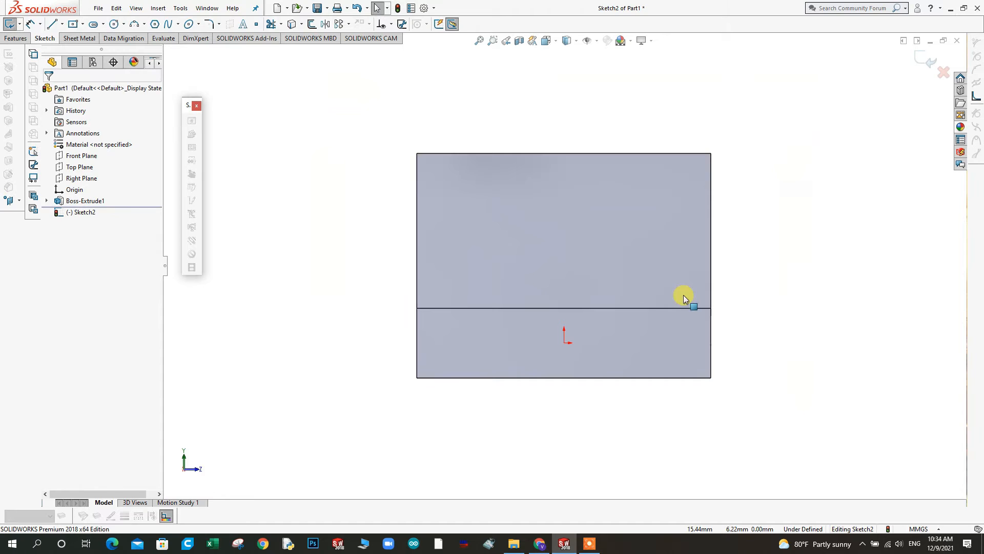
Step: Sketch a center rectangle about 27 x 40 mm from the midpoint of the block's top edge down to the face's lower edge
click(73, 24)
click(564, 154)
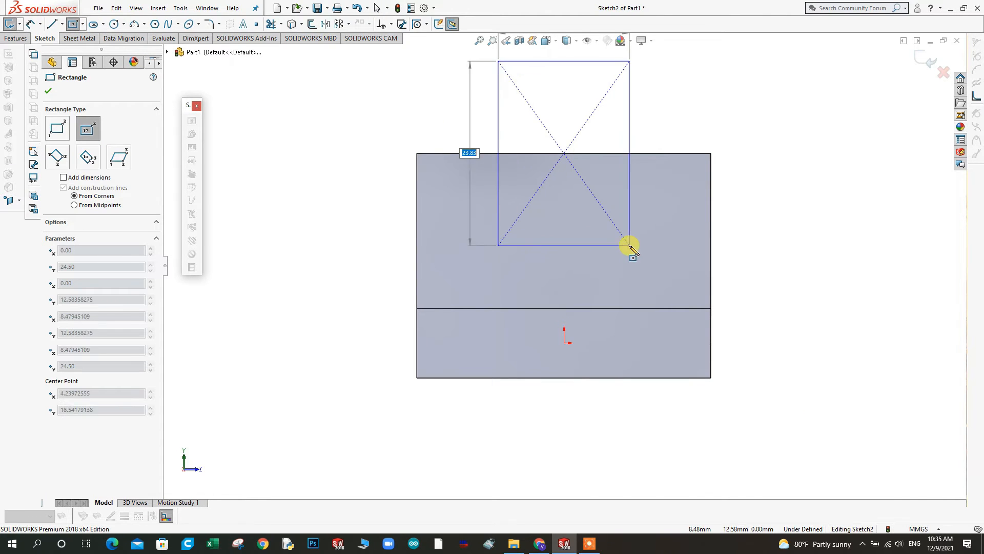
click(667, 308)
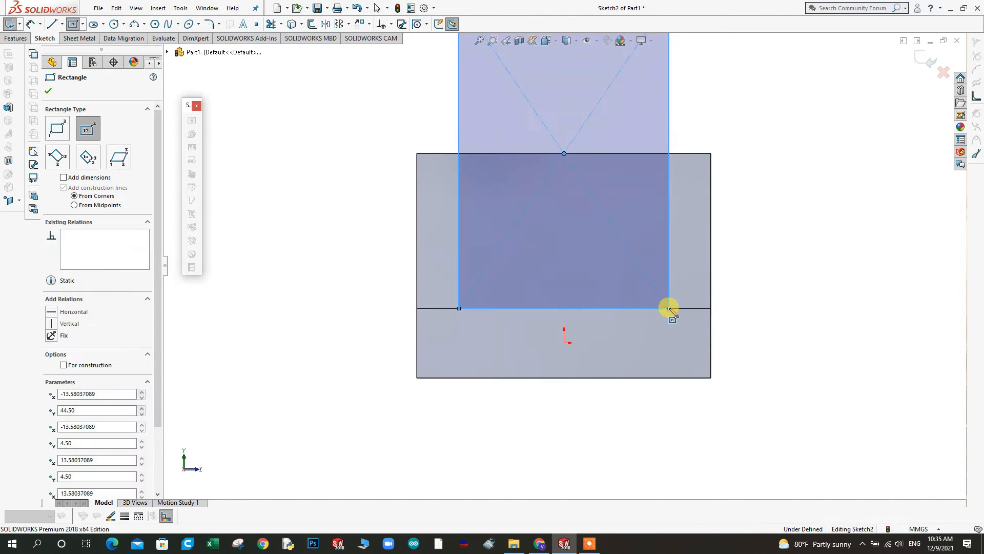
Step: Dimension the gap between the rectangle's vertical side and the block's outer edge as 3 mm
right_click(669, 309)
click(755, 293)
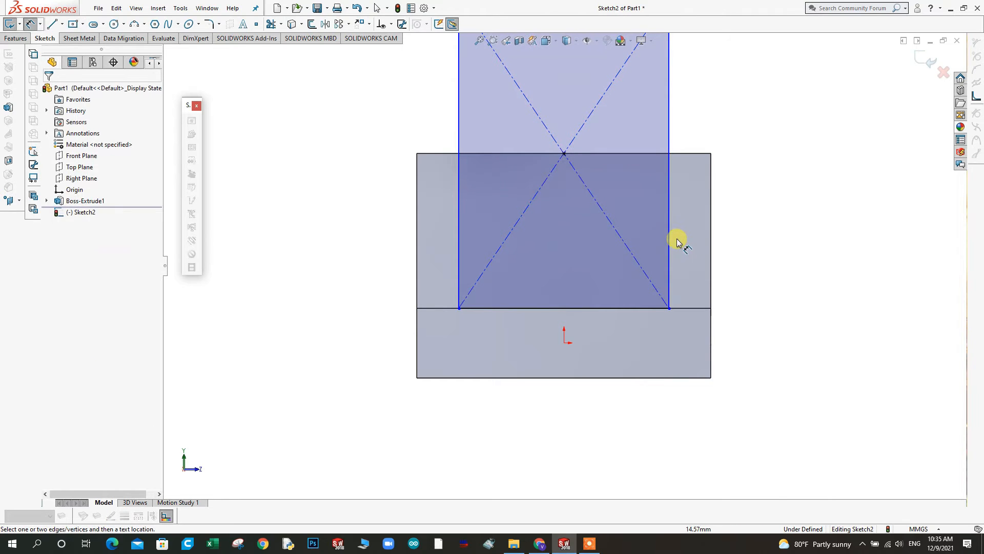
click(670, 238)
click(710, 231)
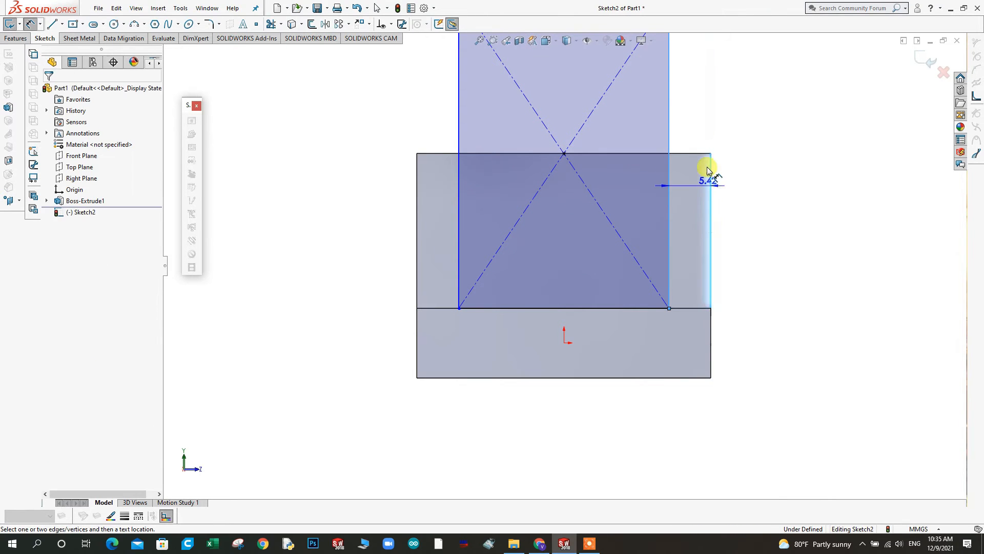
click(704, 119)
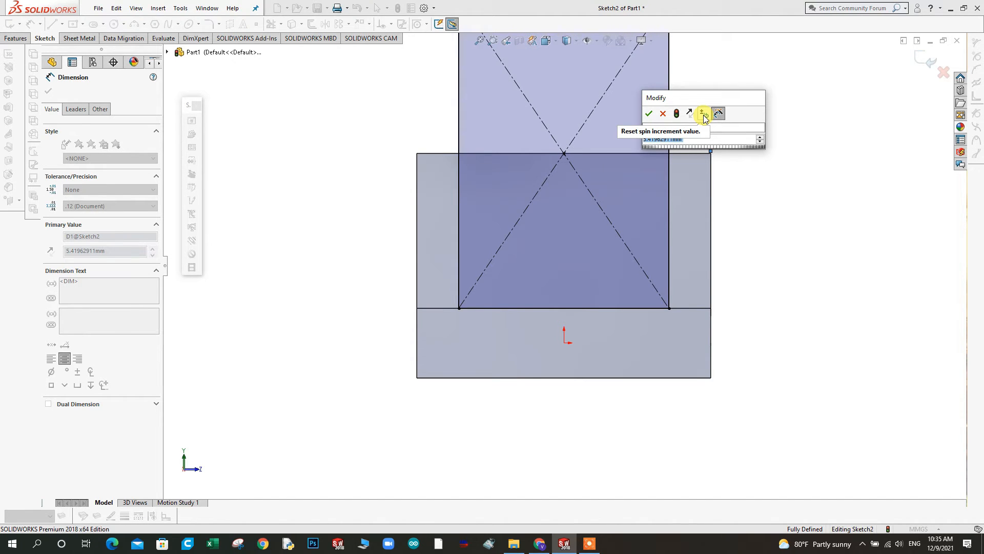
text(3)
key(Return)
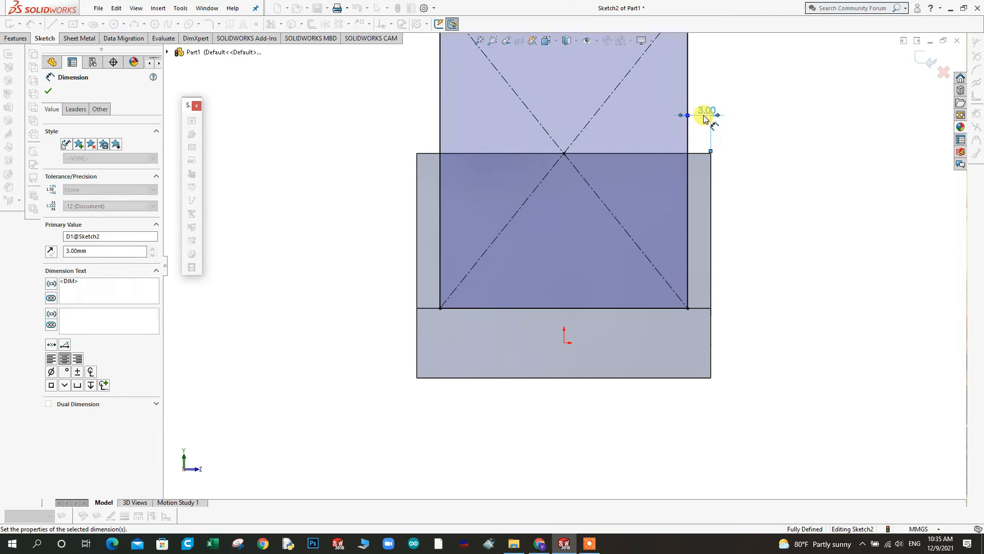
click(48, 90)
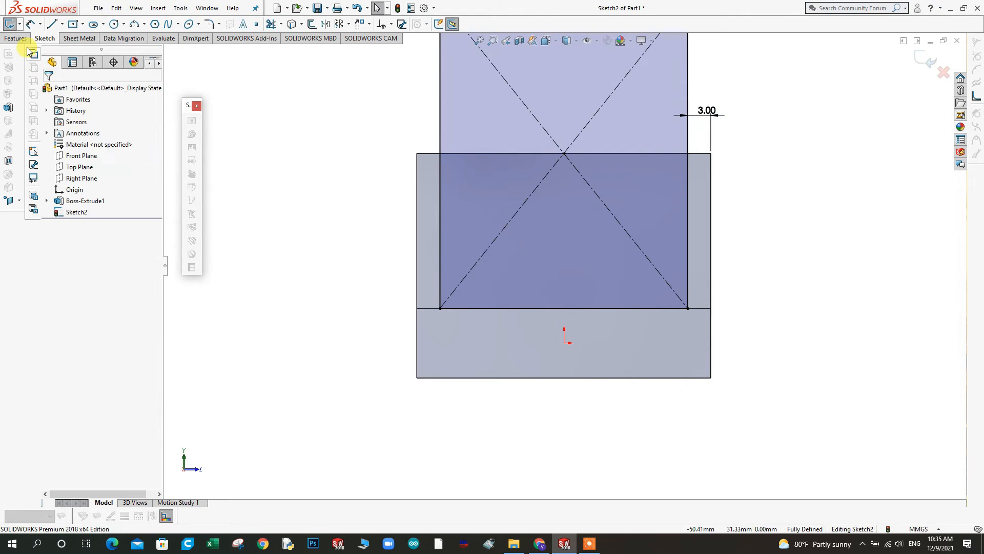
Step: Cut-extrude the rectangle through the raised block with a blind depth of 38 mm
click(17, 39)
click(78, 24)
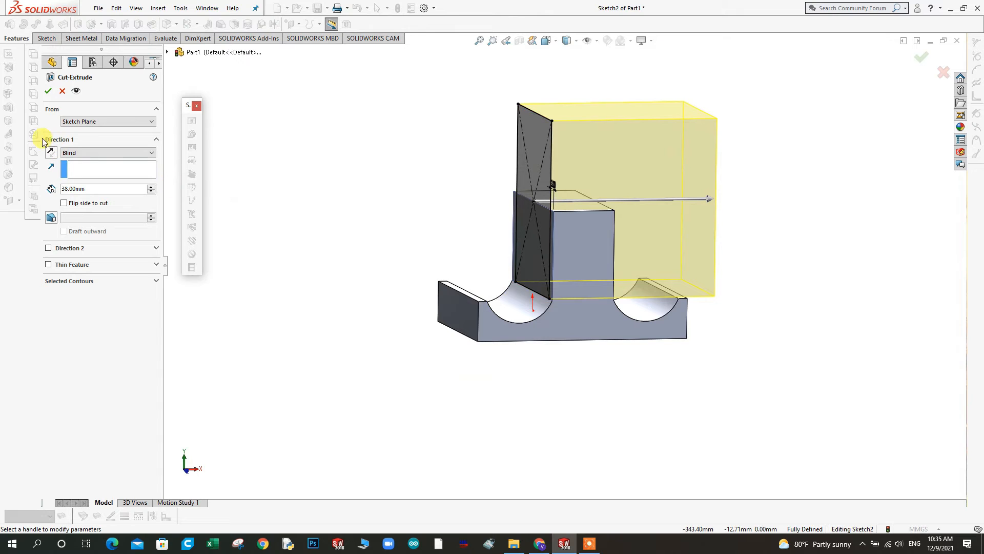
click(49, 91)
Step: Start a sketch on the flat floor face between the two uprights, with the view normal to it
middle_drag(364, 294, 501, 352)
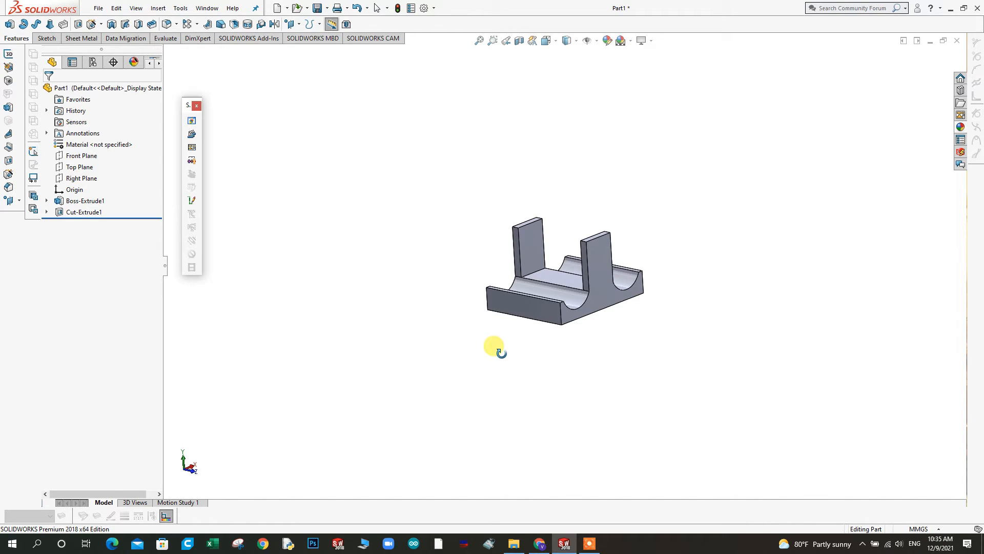
mouse_move(500, 353)
middle_down()
mouse_move(501, 318)
mouse_move(505, 336)
middle_up()
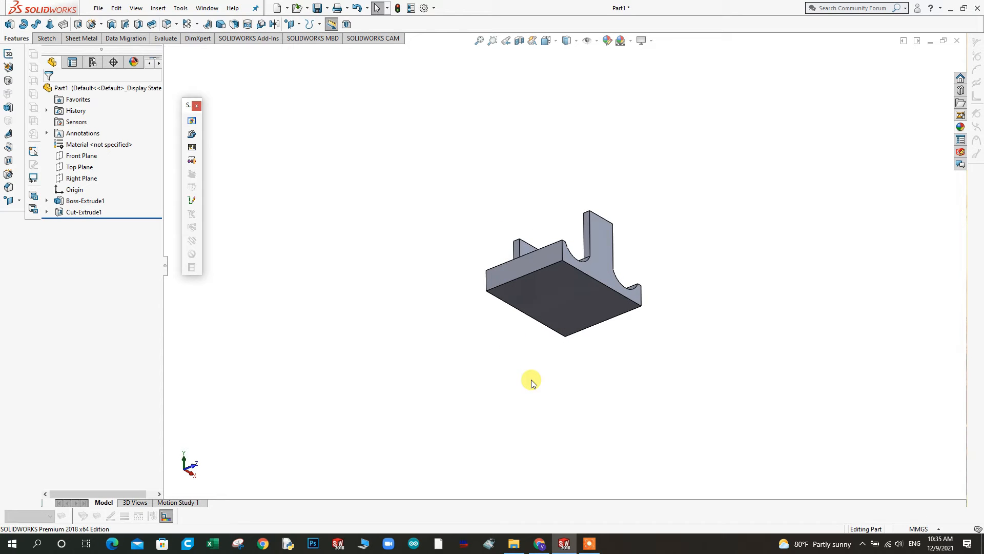
middle_drag(503, 367, 509, 420)
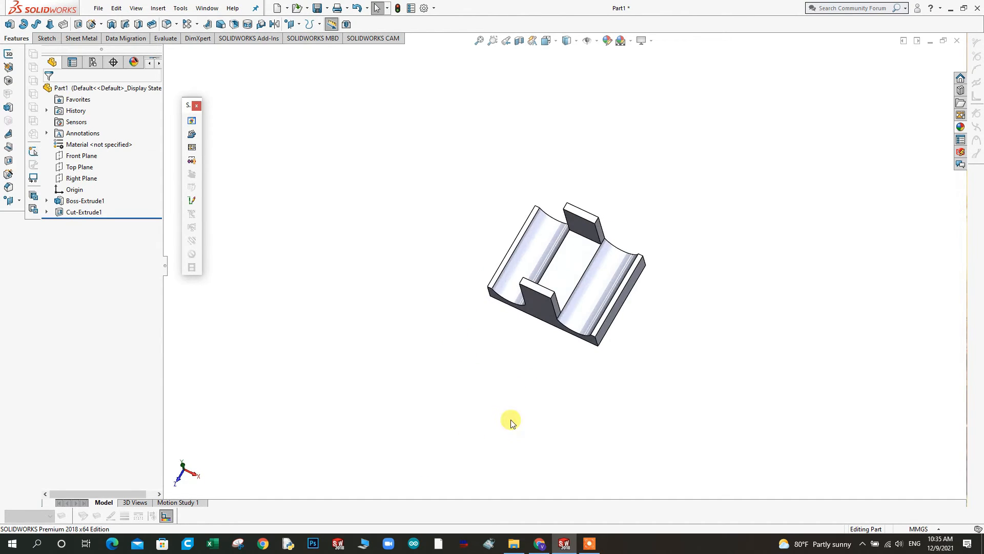
right_click(569, 270)
click(641, 136)
right_click(564, 219)
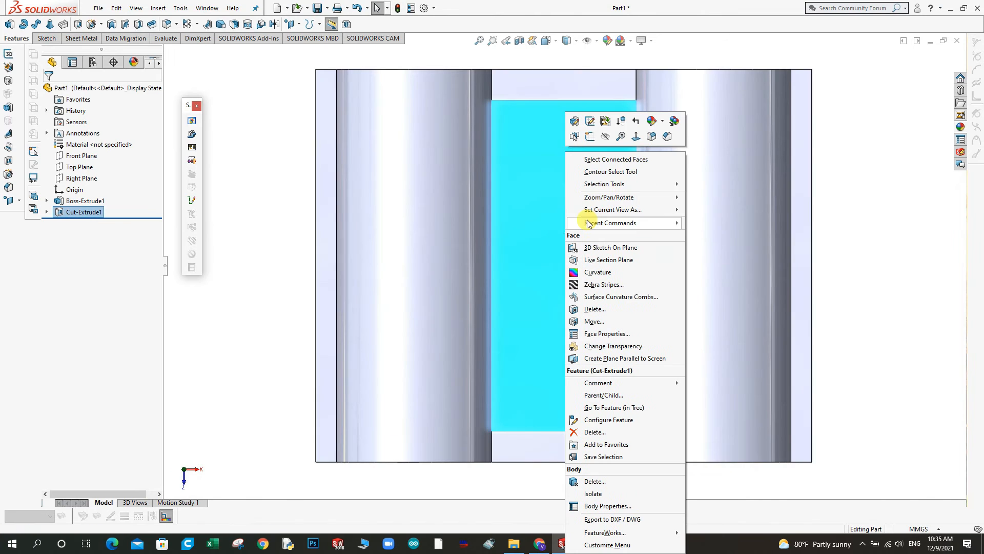
click(591, 137)
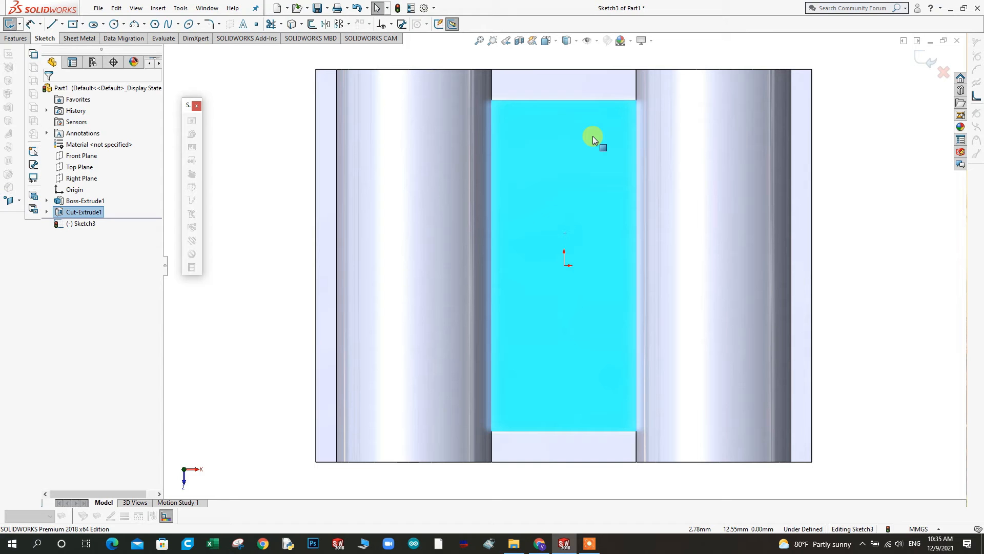
Step: Sketch a circle centered on the origin and dimension its diameter as 14 mm
click(114, 24)
click(564, 265)
click(584, 302)
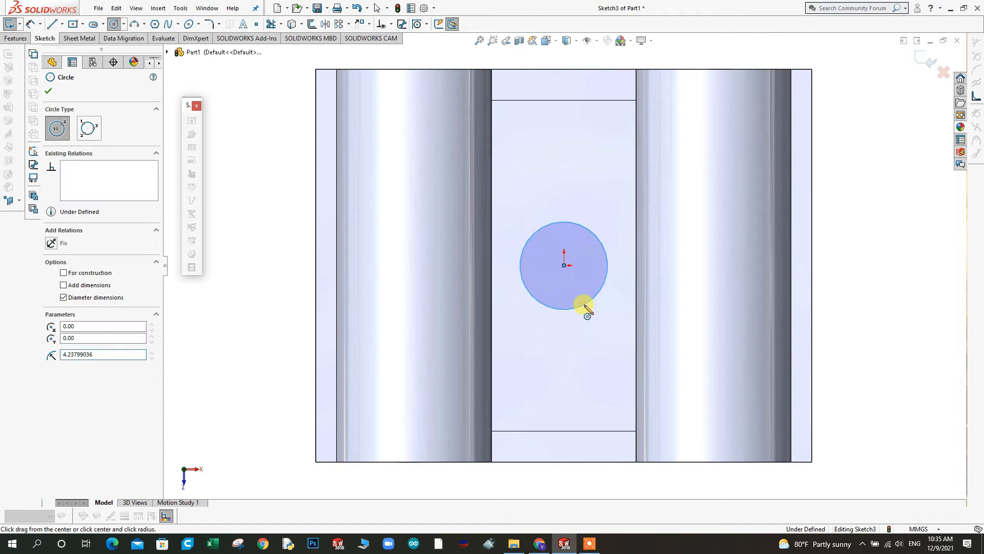
right_click(585, 306)
click(721, 291)
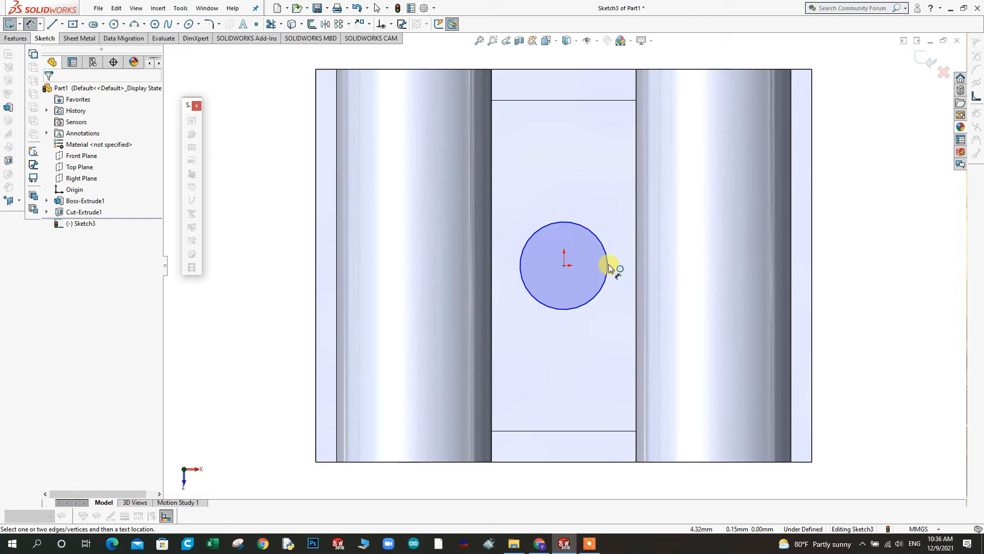
click(630, 258)
text(14)
key(Return)
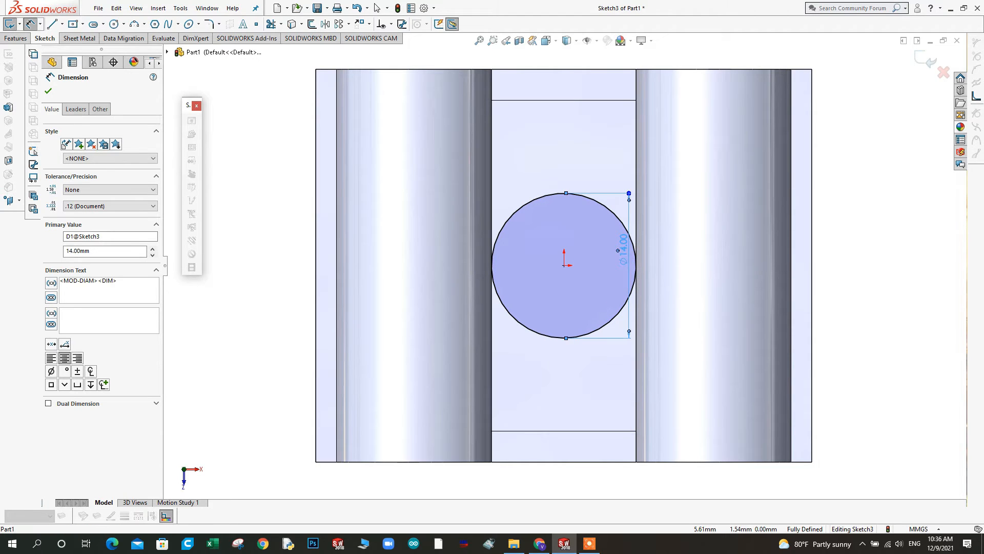
Step: Set the circle's diameter to 13 mm
click(624, 254)
double_click(624, 254)
text(3)
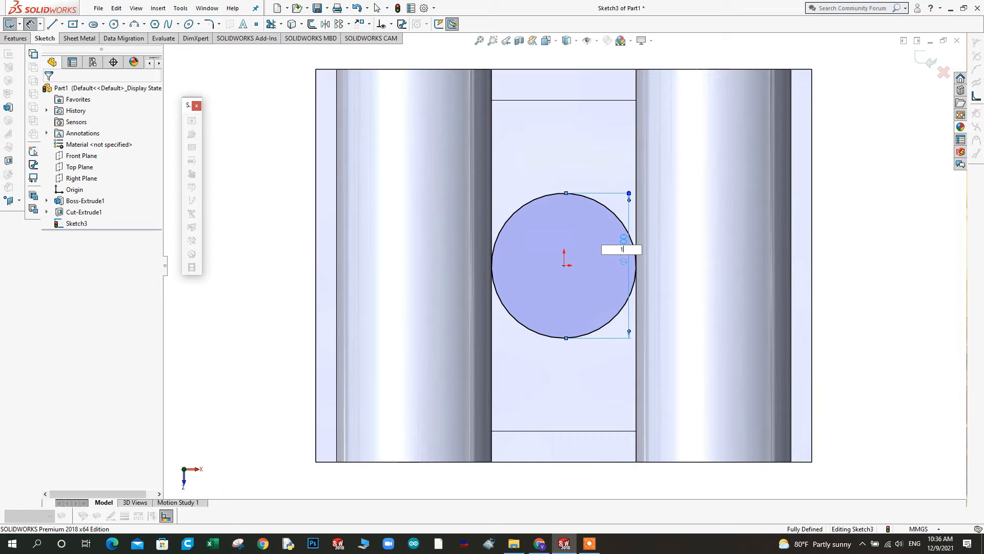
key(Return)
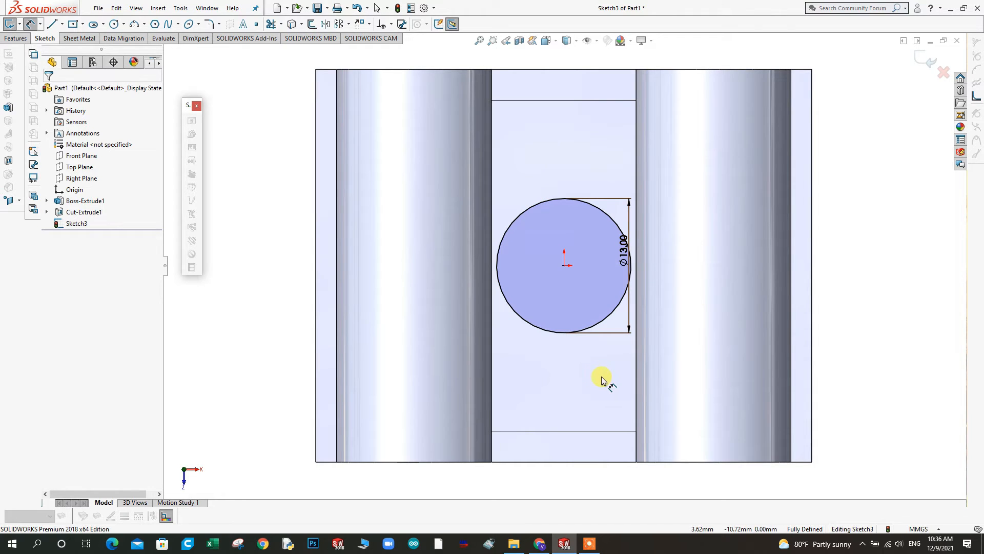
Step: Cut-extrude the circle through the base with the Through All end condition
scroll(586, 364, up, 2)
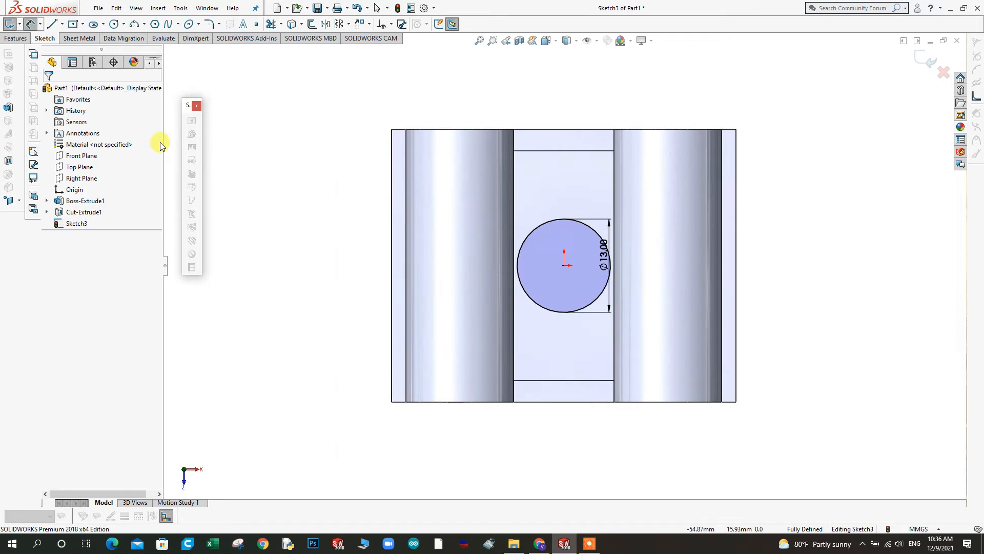
click(19, 38)
click(74, 26)
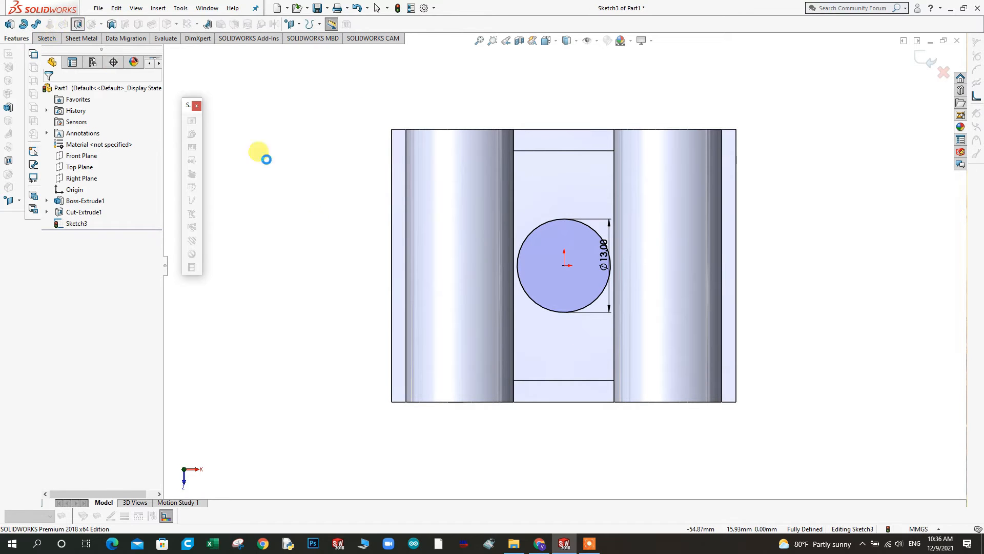
click(75, 153)
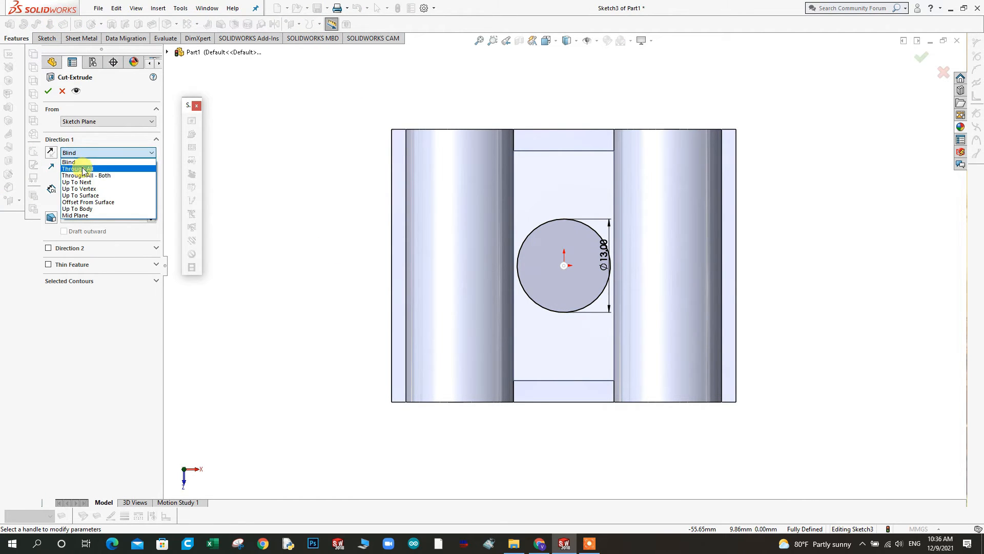
click(77, 167)
click(49, 91)
Step: Start a sketch on the base's long outer side face, parallel to the grooves, with the view normal to it
middle_drag(451, 259, 408, 317)
middle_drag(391, 226, 568, 206)
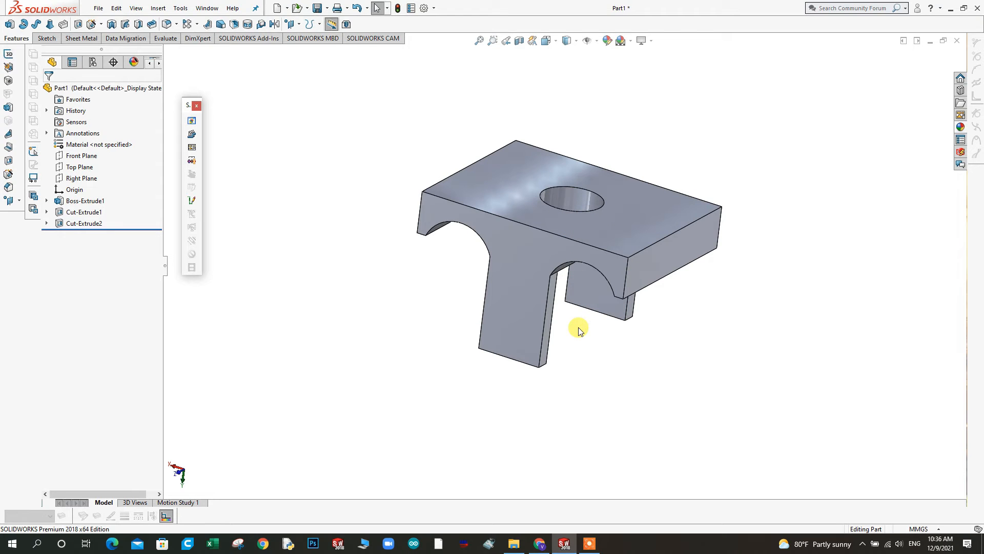
mouse_move(593, 345)
middle_down()
mouse_move(576, 325)
mouse_move(536, 319)
middle_up()
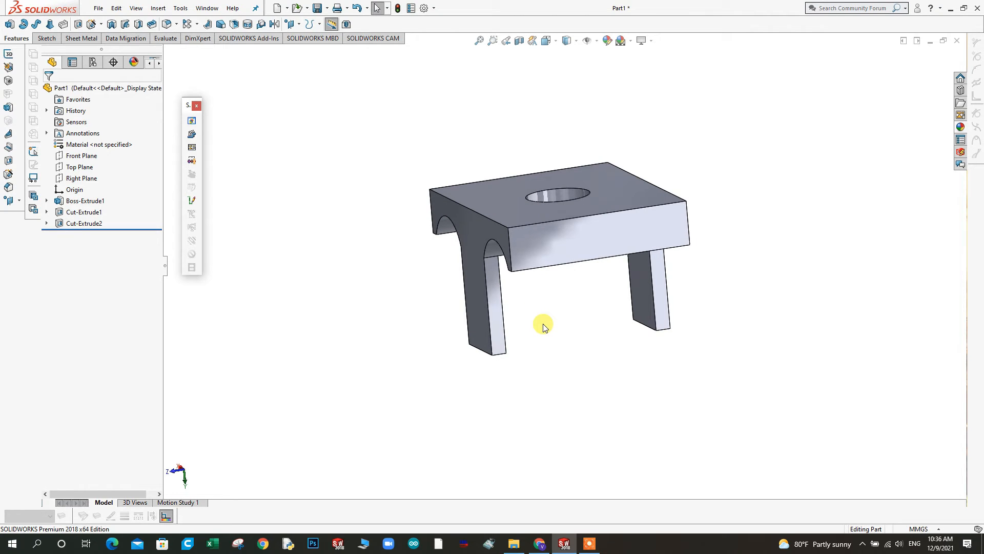
right_click(543, 231)
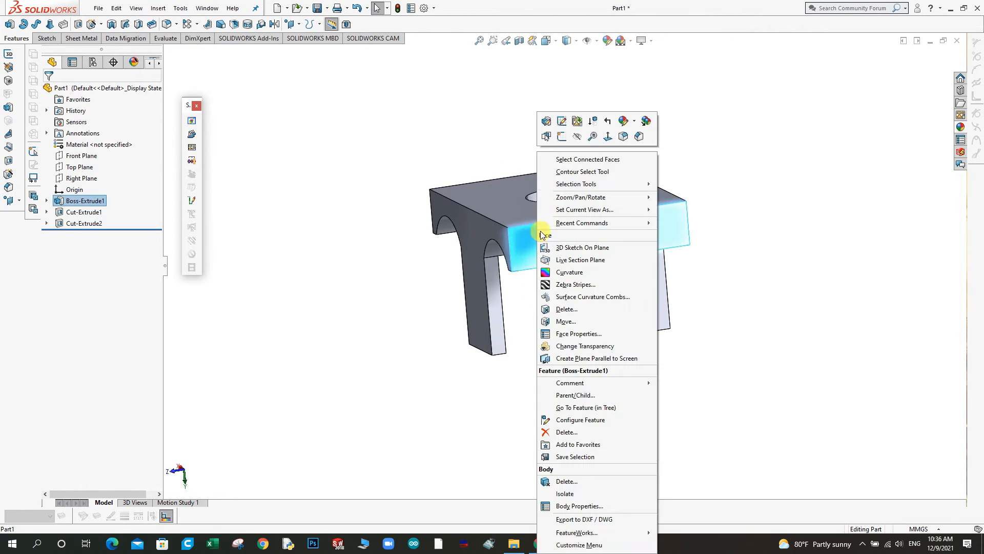
click(607, 139)
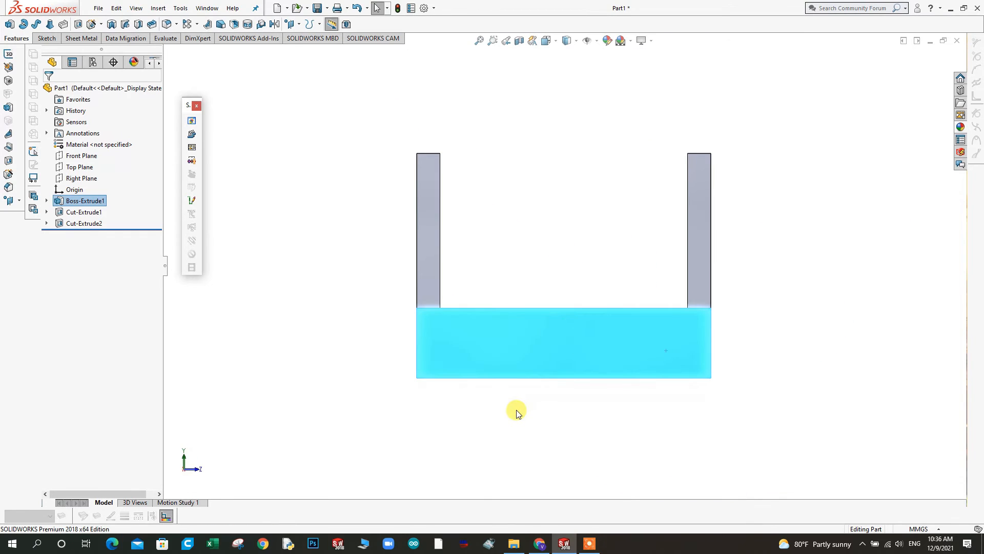
click(515, 411)
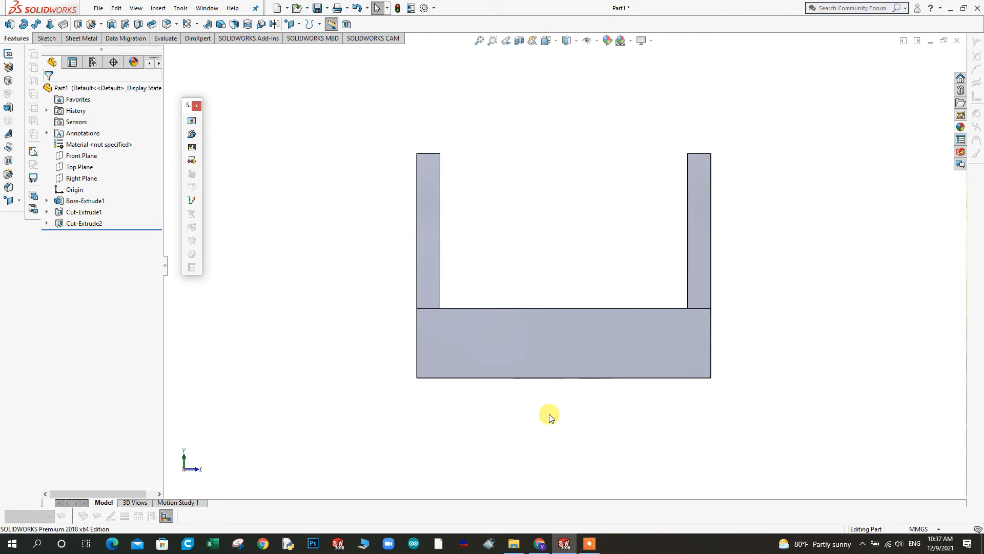
scroll(459, 390, down, 1)
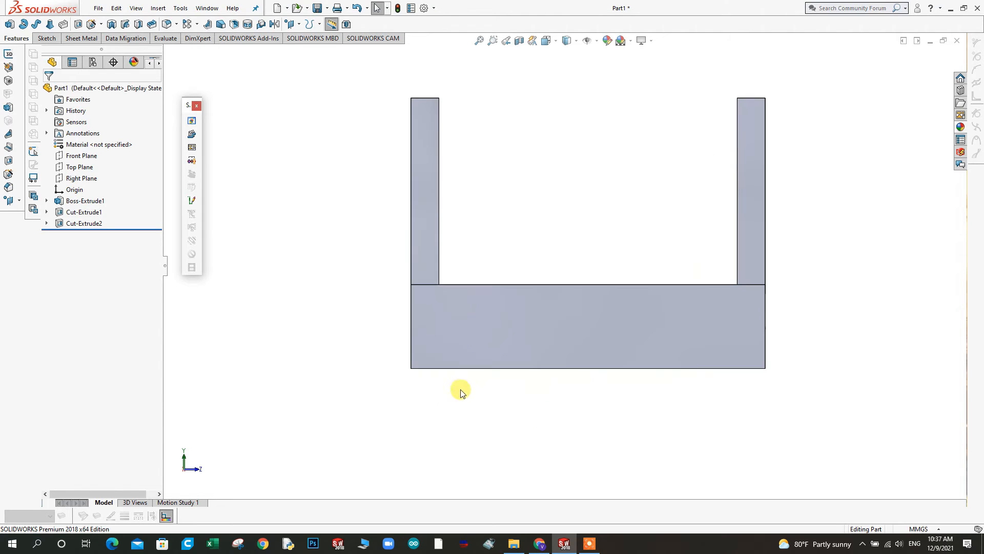
right_click(445, 337)
click(471, 136)
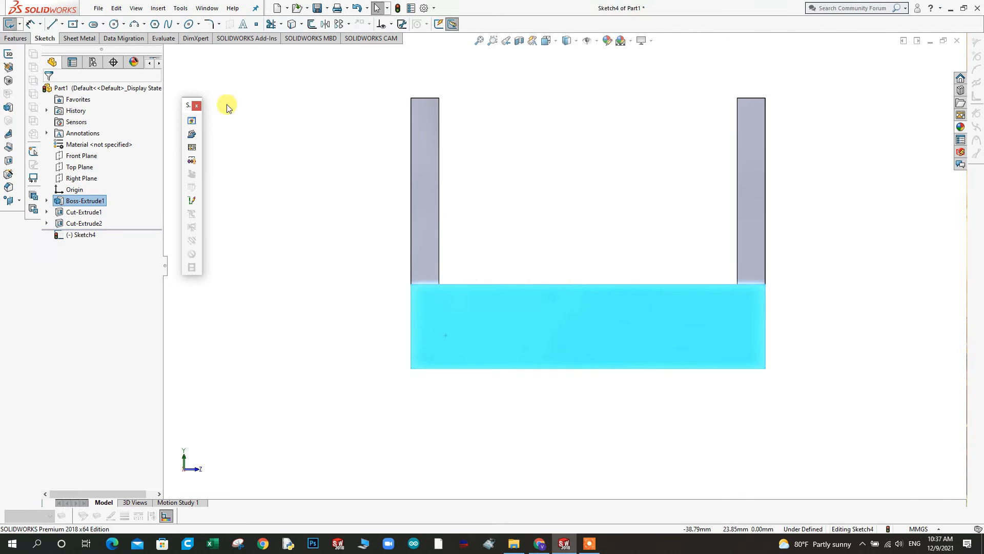
Step: Sketch a slanted line about 2 mm long from the side face's lower left corner, running inward below the base
click(51, 24)
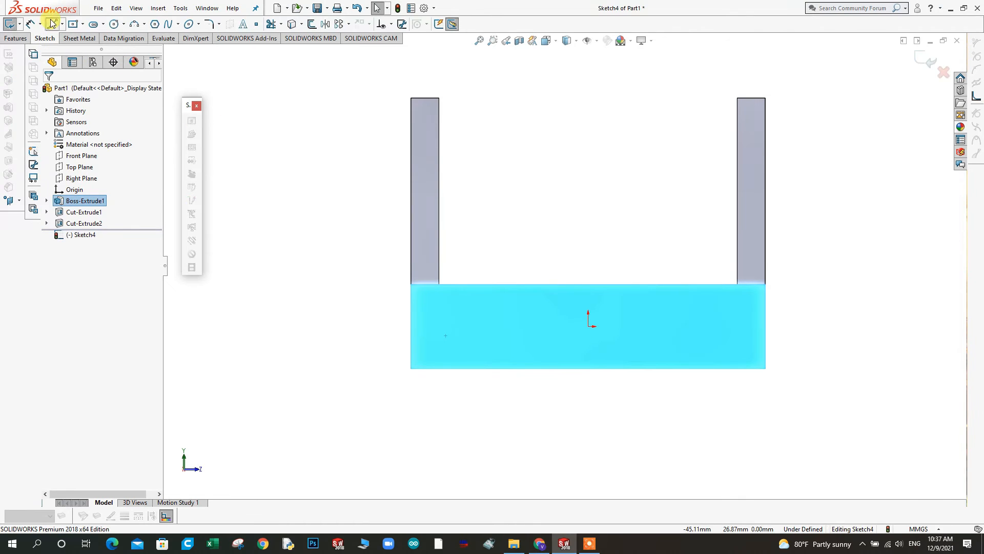
click(412, 368)
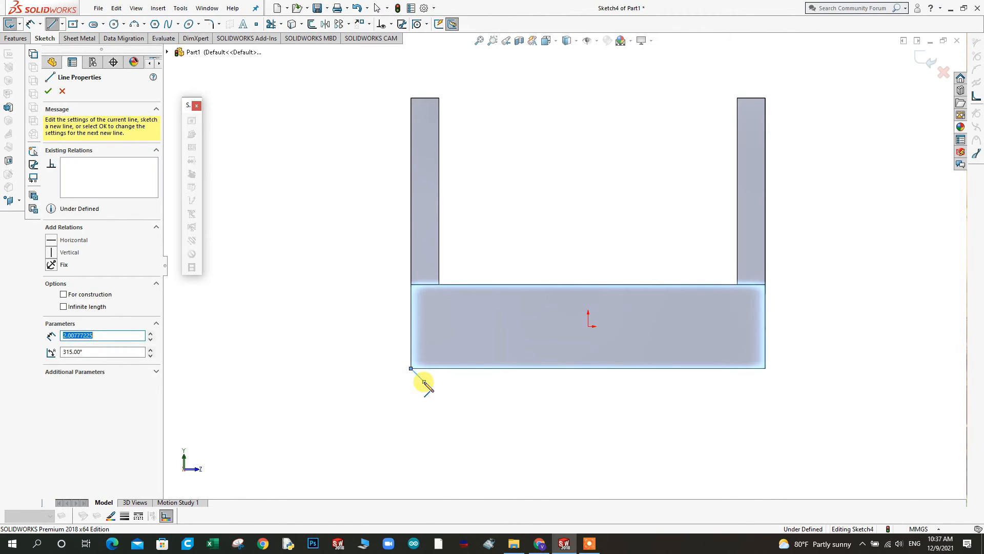
right_click(425, 382)
Step: Dimension the slanted line's free end 2 mm below the base's lower edge and 1 mm in from its vertical edge
click(542, 367)
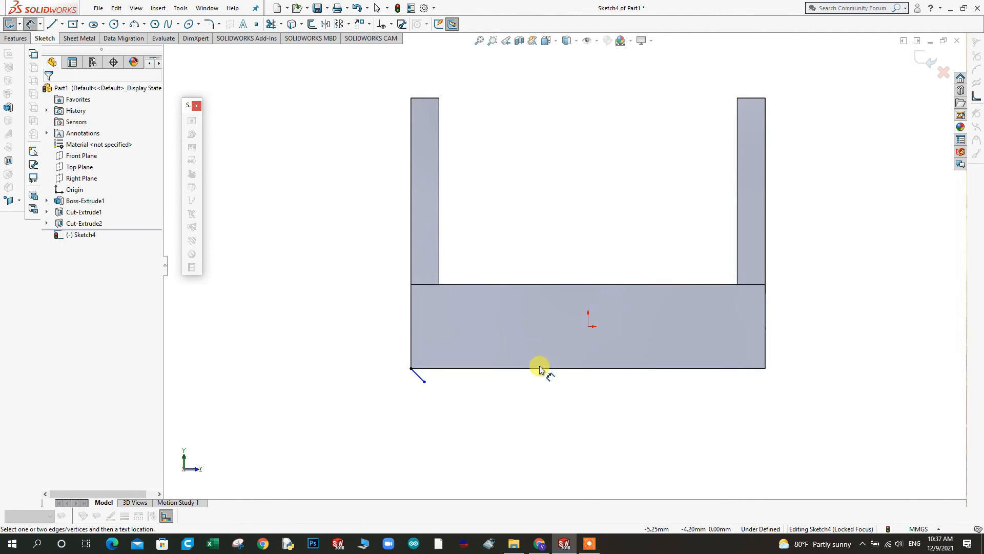
click(424, 381)
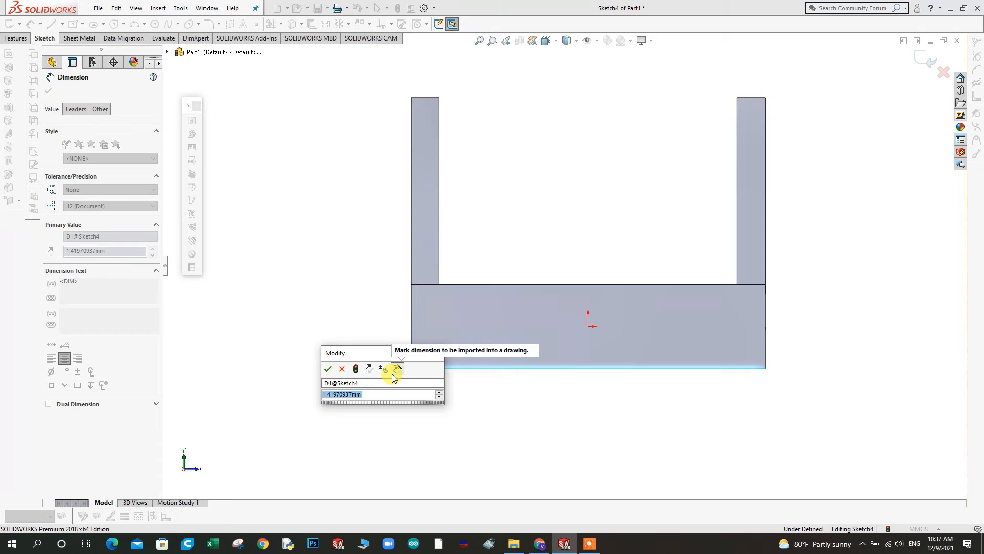
text(2)
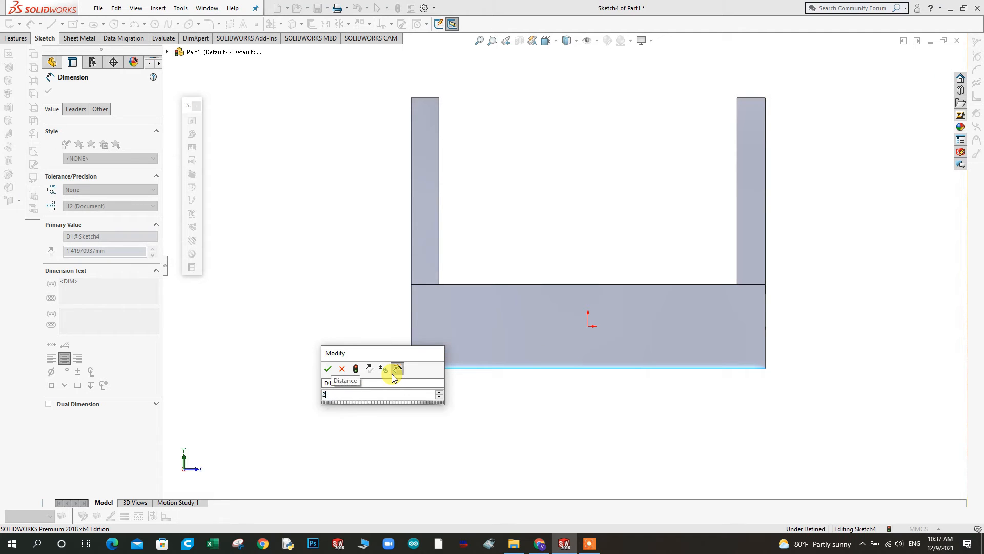
key(Return)
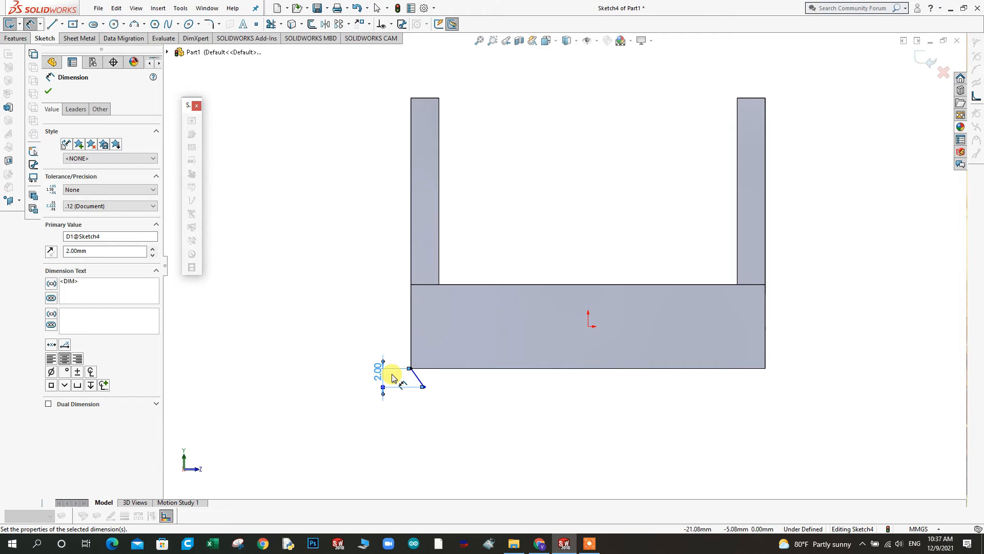
click(424, 388)
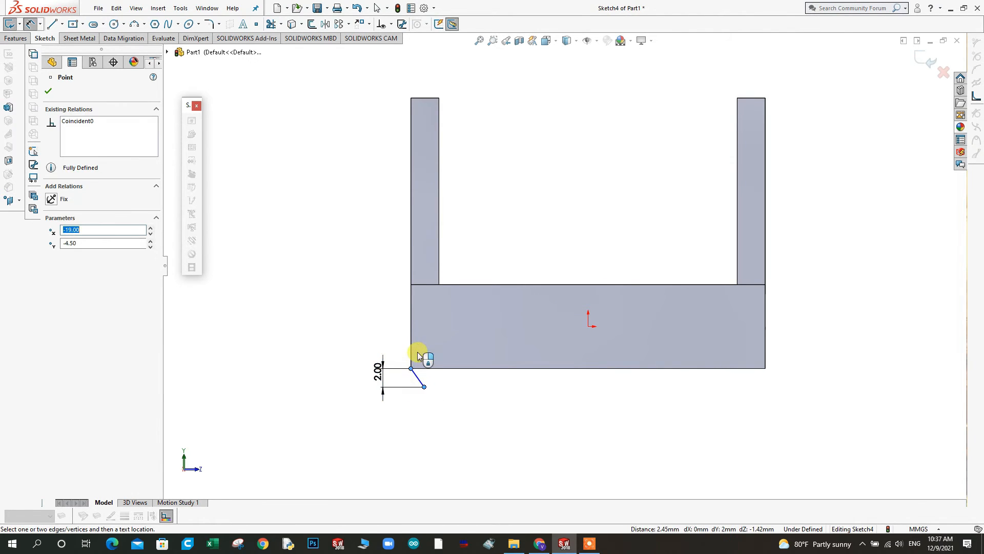
click(410, 337)
click(412, 338)
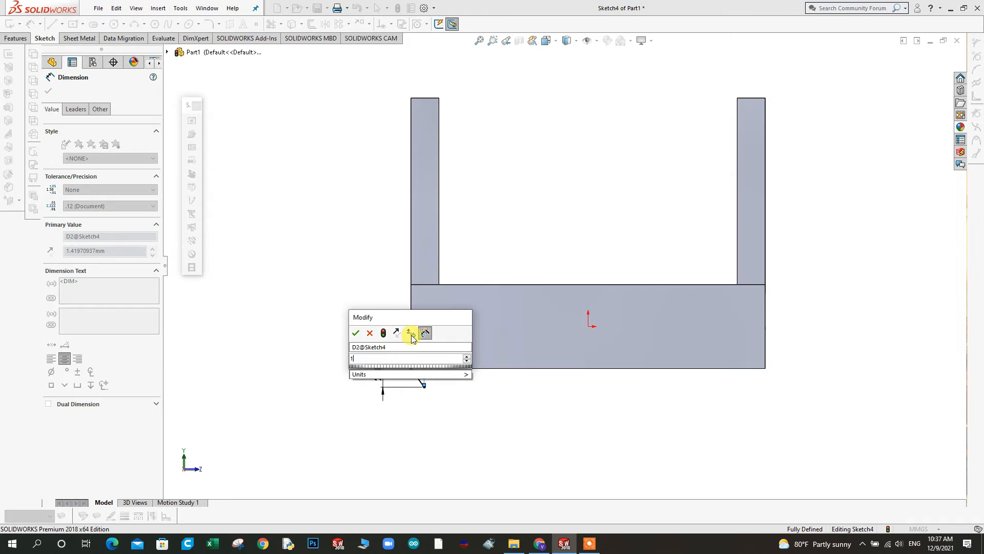
text(1)
key(Return)
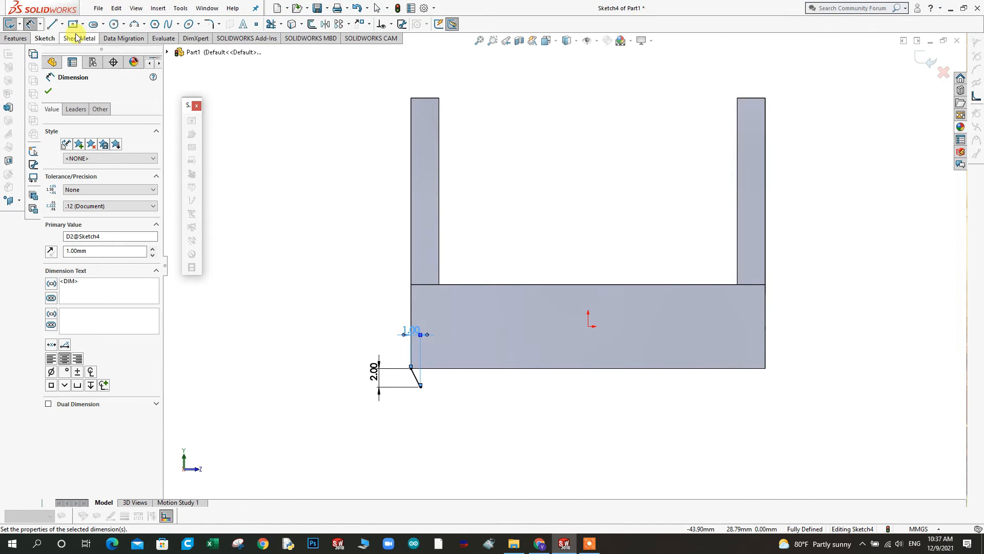
Step: Draw a short vertical centerline upward from the midpoint of the base's lower edge
click(55, 25)
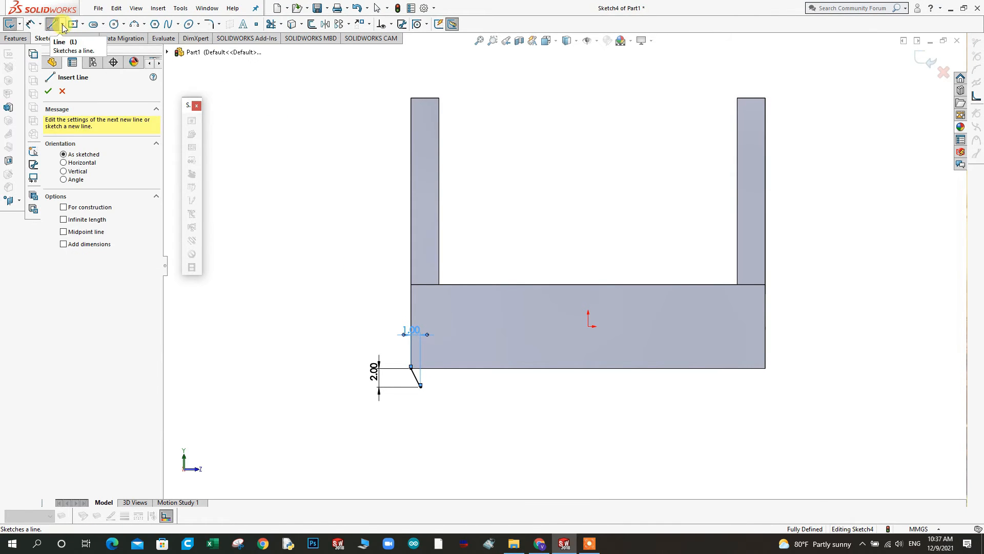
click(62, 25)
click(72, 53)
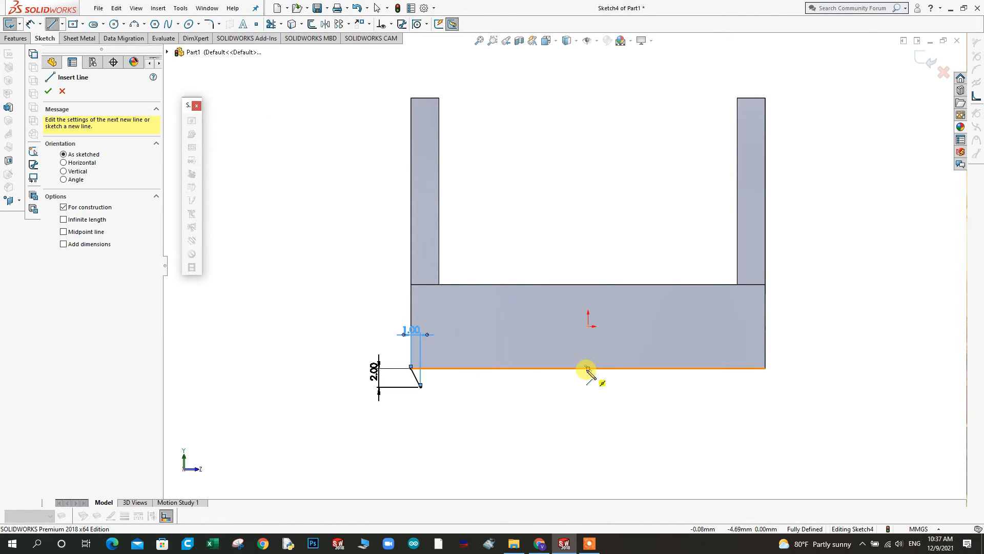
click(587, 368)
click(588, 351)
right_click(588, 352)
click(612, 359)
Step: Mirror the slanted line about the short vertical centerline to the opposite end of the base
click(325, 24)
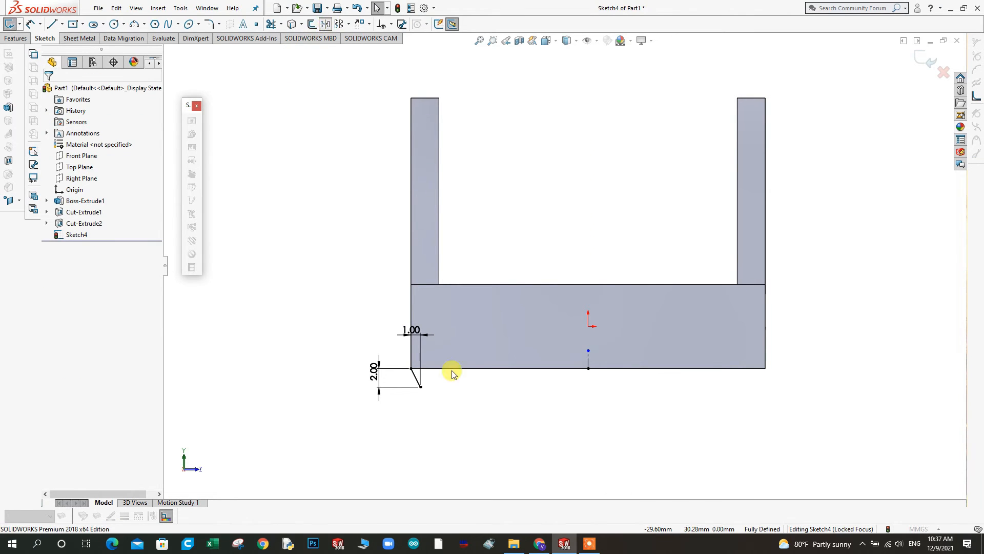
click(420, 386)
click(121, 217)
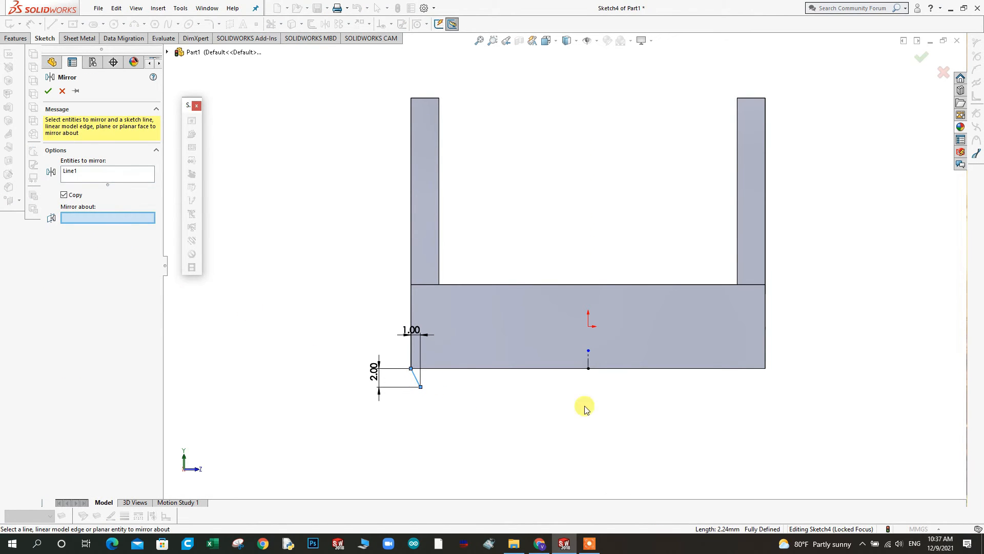
click(588, 357)
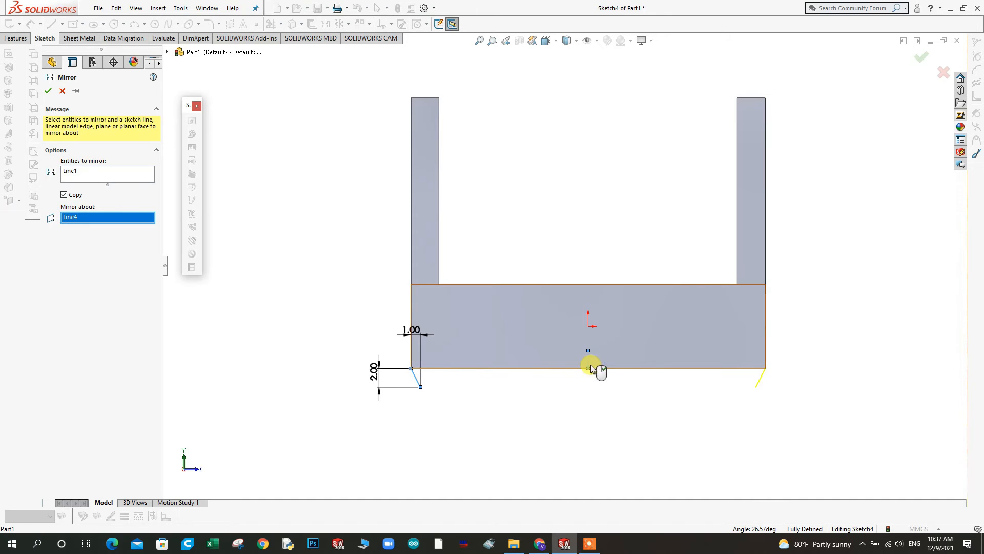
key(z)
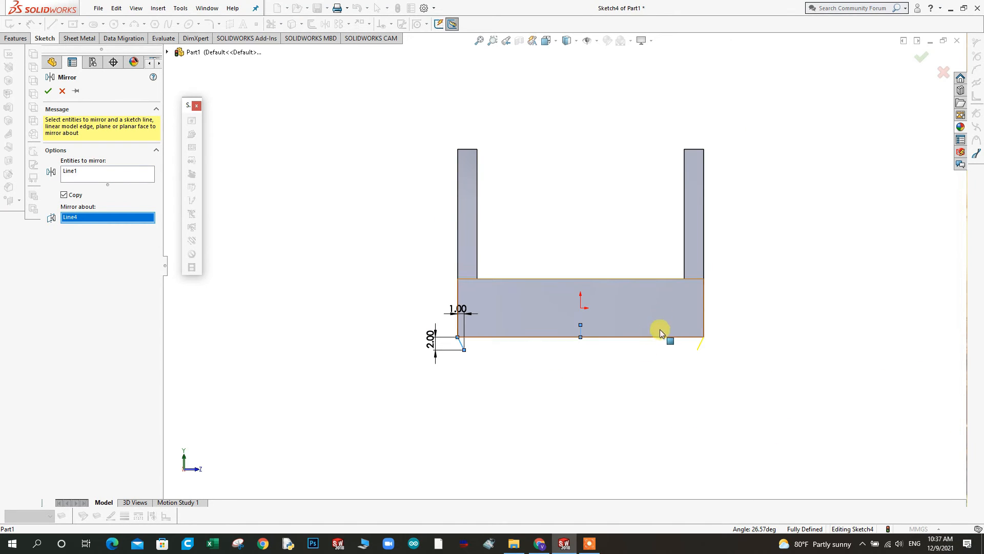
click(47, 93)
Step: Close the tapered profile with a horizontal line joining the slanted lines' lower ends and another along the base's lower edge
click(51, 23)
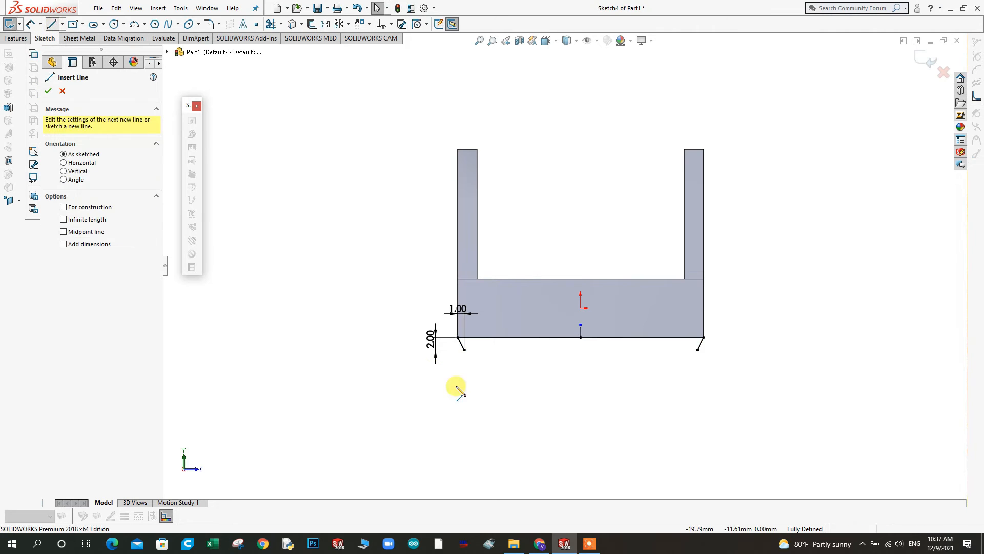
click(698, 350)
right_click(697, 350)
click(724, 357)
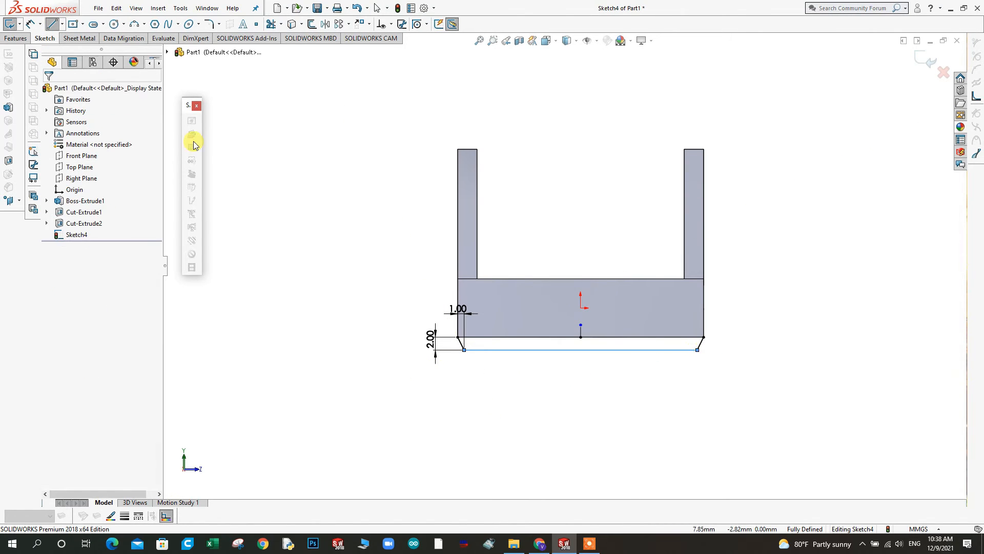
click(51, 23)
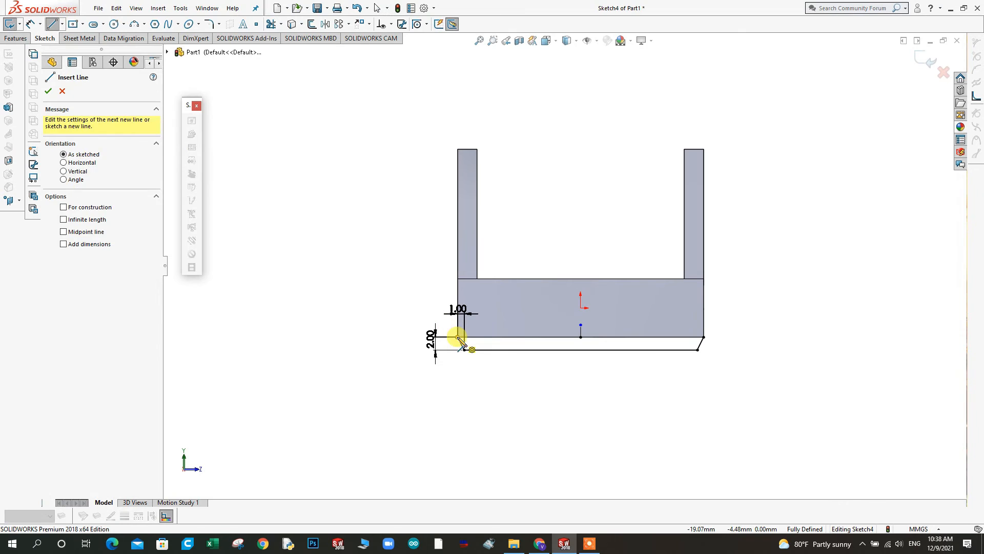
click(458, 337)
click(704, 337)
right_click(703, 341)
click(721, 345)
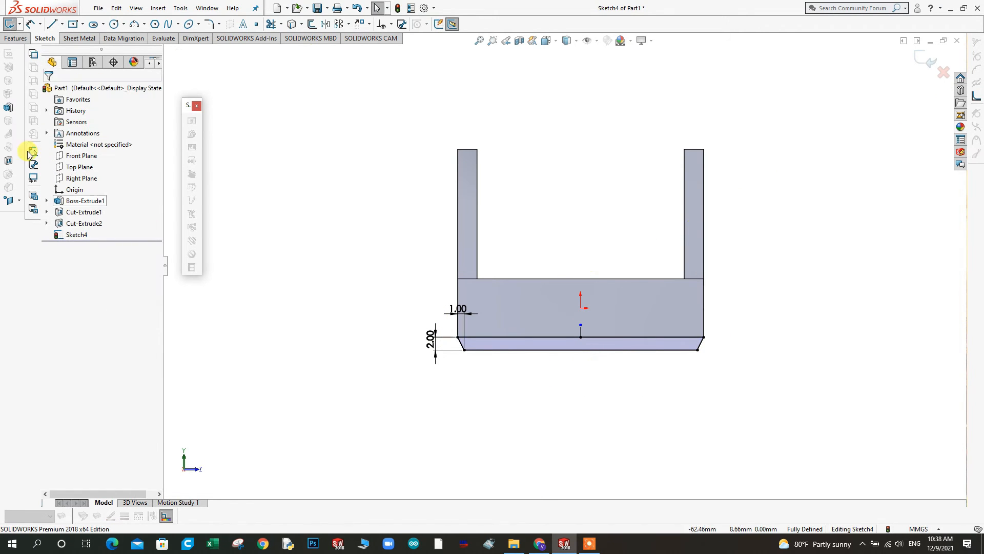
Step: Extrude the tapered profile Through All in the reversed direction so it runs beneath the base, merged with the body
click(9, 39)
click(9, 24)
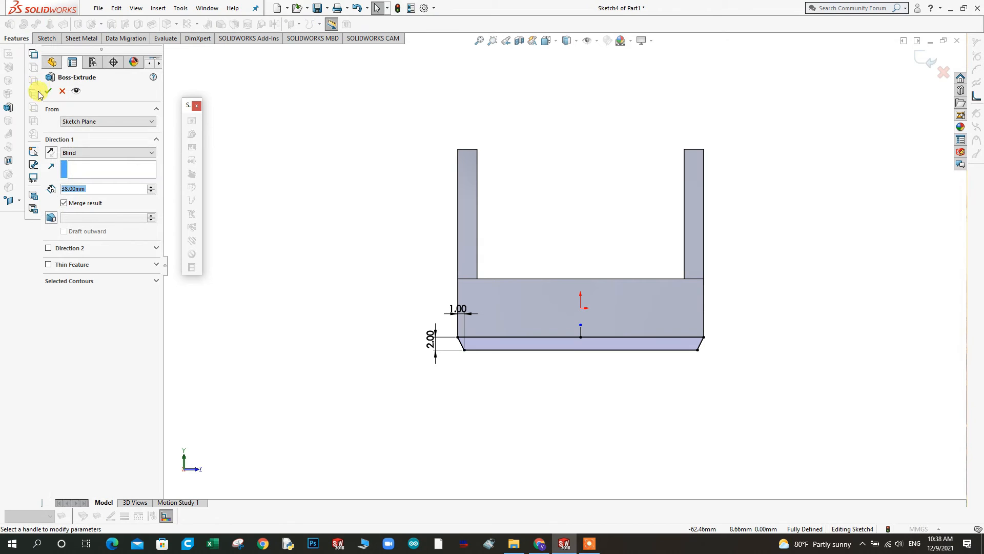
click(77, 153)
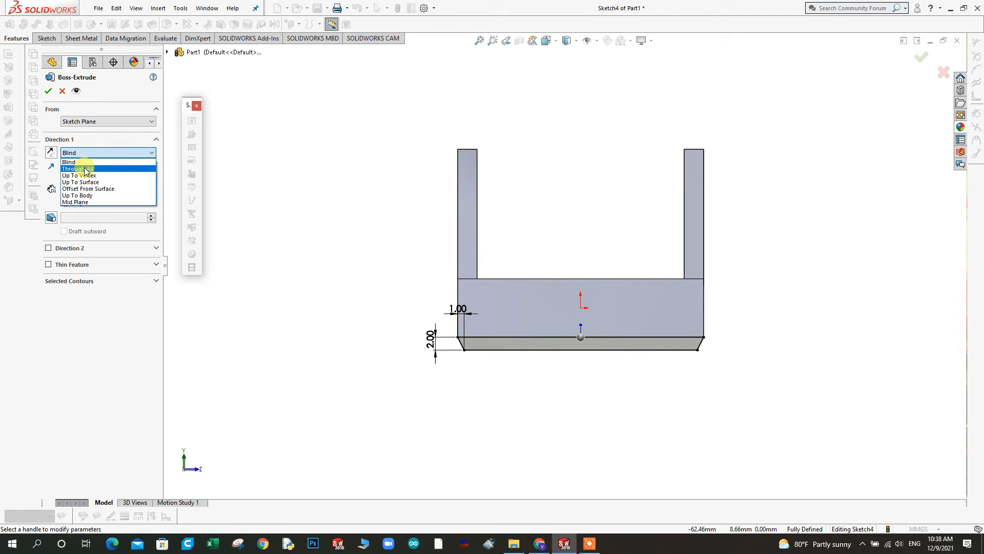
click(85, 171)
middle_drag(457, 395, 596, 275)
middle_drag(574, 324, 518, 241)
click(562, 251)
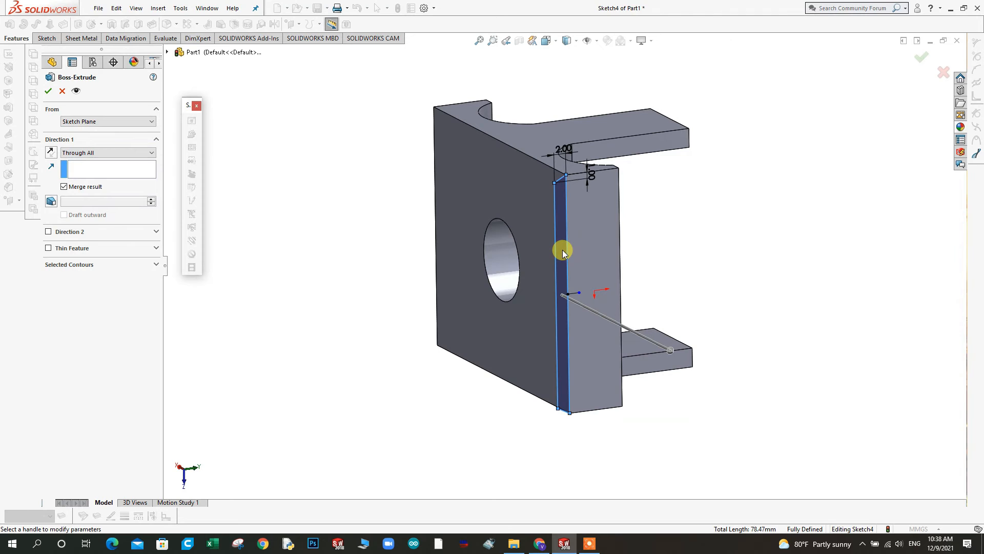
click(53, 153)
middle_drag(395, 338, 493, 381)
click(49, 92)
Step: Start a sketch on the narrow slanted side face of the tapered extrusion, with the view normal to it
middle_drag(306, 236, 422, 205)
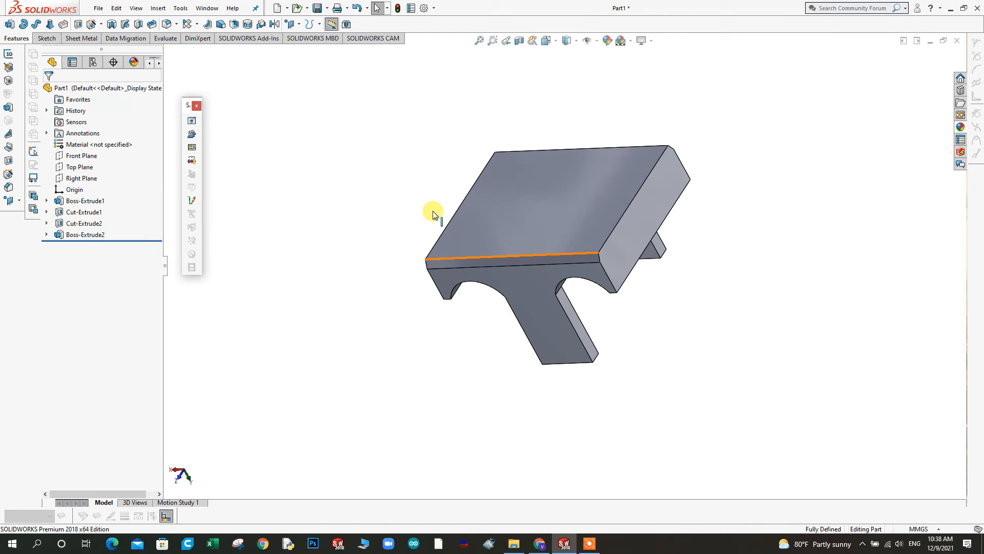
right_click(519, 261)
click(591, 136)
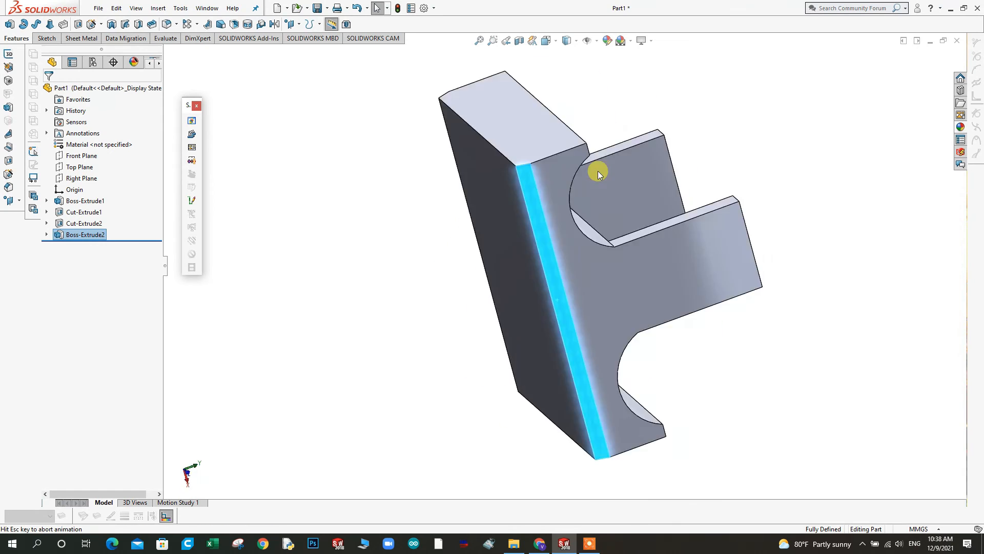
right_click(576, 306)
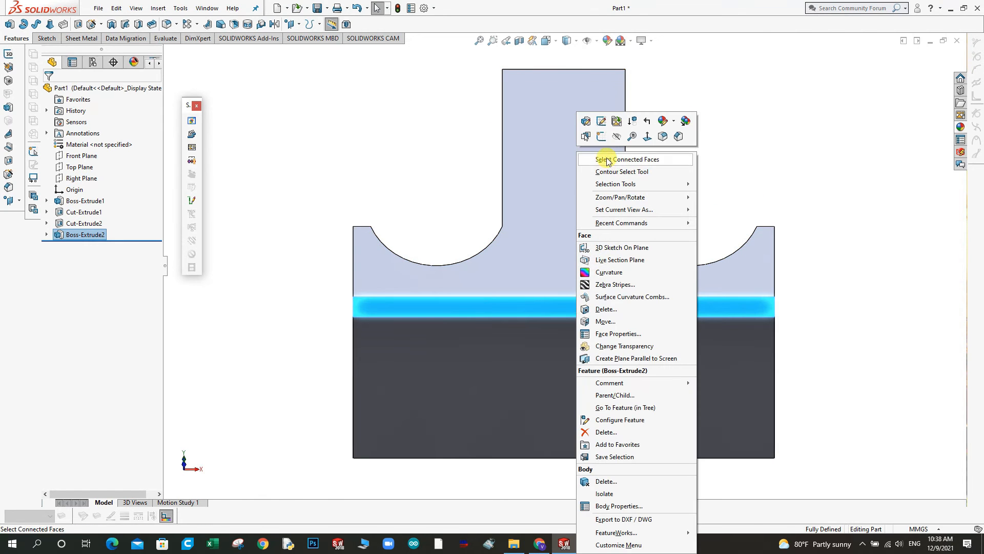
click(607, 145)
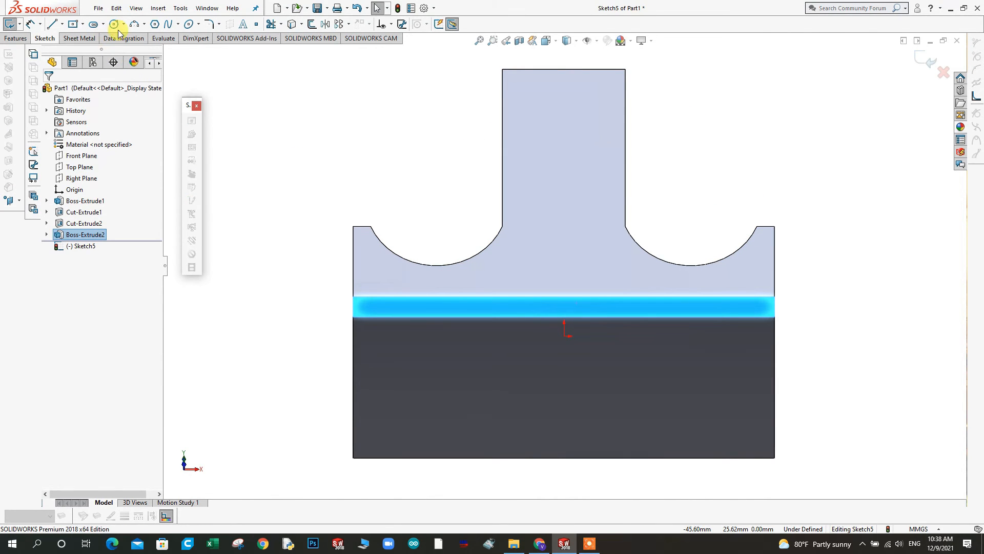
Step: Sketch a three-point arc of about 35.7 mm radius between the slanted face's outer corners and close it with a 48 mm line
click(135, 26)
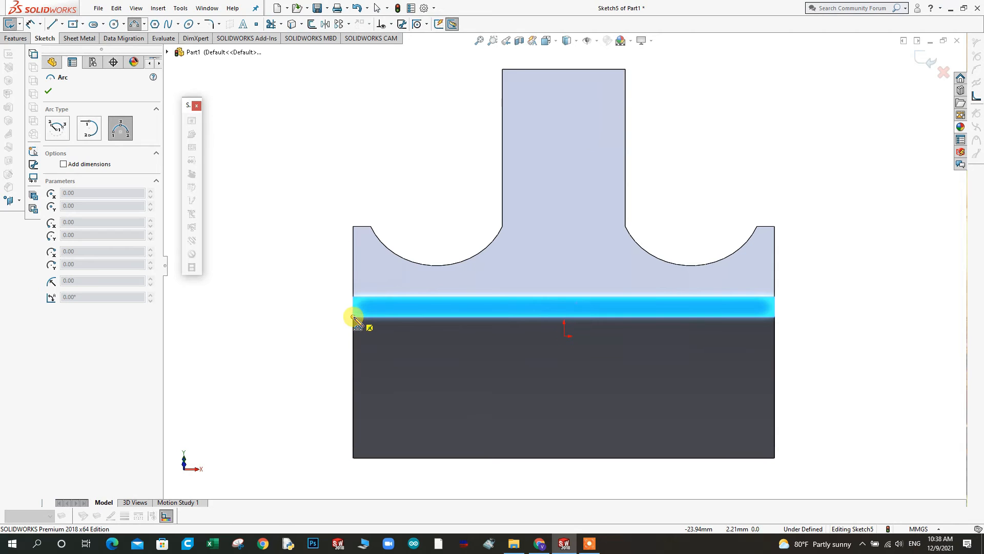
click(774, 318)
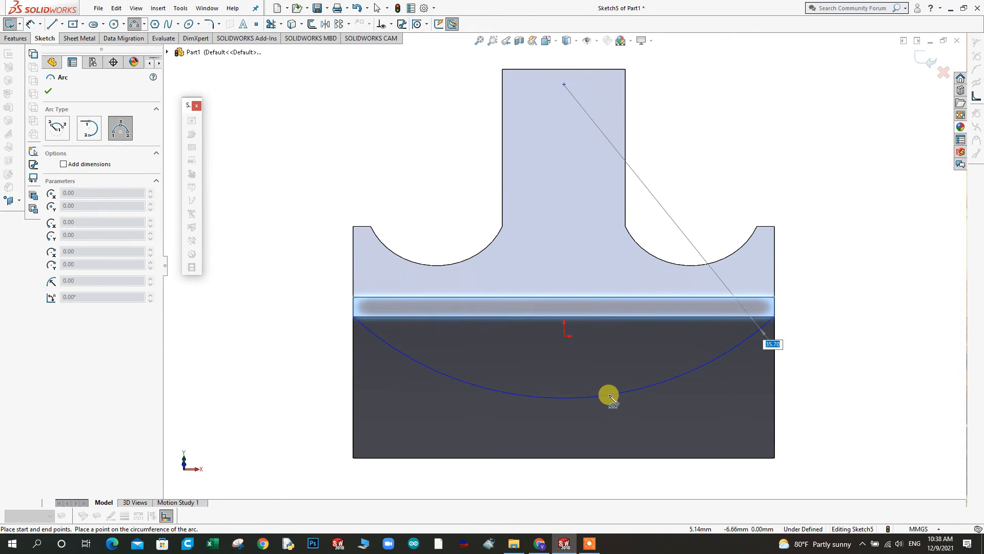
click(610, 396)
key(z)
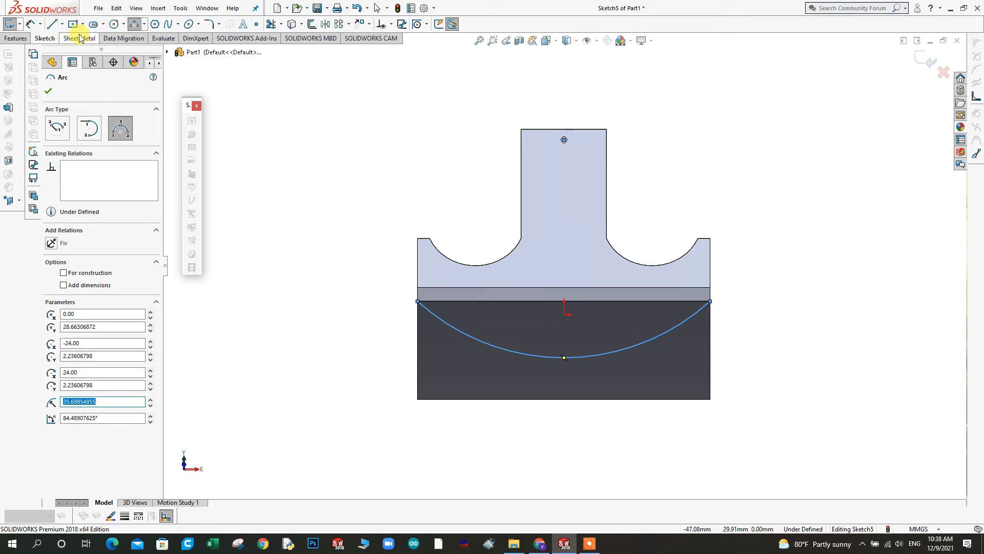
click(51, 25)
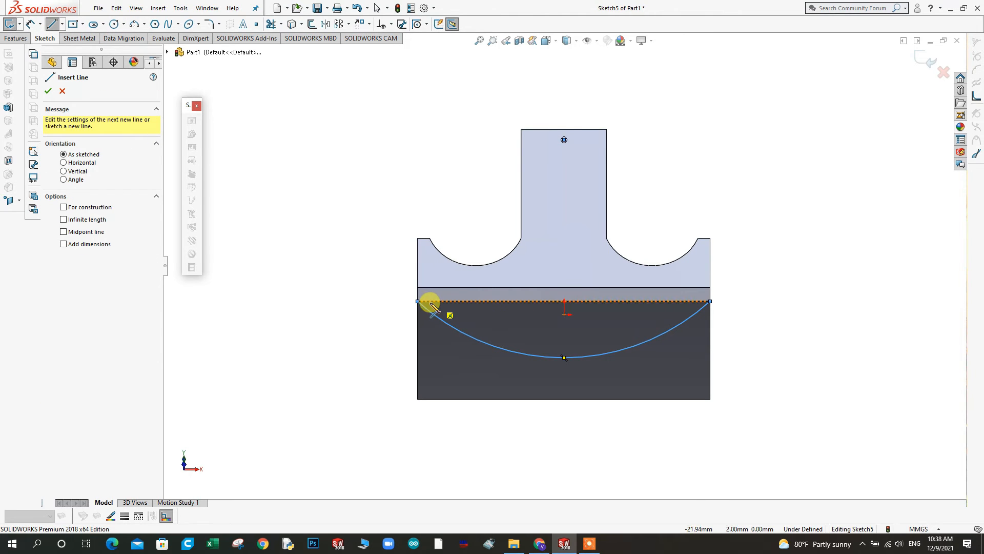
mouse_move(418, 303)
mouse_down()
mouse_move(699, 314)
mouse_move(710, 302)
mouse_up()
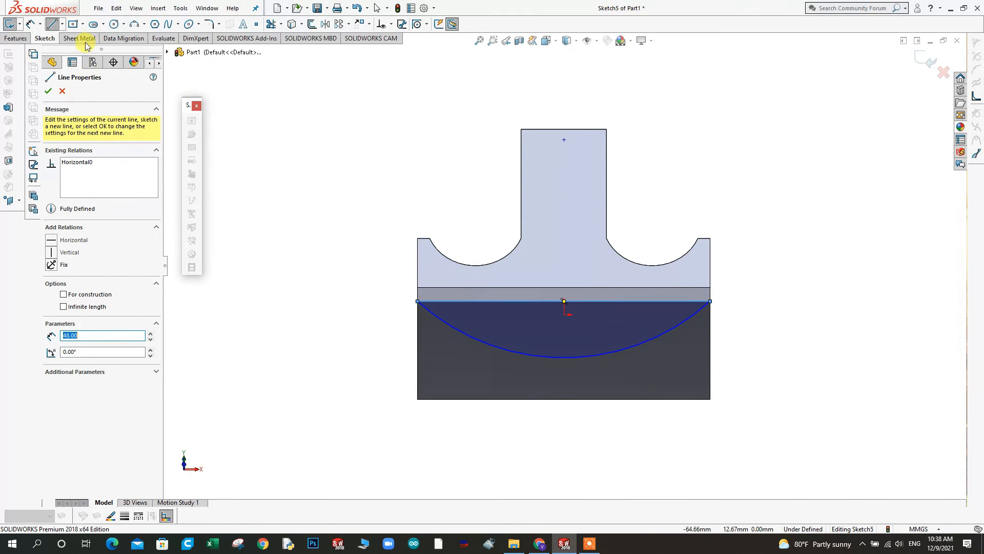
Step: Dimension the arc's depth from the closing line to its midpoint as 10 mm and exit the sketch
click(29, 24)
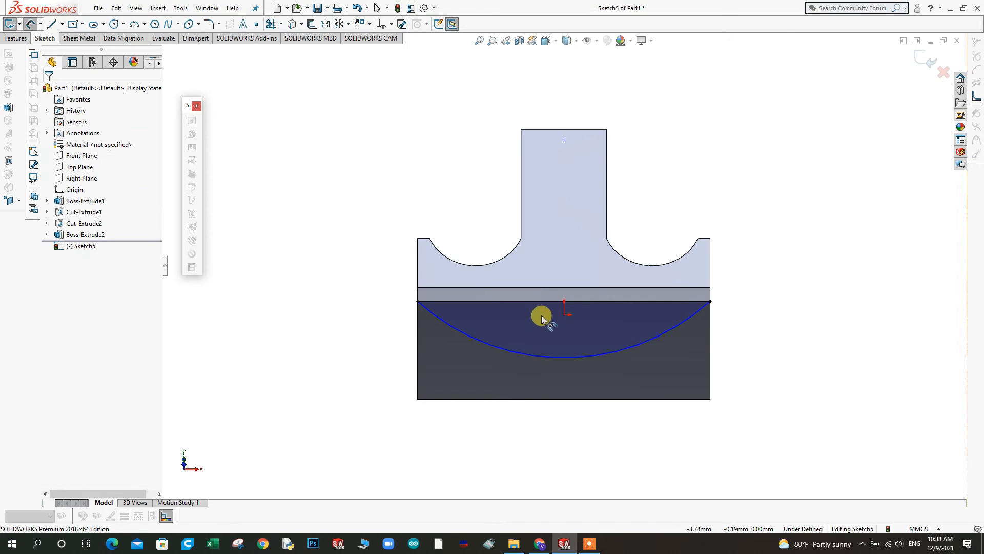
click(557, 301)
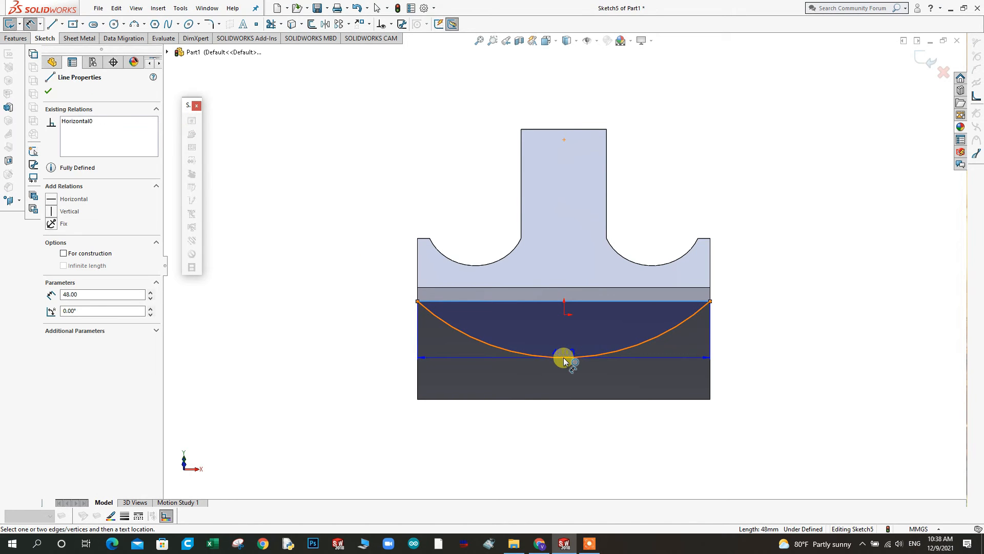
click(488, 340)
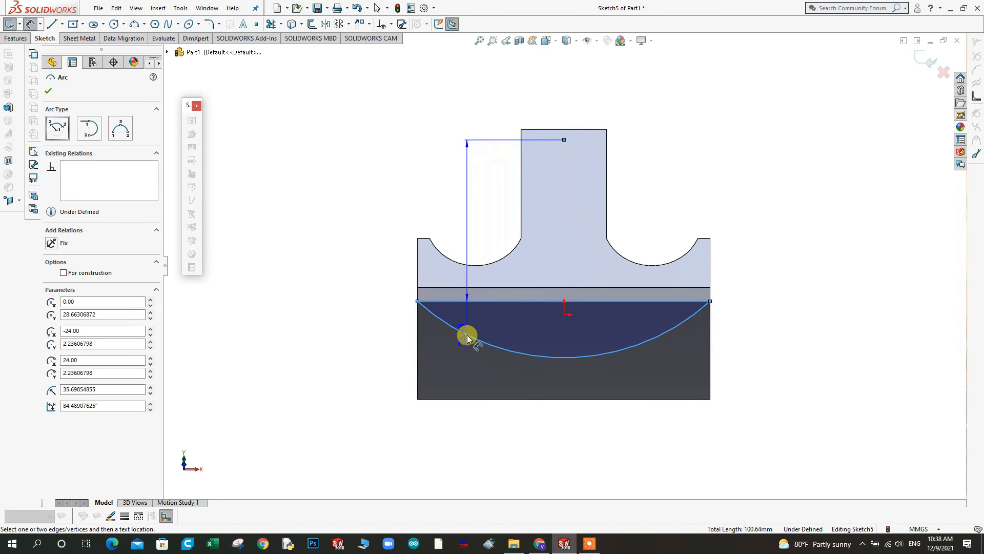
click(467, 336)
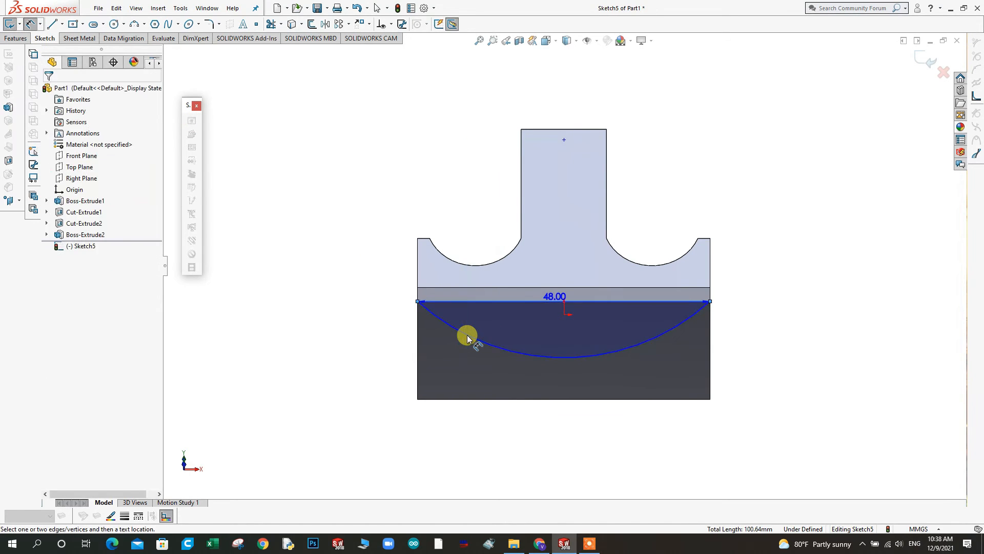
click(564, 360)
click(559, 334)
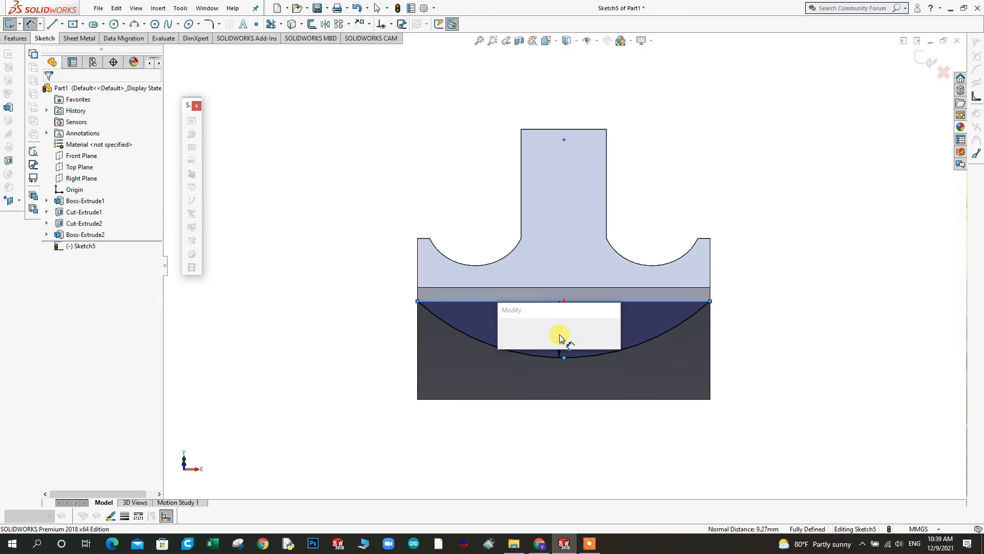
text(10)
key(Return)
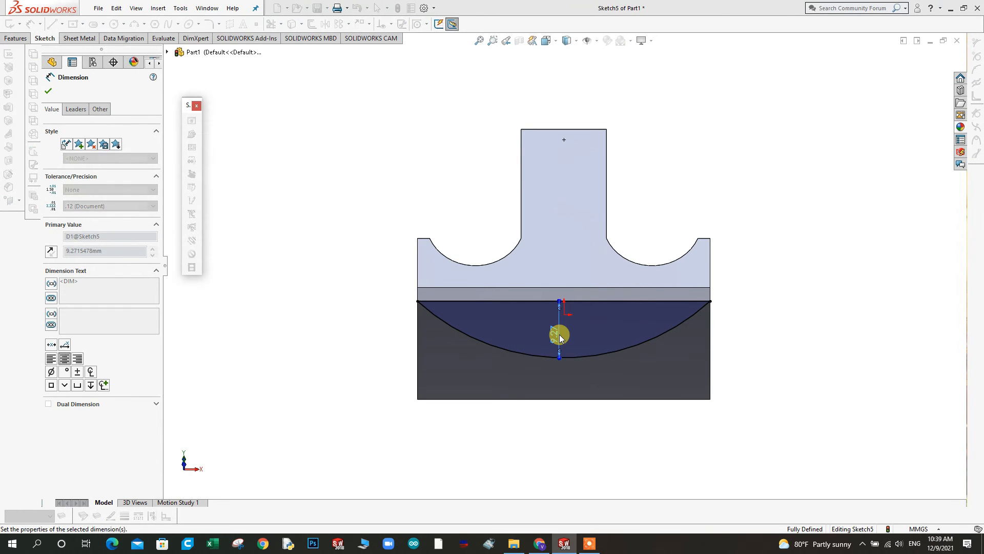
mouse_move(554, 330)
middle_down()
mouse_move(545, 396)
mouse_move(564, 205)
mouse_move(512, 155)
mouse_move(515, 175)
middle_up()
click(929, 60)
Step: Start a sketch on the opposite slanted side face of the tapered extrusion, with the view normal to it
mouse_move(769, 276)
middle_down()
mouse_move(599, 314)
mouse_move(574, 250)
middle_up()
right_click(552, 260)
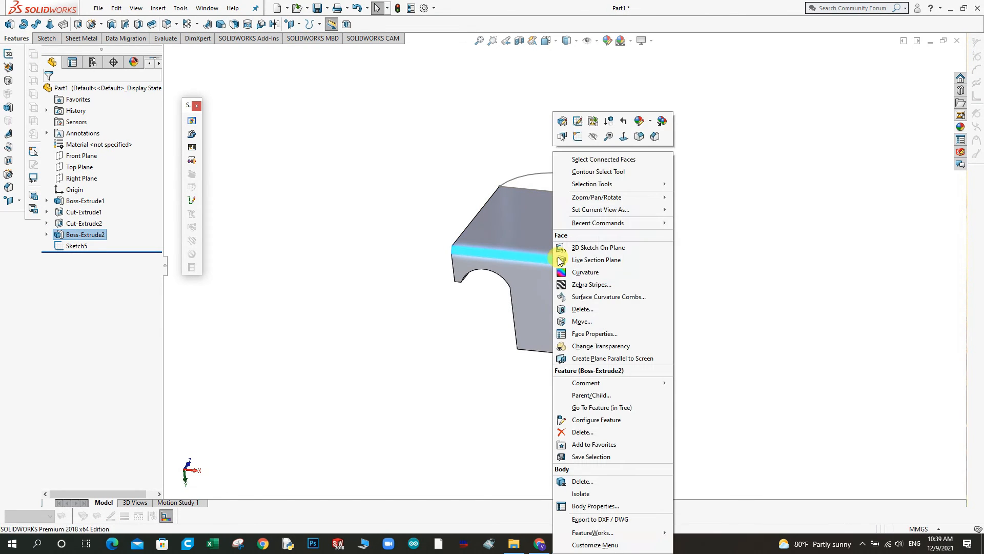
click(622, 144)
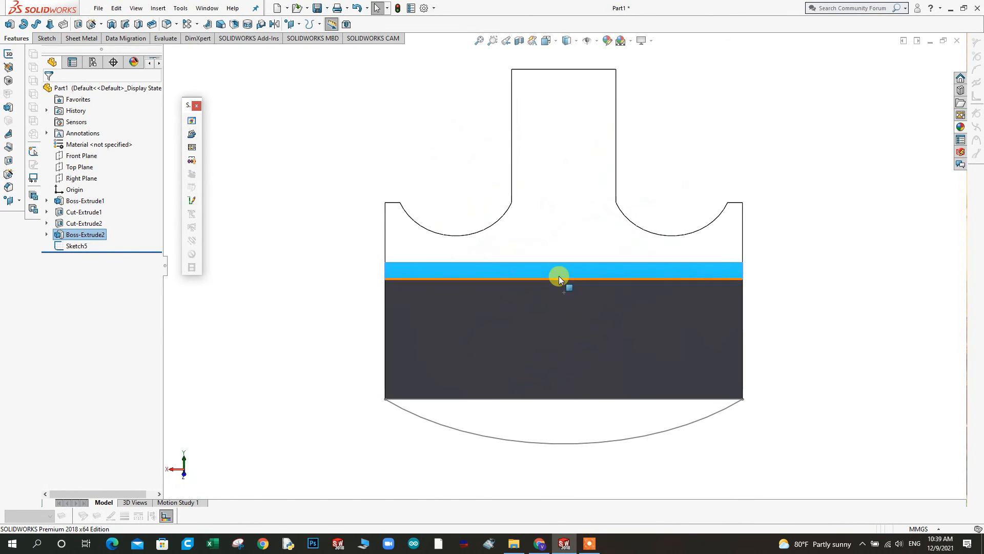
right_click(559, 276)
click(583, 137)
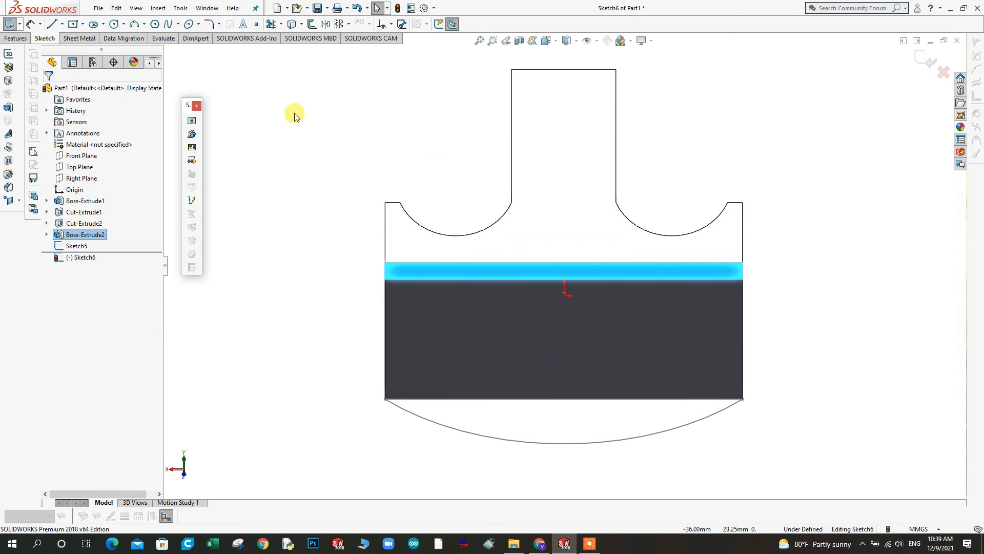
Step: Sketch a three-point arc of about 32.4 mm radius bulging outward between the two outer corners of this slanted face
click(135, 25)
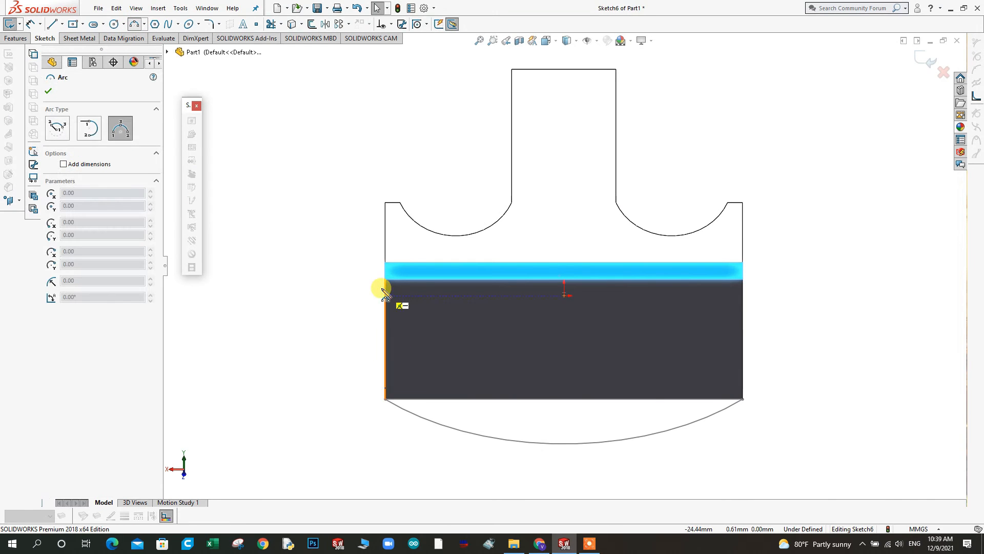
click(385, 279)
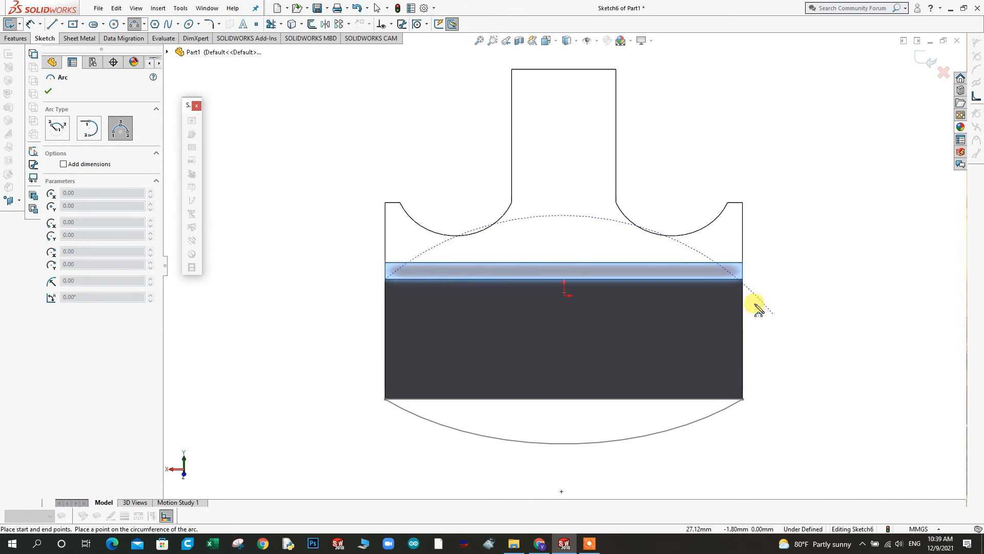
click(743, 279)
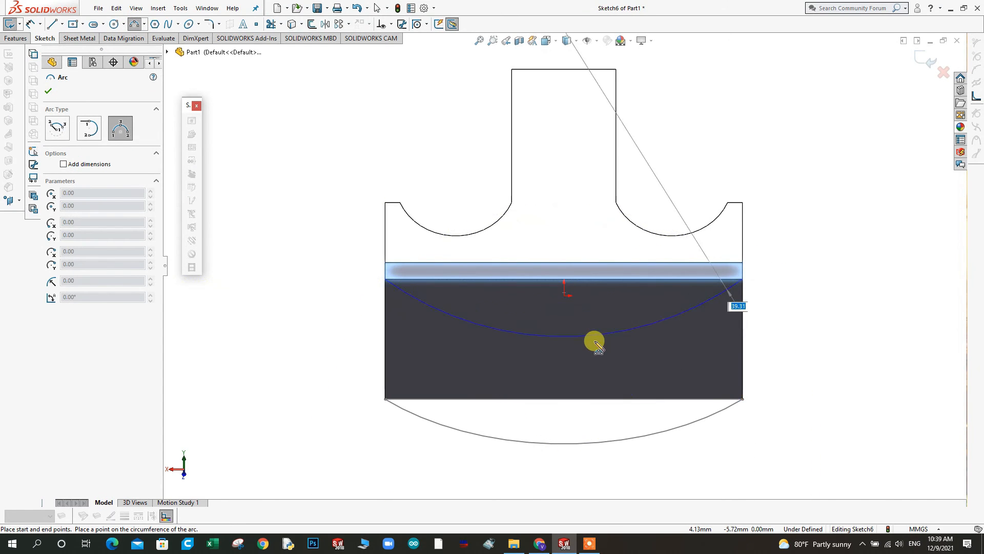
click(590, 357)
right_click(591, 357)
click(725, 343)
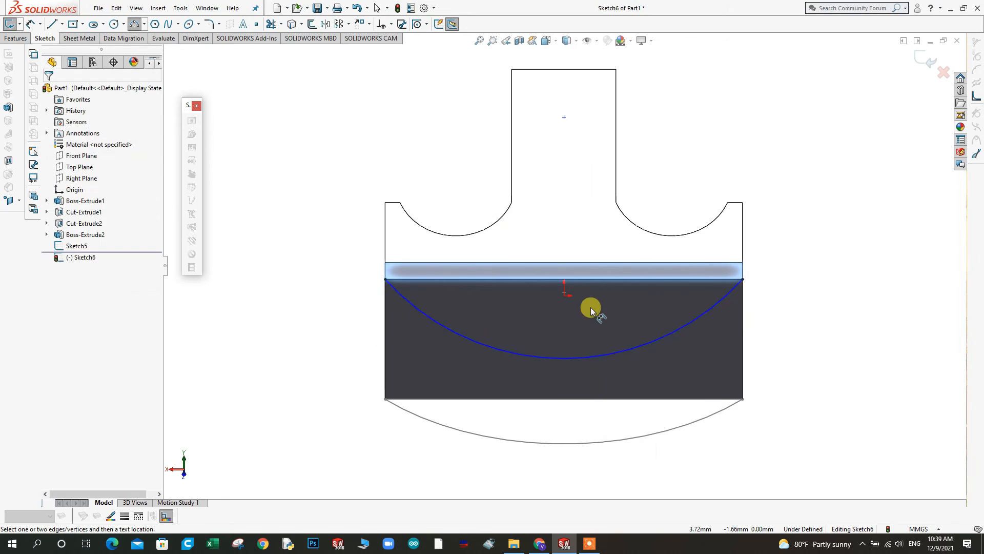
click(564, 358)
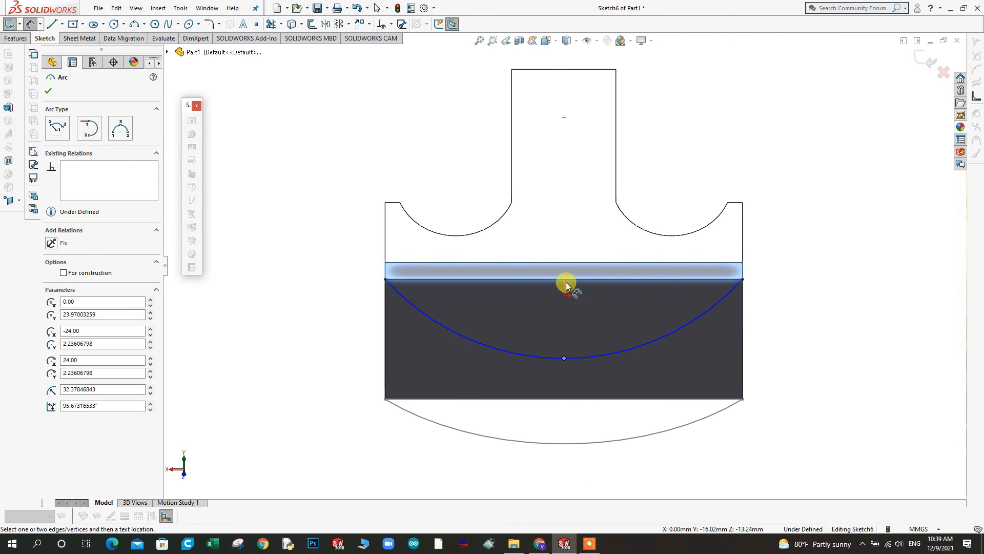
click(48, 90)
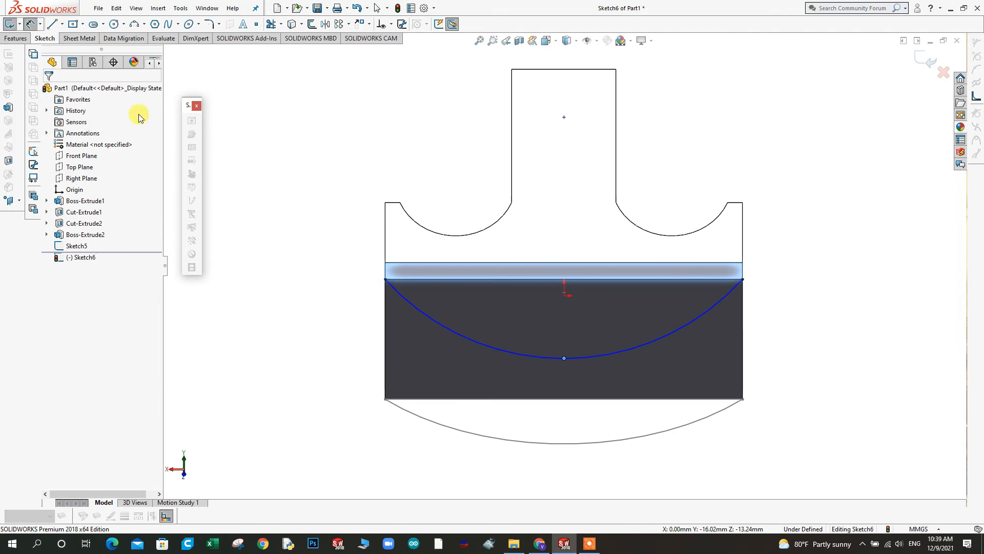
Step: Close the arc on the slanted face with a 48 mm horizontal line between its two end points
click(57, 24)
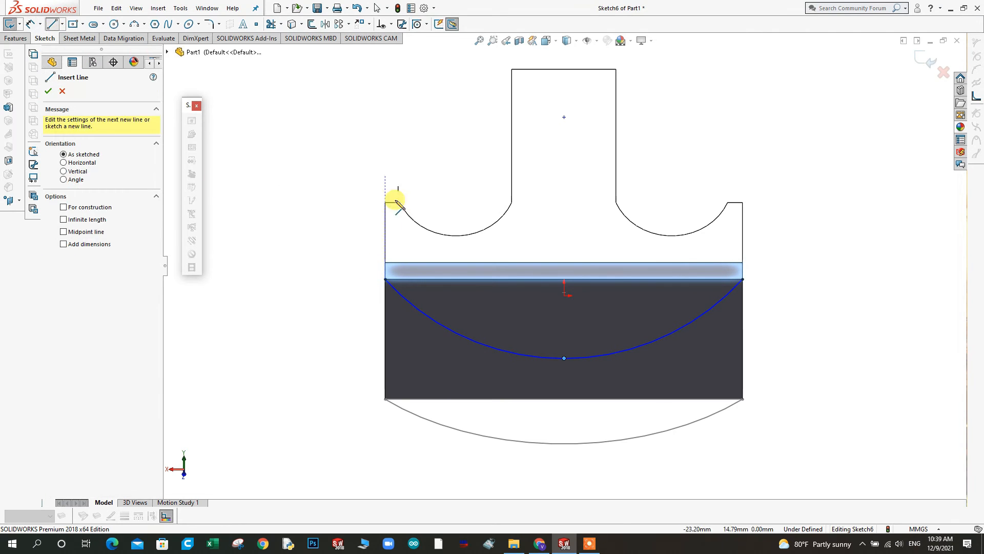
drag(386, 279, 742, 279)
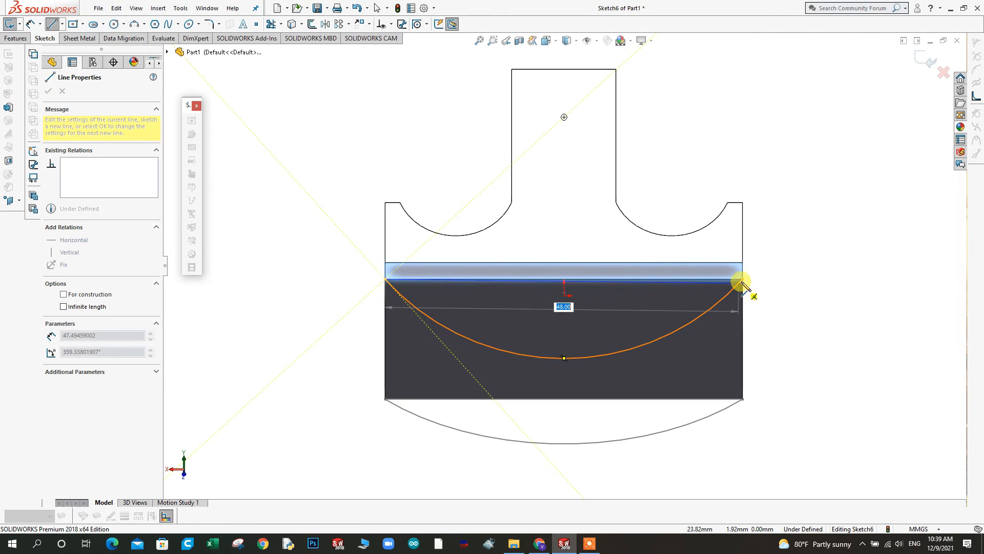
right_click(744, 281)
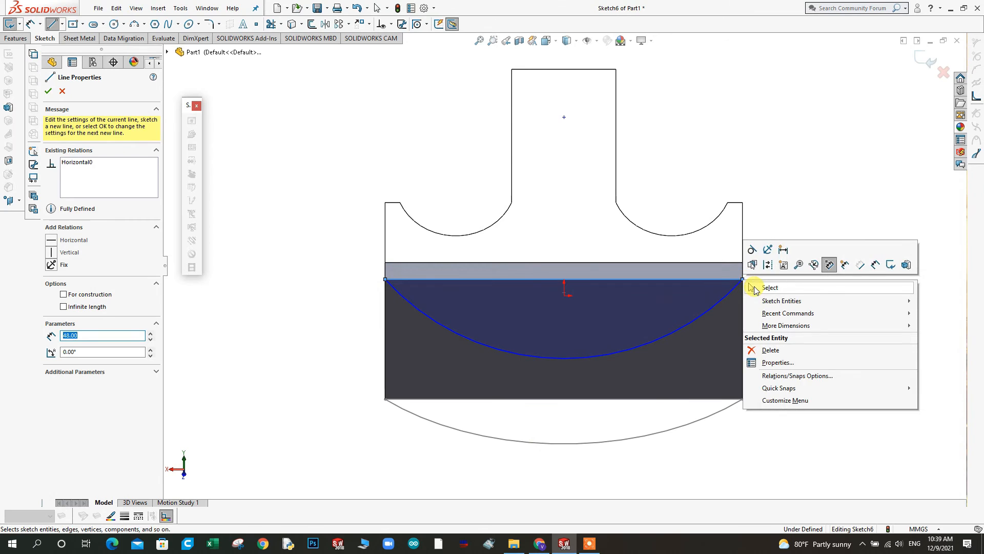
click(769, 288)
Step: Dimension the arc's depth from the closing line to its midpoint as 10 mm and exit the sketch
right_click(307, 137)
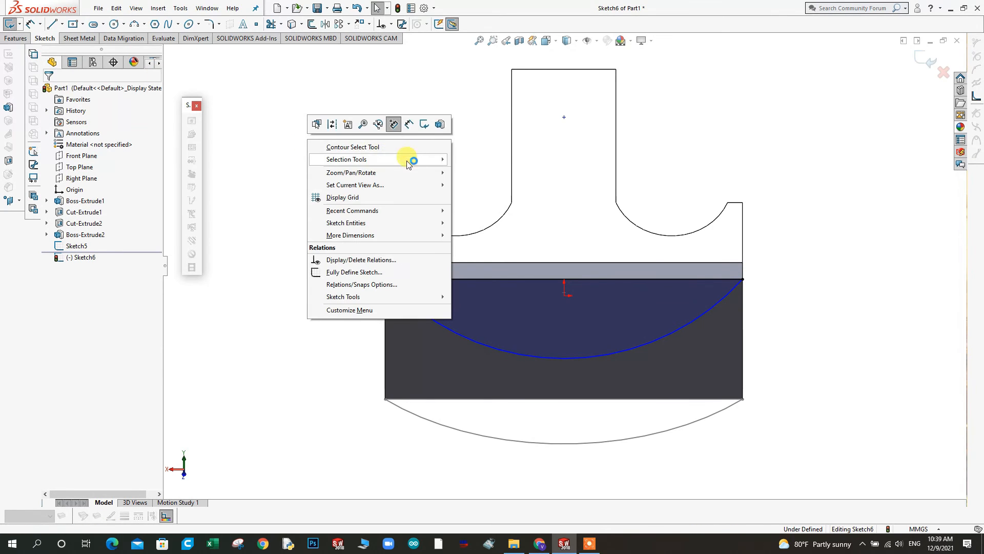
click(394, 124)
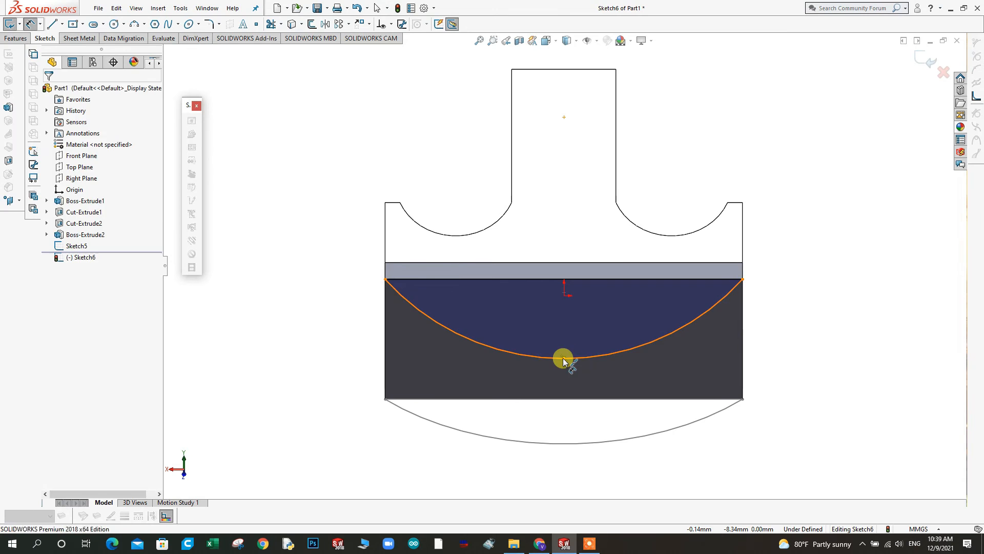
click(563, 357)
click(523, 289)
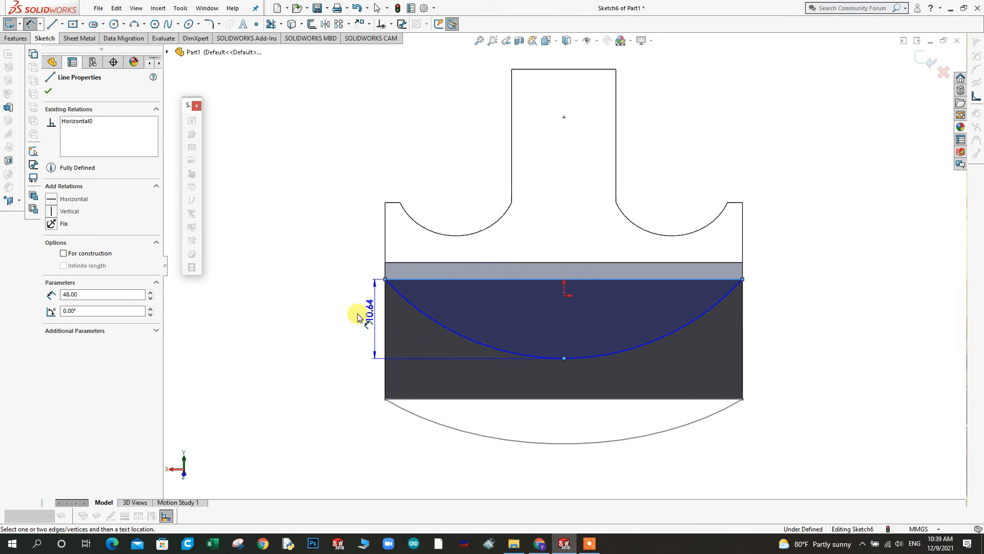
click(326, 314)
text(10)
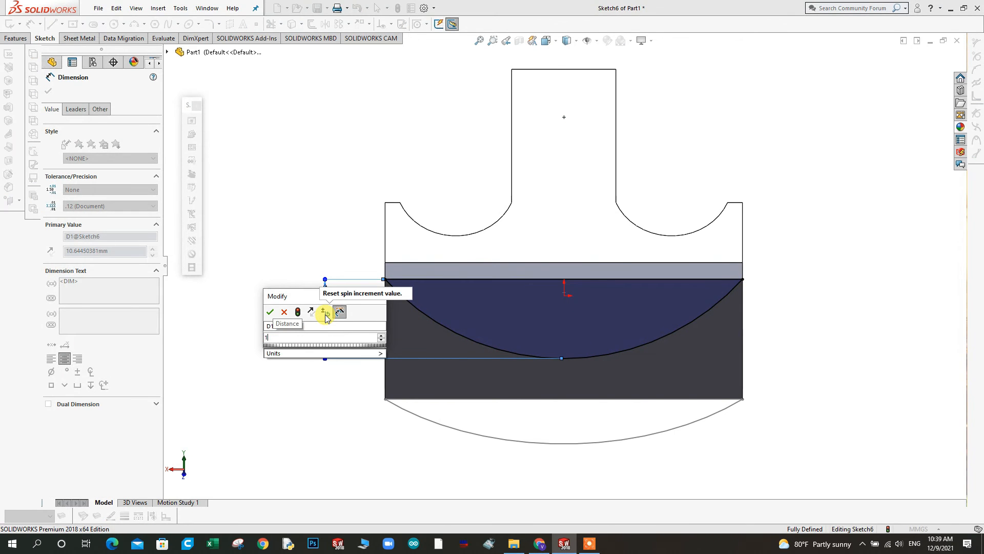
key(Return)
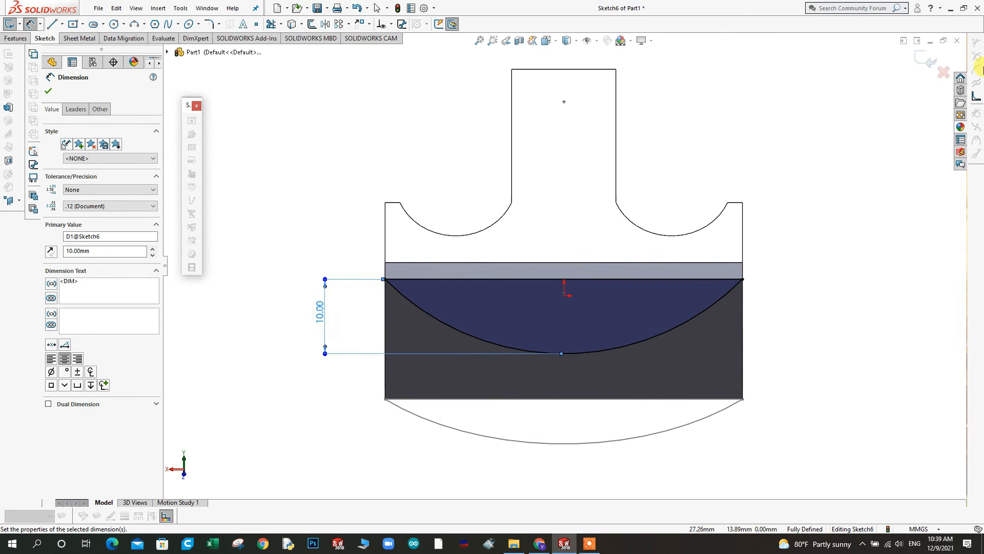
click(928, 61)
Step: Loft a solid between the two closed arc profiles on the opposite slanted faces
mouse_move(766, 335)
middle_down()
mouse_move(687, 309)
mouse_move(670, 149)
mouse_move(685, 147)
mouse_move(650, 175)
mouse_move(653, 198)
mouse_move(690, 202)
middle_up()
click(49, 24)
click(539, 303)
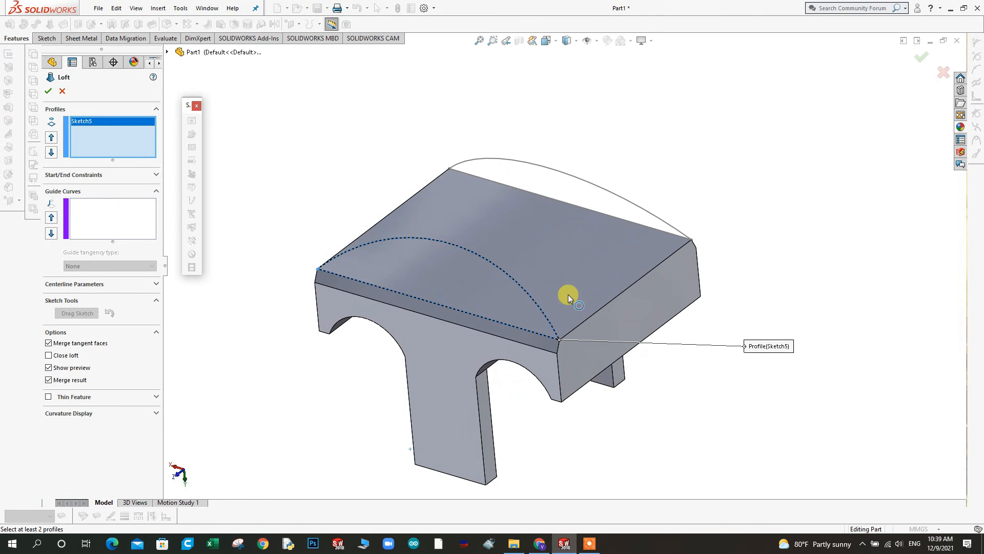
click(635, 208)
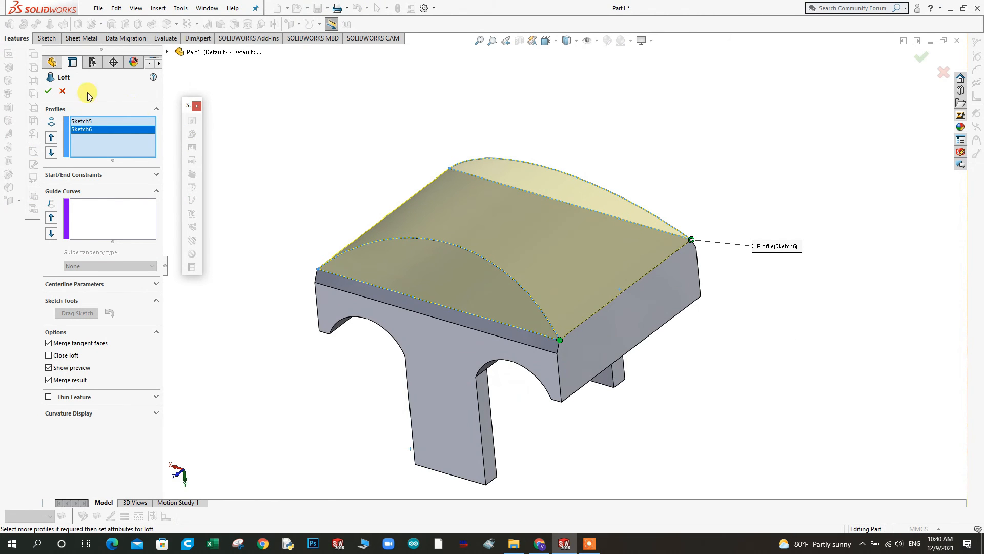
click(48, 92)
Step: Start a sketch on the circular face at the bottom of the 13 mm hole, with the view normal to it
middle_drag(325, 160, 522, 180)
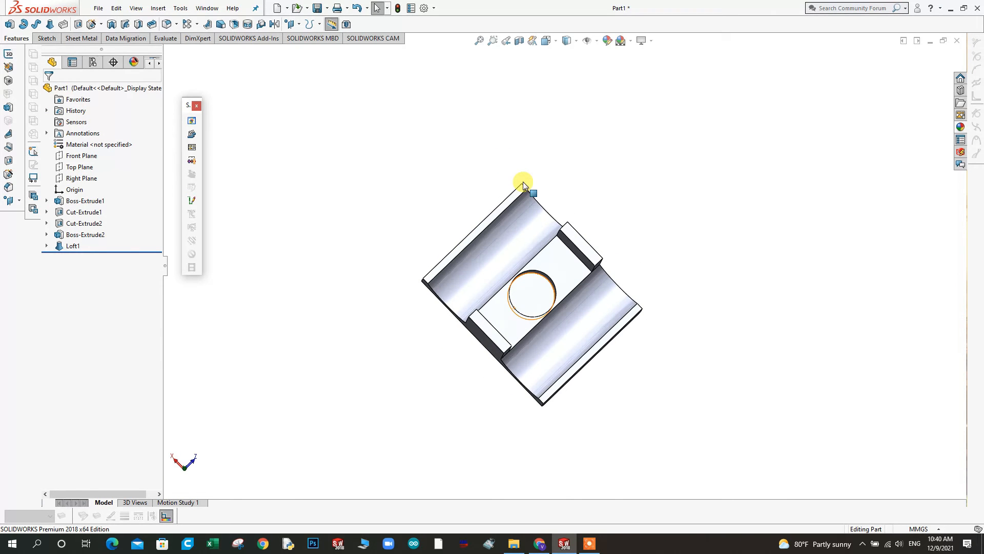
right_click(528, 285)
click(607, 138)
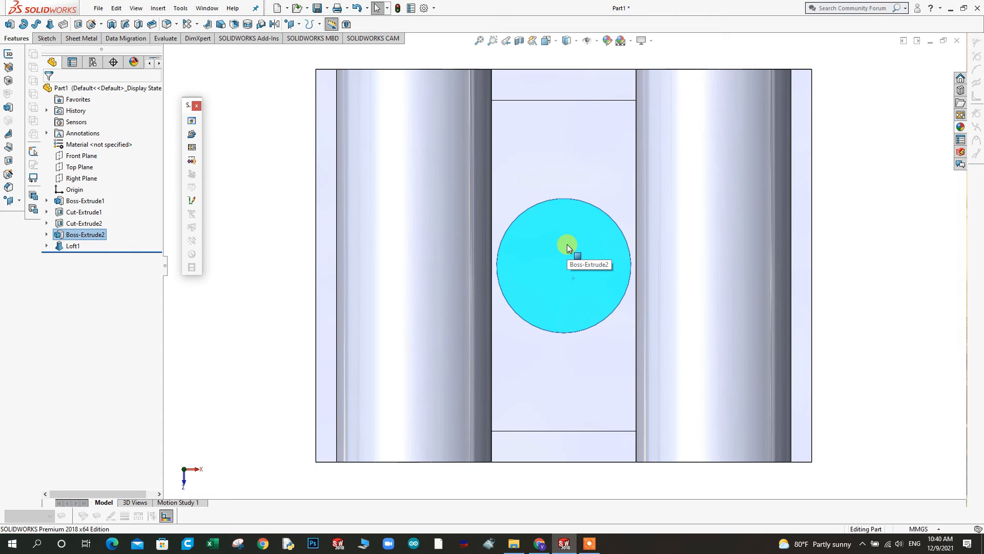
right_click(566, 247)
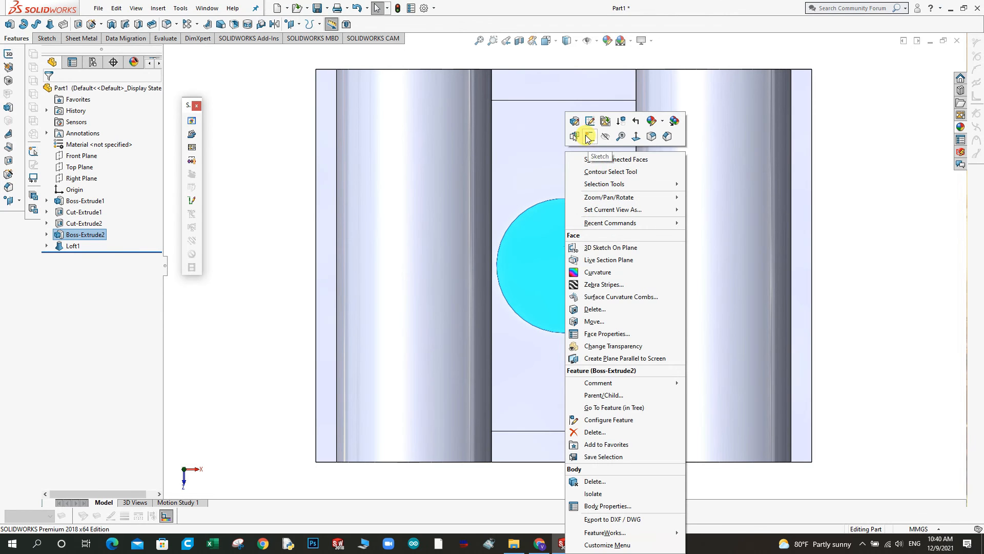
click(588, 137)
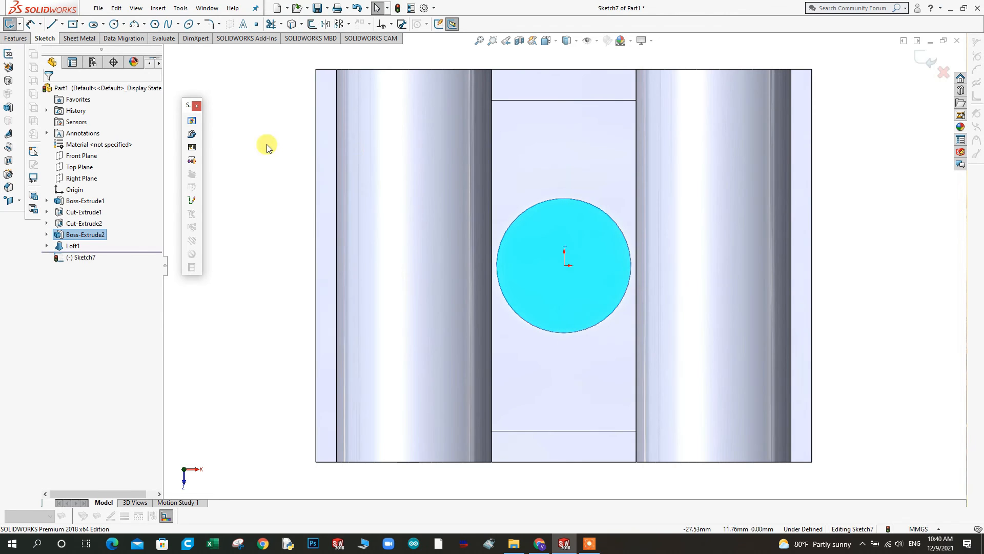
Step: Sketch a horizontal centerpoint straight slot centred on the origin, about 14.8 mm long overall and 5.7 mm wide
click(98, 27)
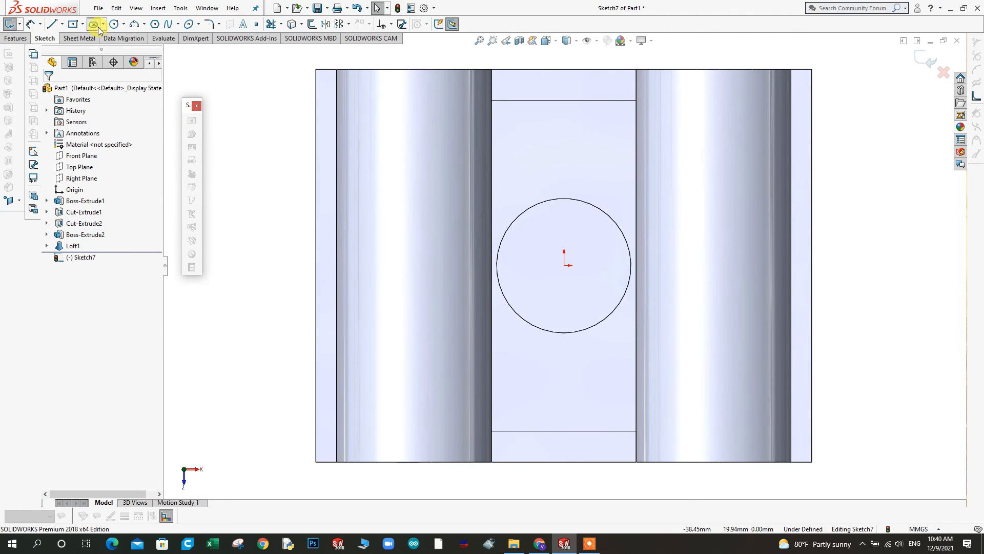
click(565, 265)
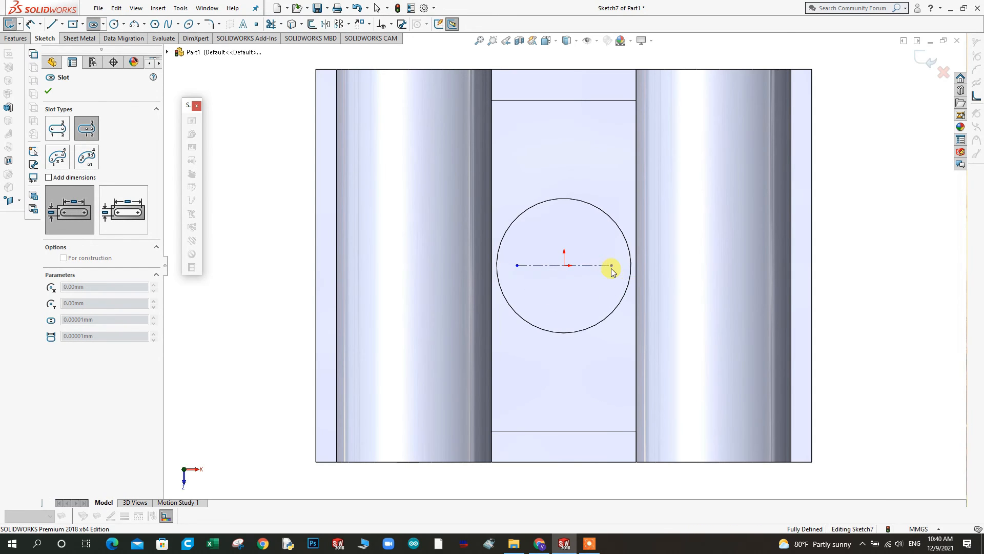
click(609, 244)
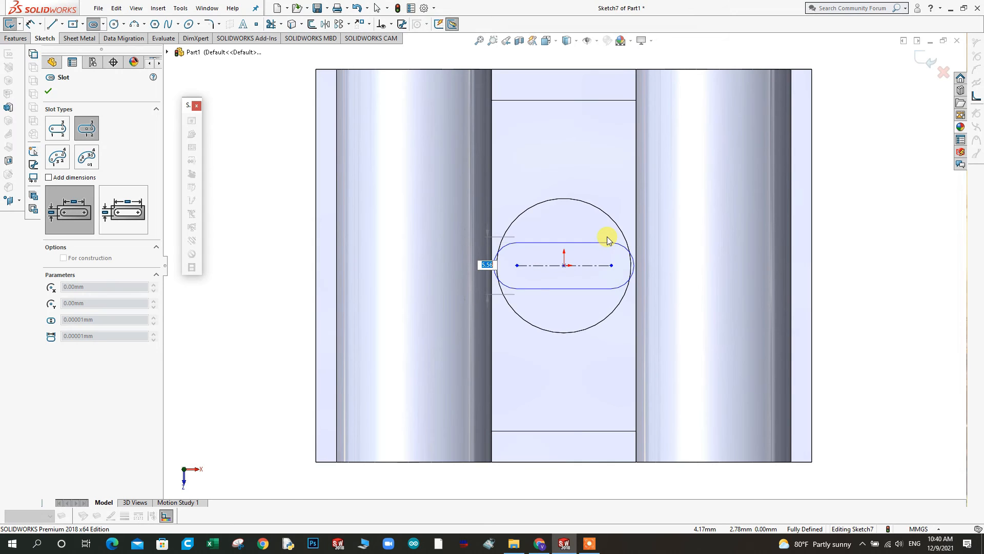
click(607, 239)
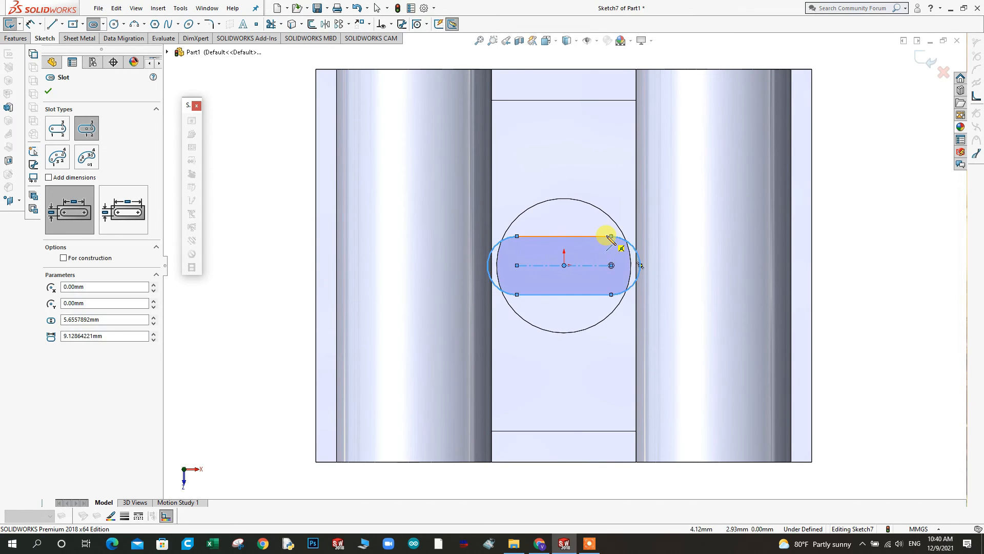
Step: Dimension the slot's overall length between its two end arcs as 13 mm
right_click(608, 239)
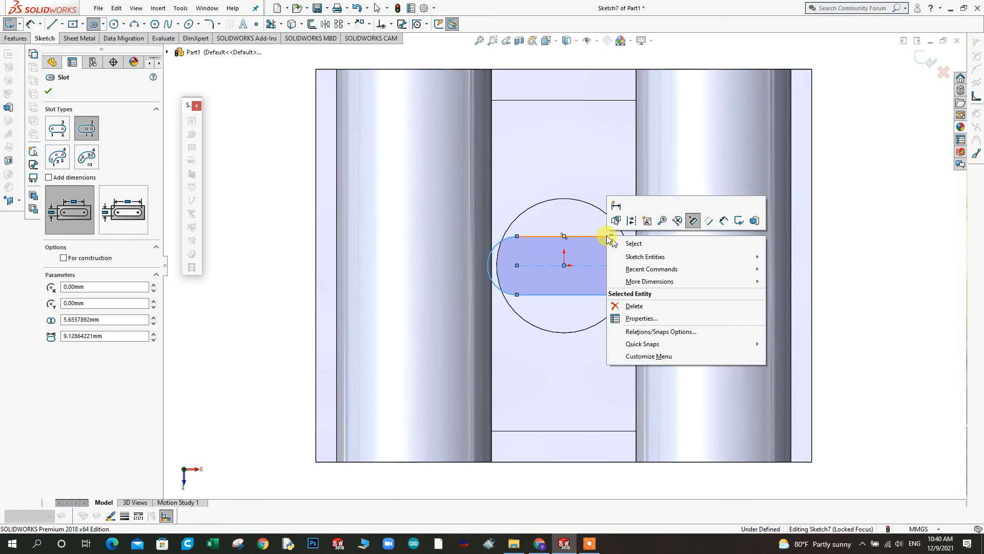
click(724, 220)
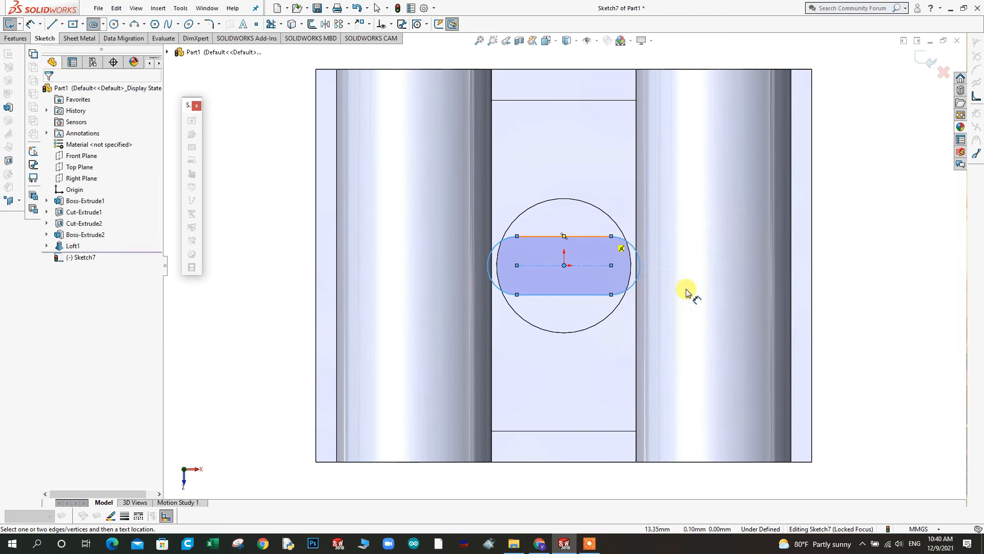
click(644, 266)
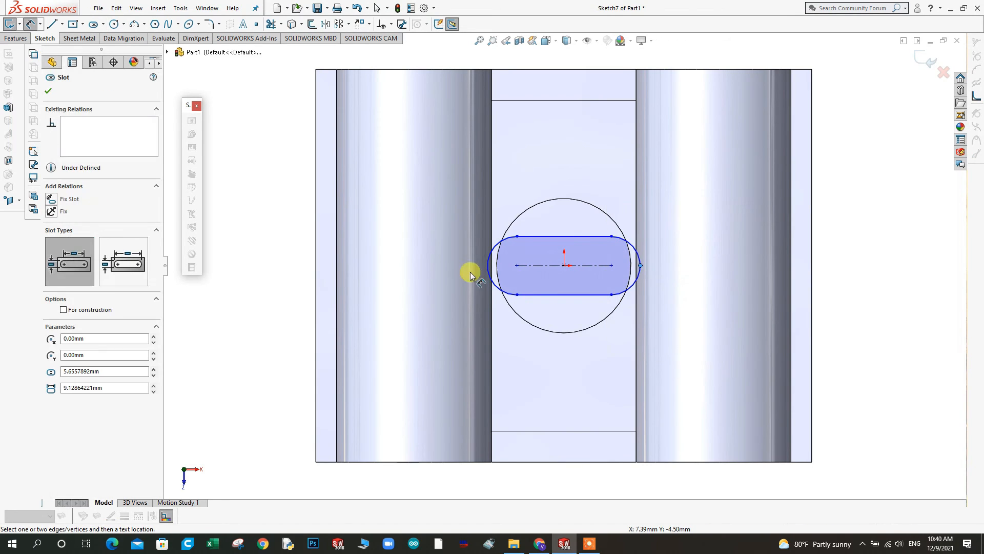
click(487, 267)
click(550, 169)
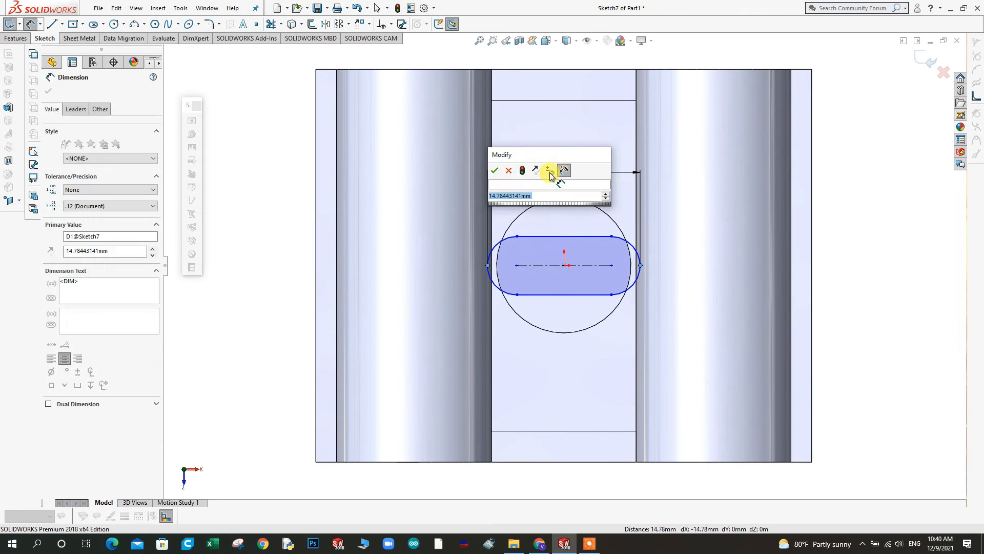
text(13)
key(Return)
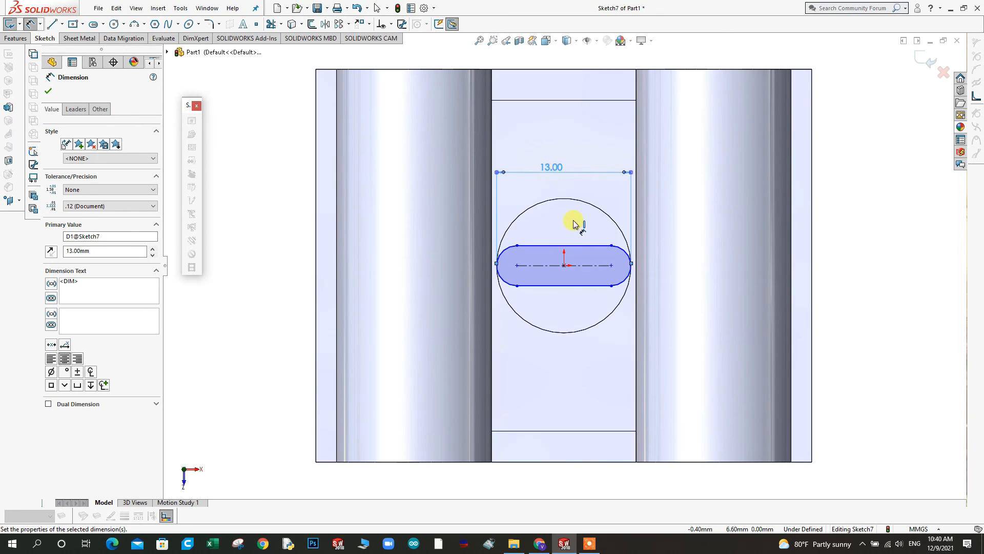
Step: Dimension the slot's width between its two straight sides as 9 mm
click(556, 285)
click(556, 246)
click(558, 218)
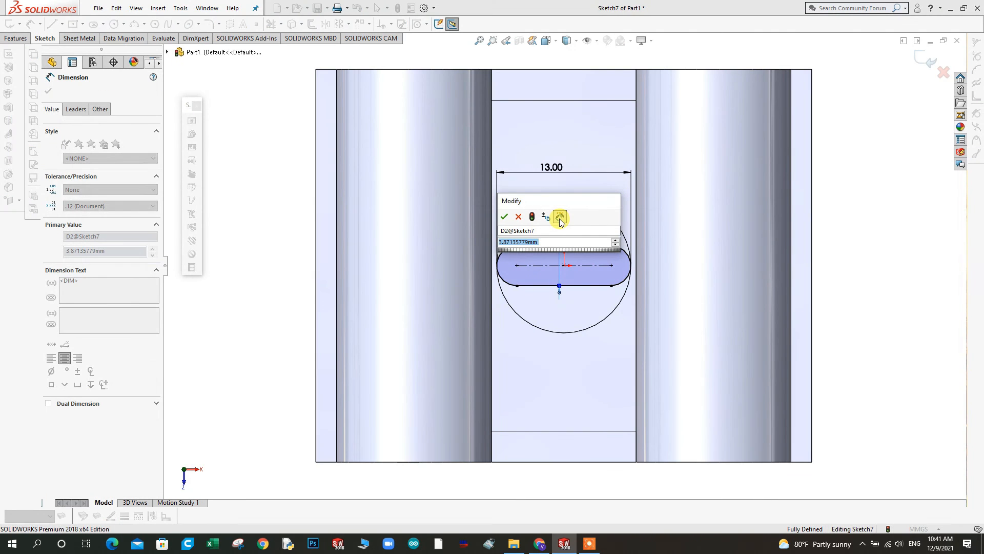
text(9)
key(Return)
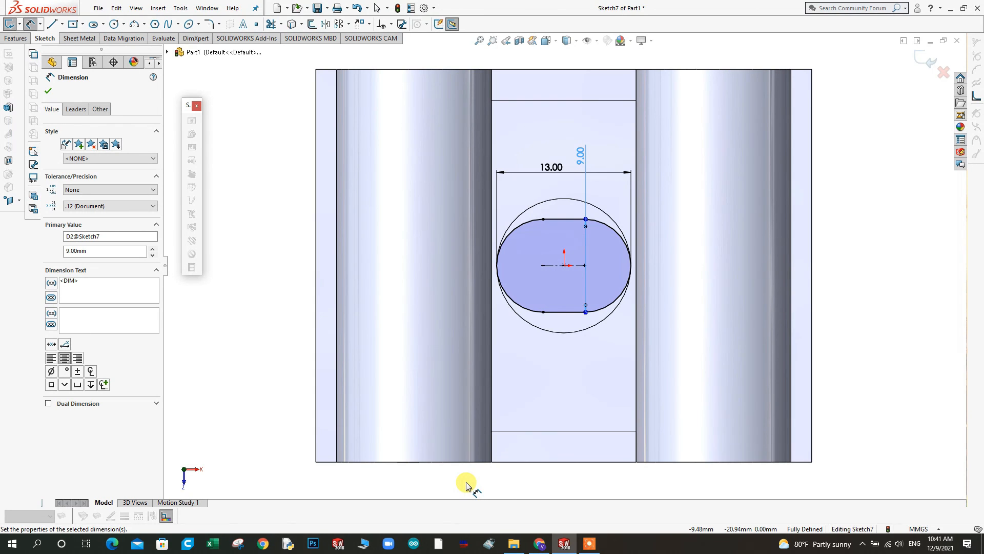
Step: Set the slot's overall length to 14 mm
click(557, 168)
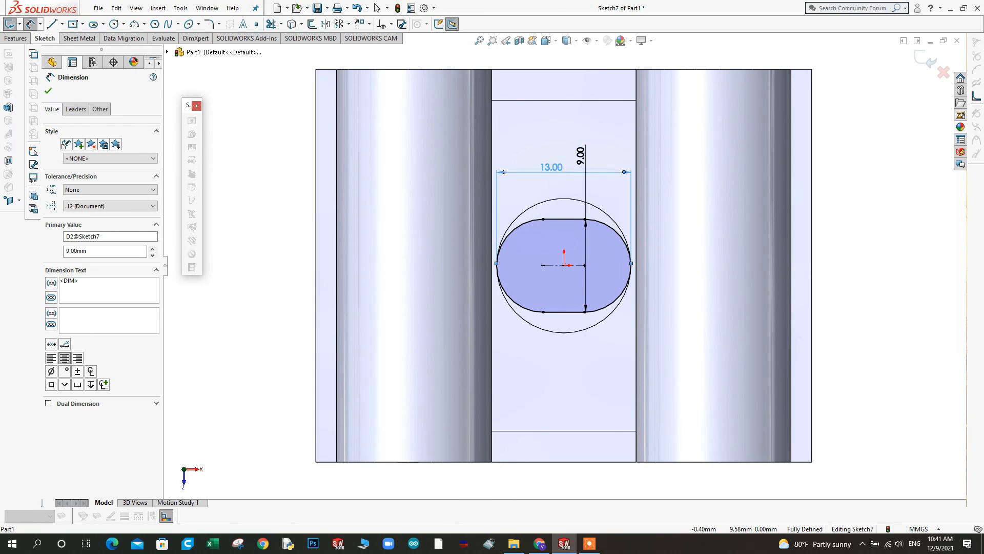
double_click(559, 167)
text(1)
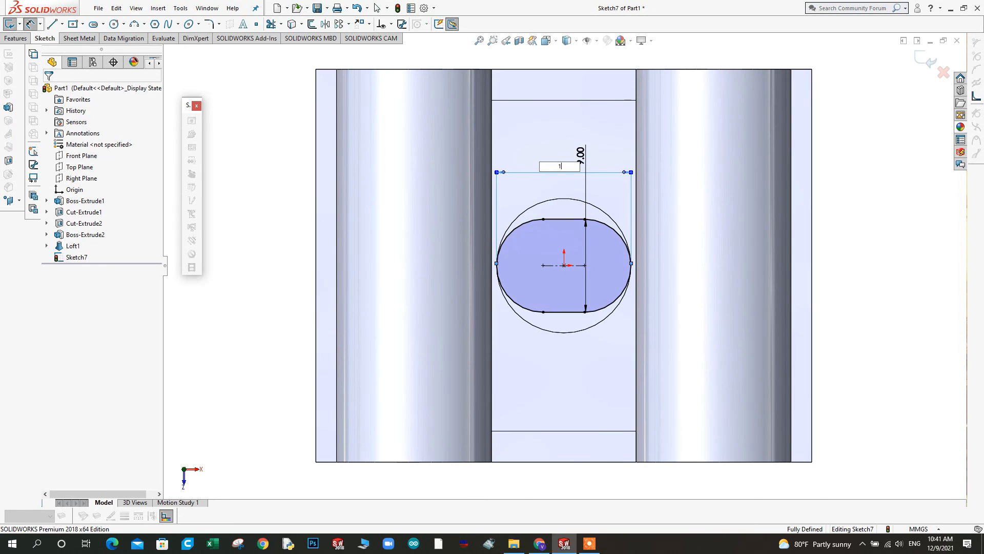
text(4)
key(Return)
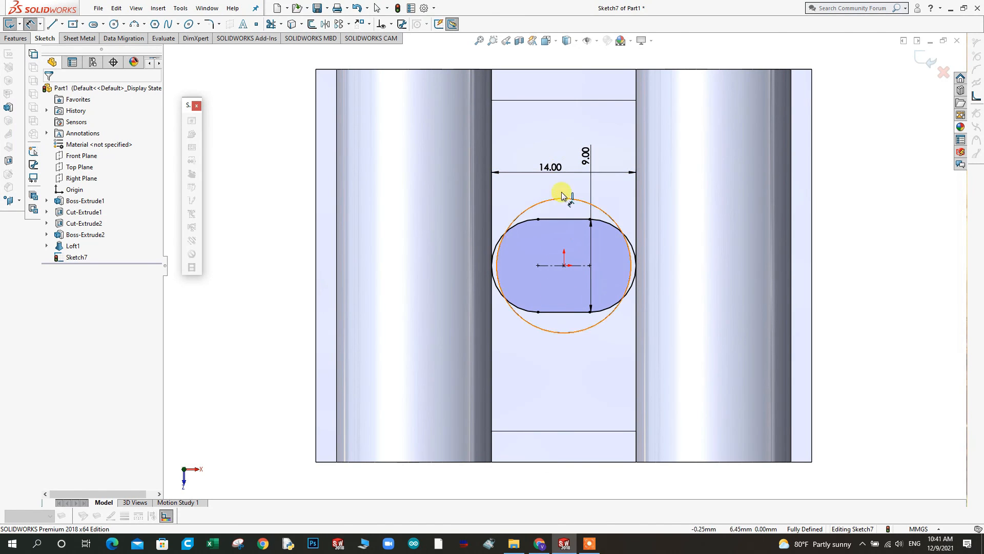
Step: Set the slot's overall length to 13.5 mm
click(558, 170)
text(13)
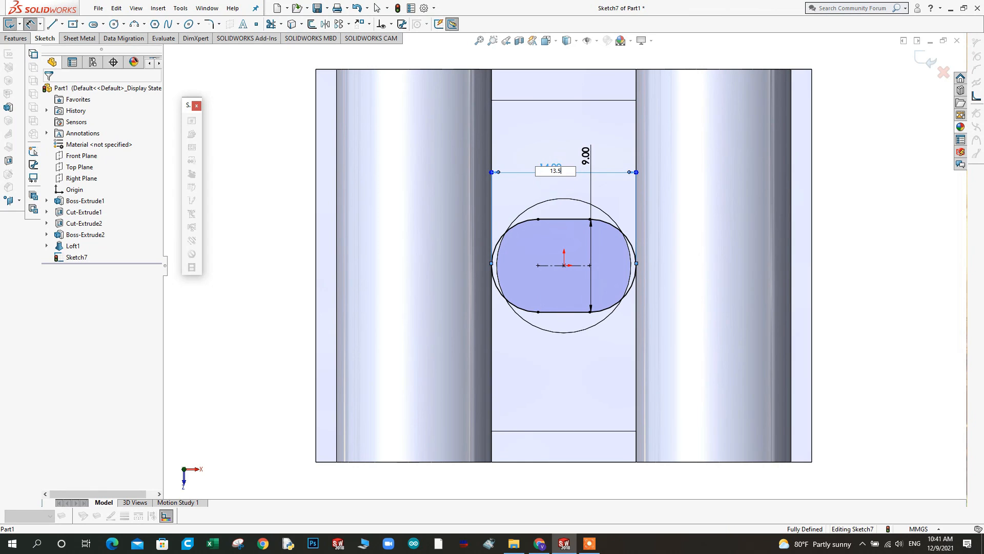
text(.5)
key(Return)
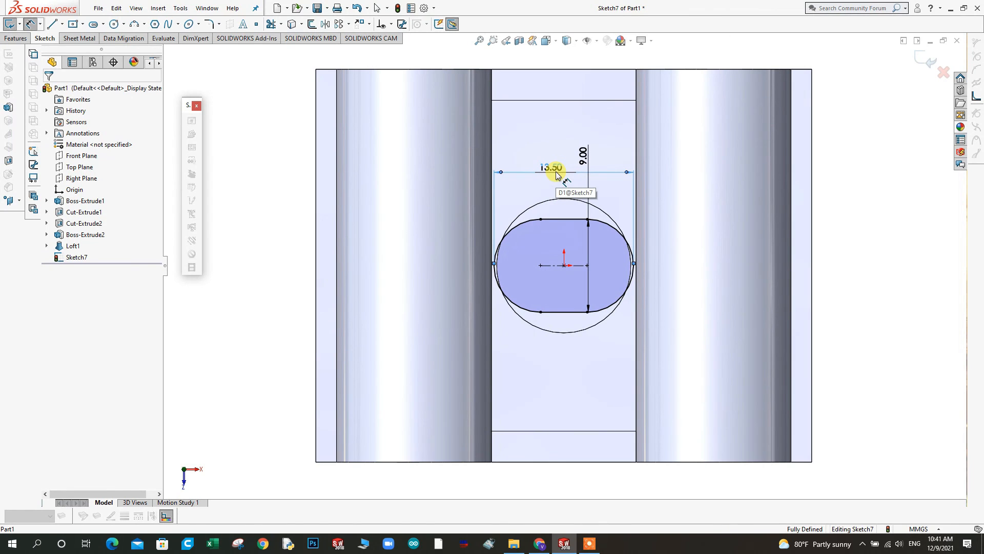
Step: Cut-extrude the slot profile through the lofted body with a 38 mm blind depth from the sketch plane
scroll(578, 252, up, 3)
mouse_move(578, 253)
middle_down()
mouse_move(389, 314)
mouse_move(359, 303)
middle_up()
click(16, 38)
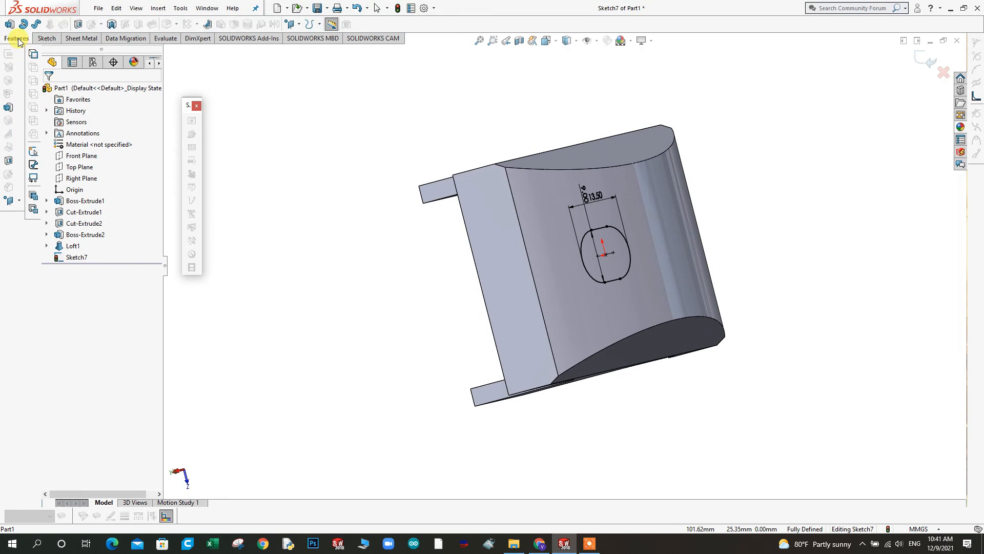
click(63, 24)
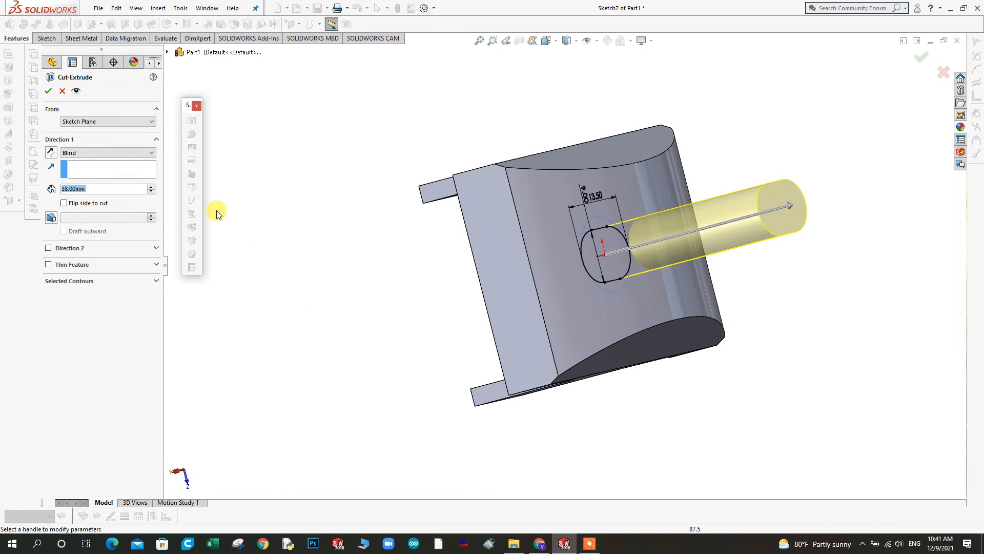
click(49, 92)
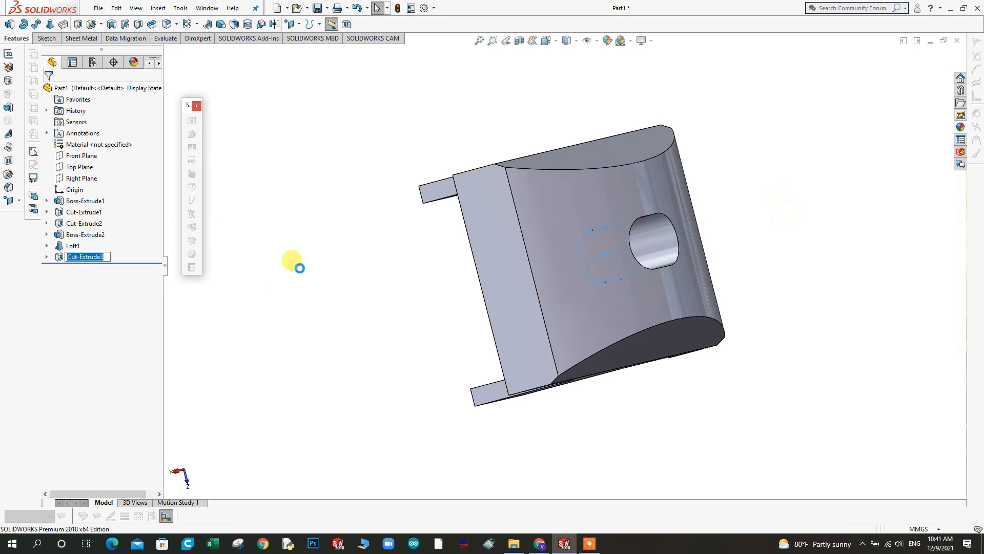
Step: Apply the first matte rubber appearance from the appearance library to the whole part
middle_drag(362, 337, 593, 194)
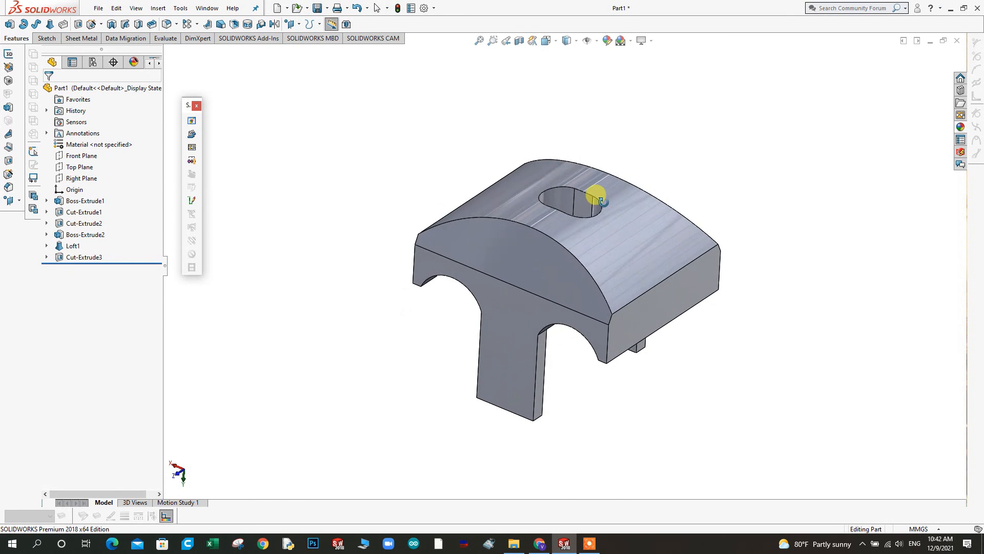
click(961, 126)
click(890, 71)
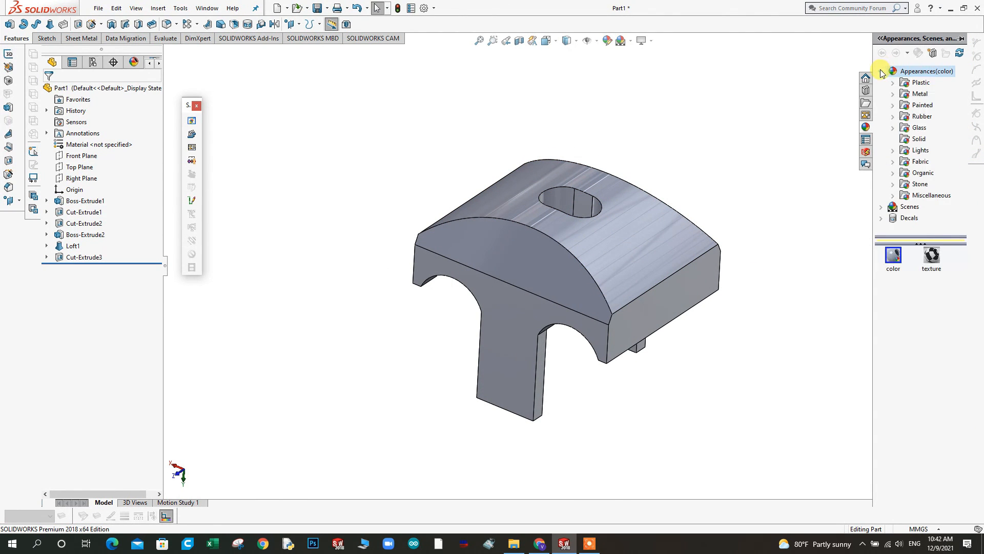
double_click(917, 116)
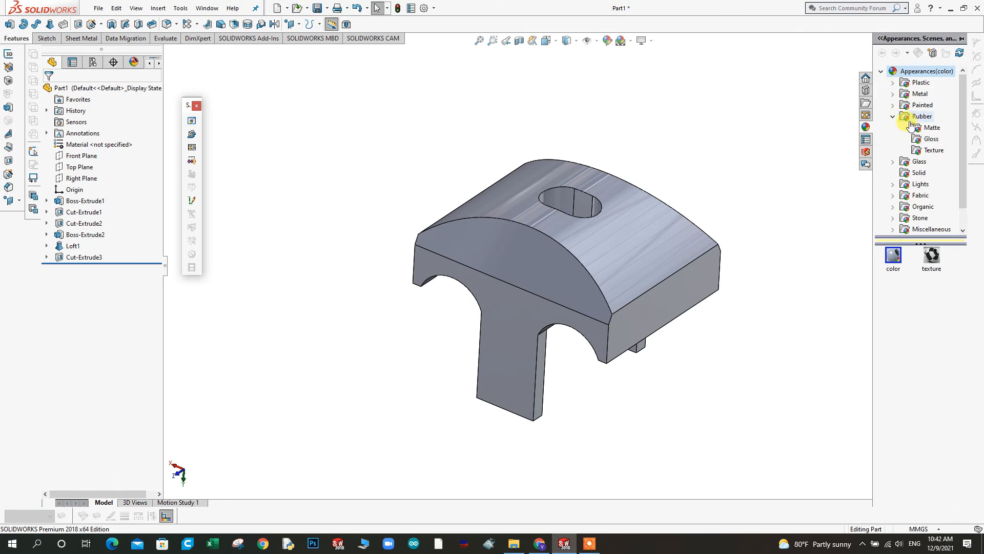
click(931, 128)
drag(892, 255, 713, 265)
middle_drag(713, 265, 647, 291)
scroll(647, 290, down, 2)
scroll(728, 210, down, 2)
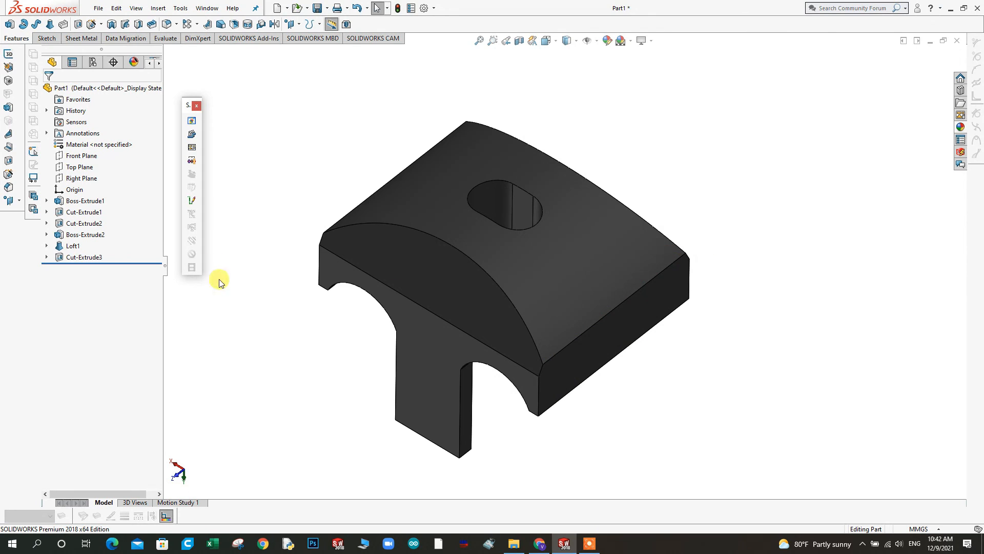
Step: Save the part under the file name 2 in the 6.IPC clamp folder
click(97, 12)
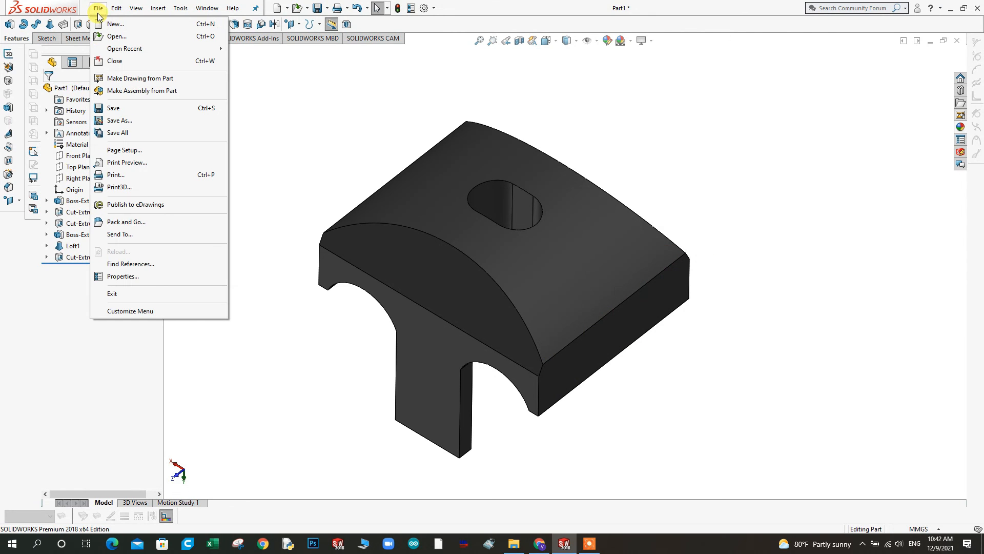
click(123, 119)
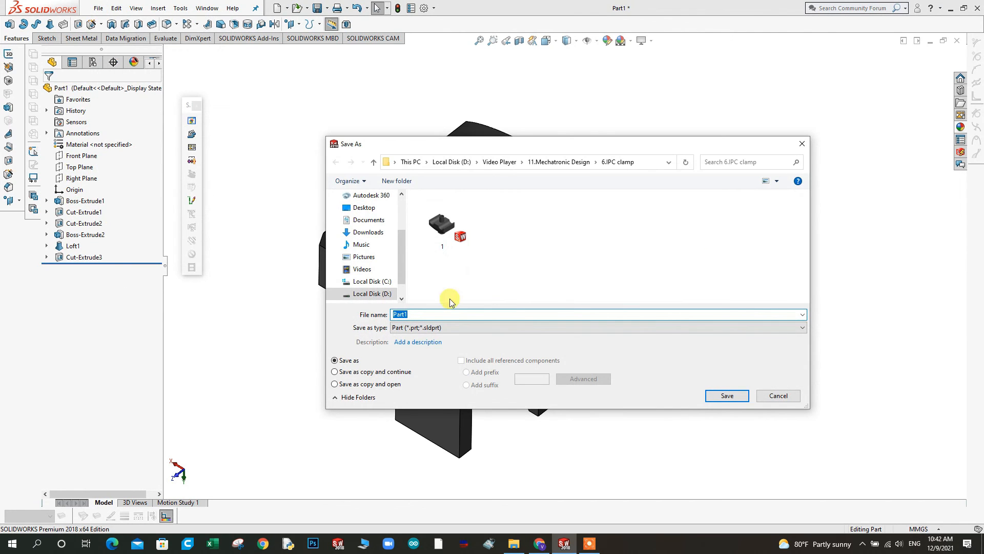
text(2)
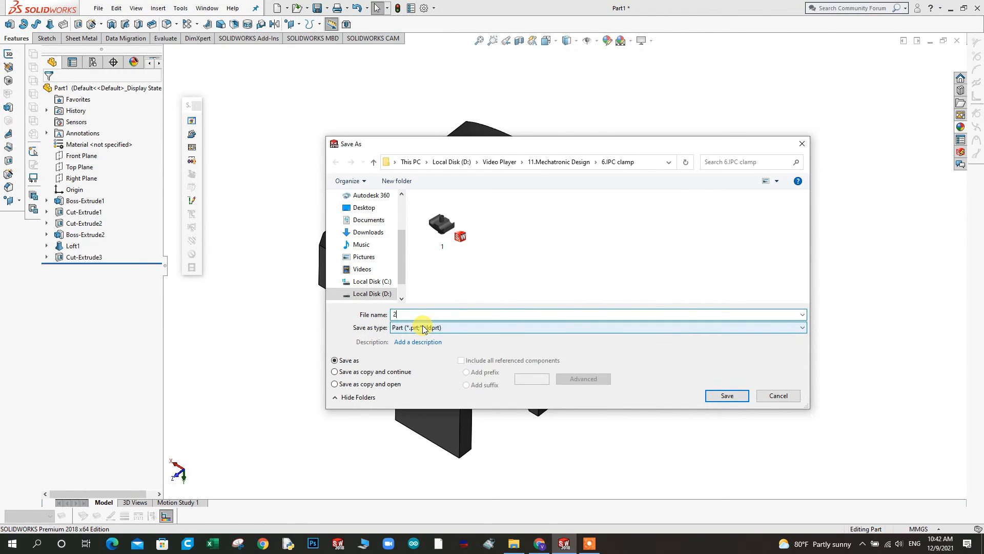
click(721, 395)
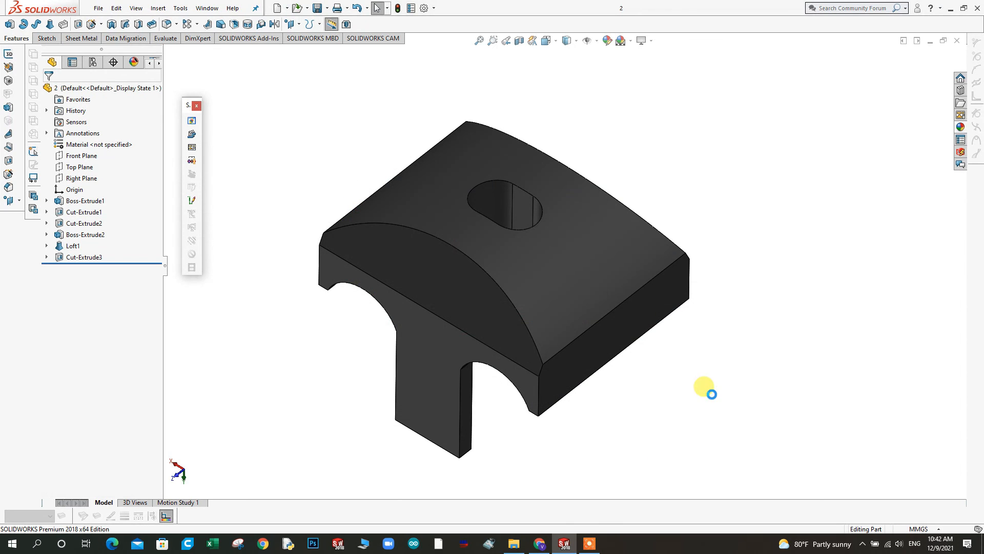